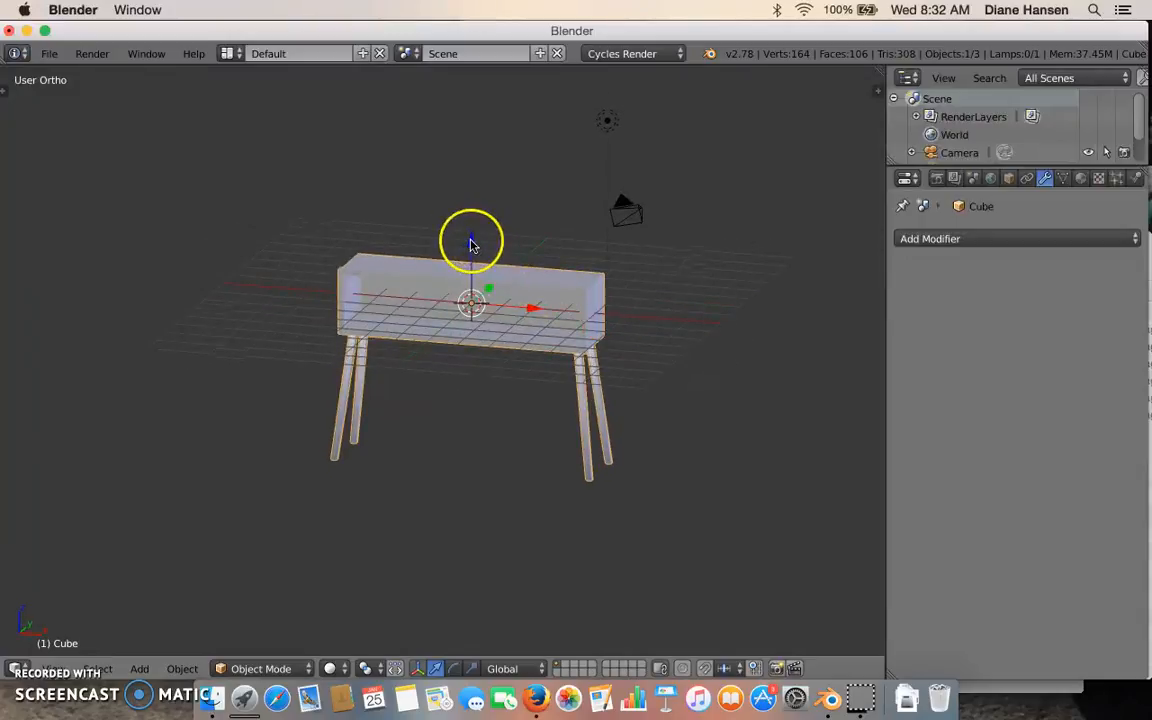
Raise the table along the Z axis until its legs stand on the grid floor.
{"action": "key", "text": "KP_1"}
{"action": "left_click_drag", "start_coordinate": [470, 243], "coordinate": [465, 80]}
{"action": "middle_click_drag", "start_coordinate": [715, 280], "coordinate": [697, 306]}
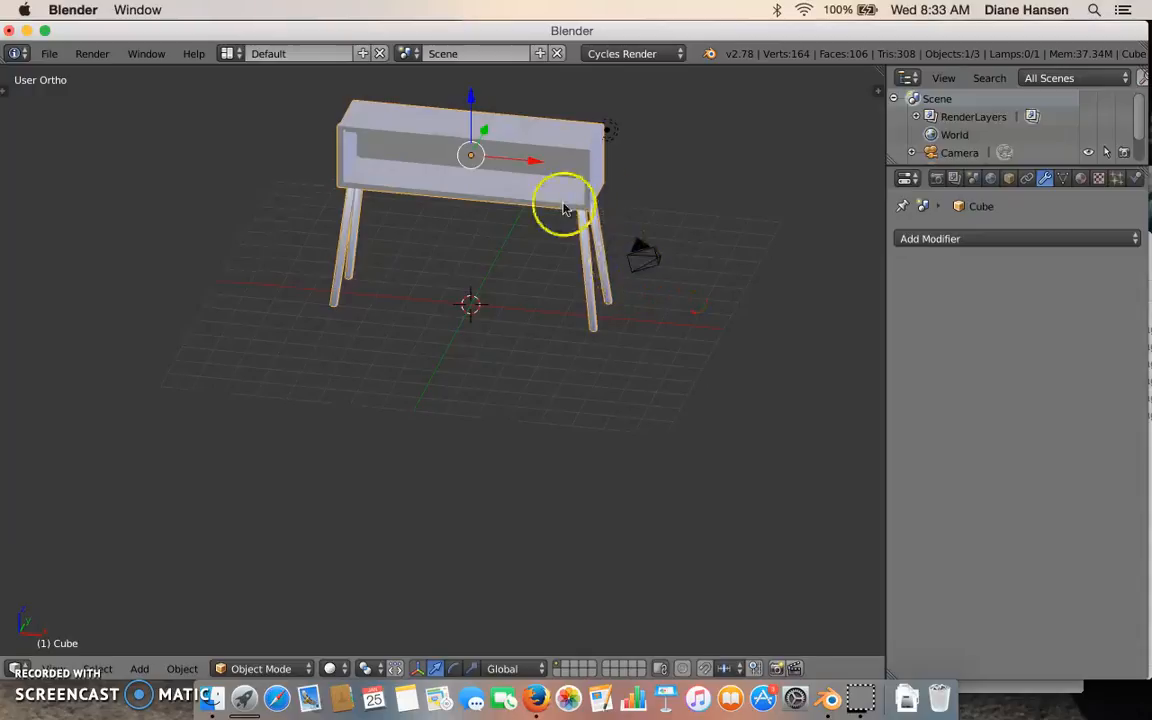
{"action": "middle_click_drag", "start_coordinate": [496, 352], "coordinate": [568, 302]}
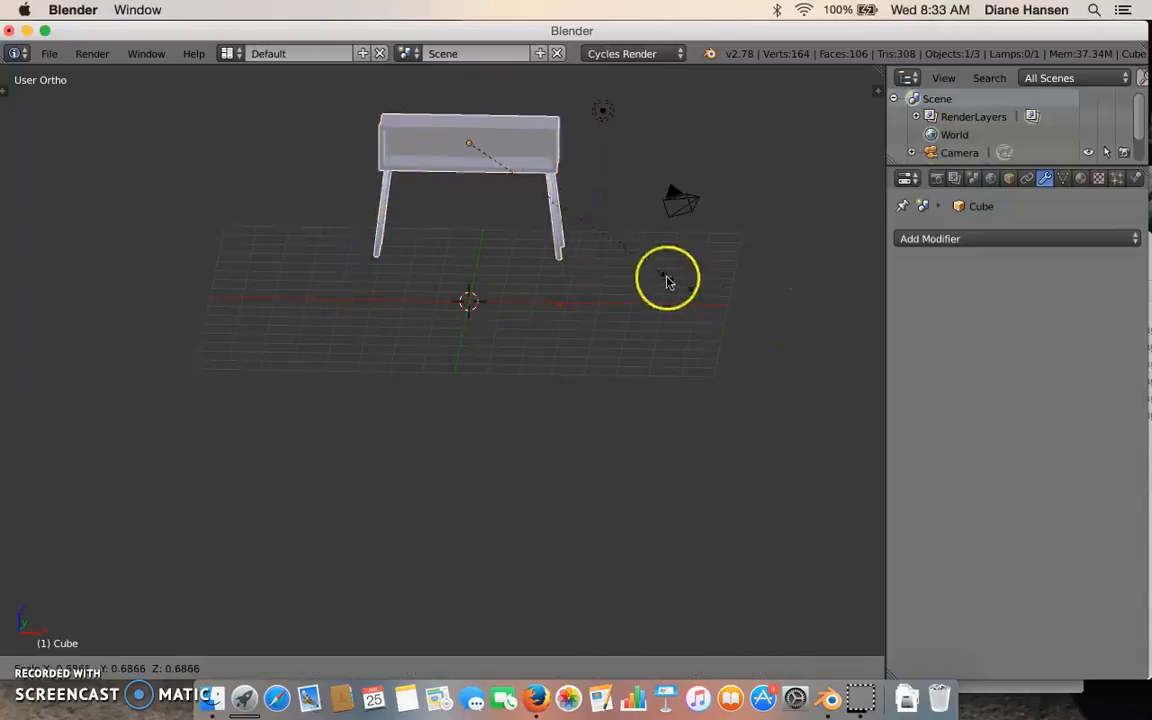
{"action": "key", "text": "Tab"}
{"action": "key", "text": "a"}
{"action": "key", "text": "a"}
{"action": "key", "text": "s"}
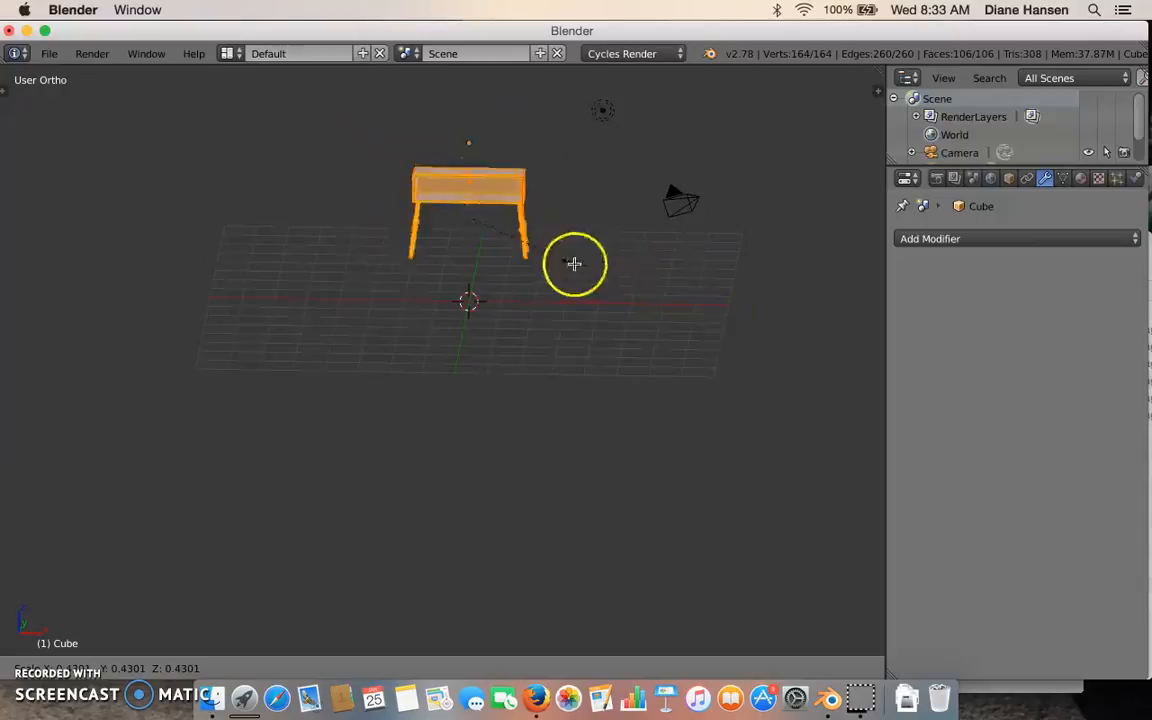
{"action": "right_click", "coordinate": [628, 283]}
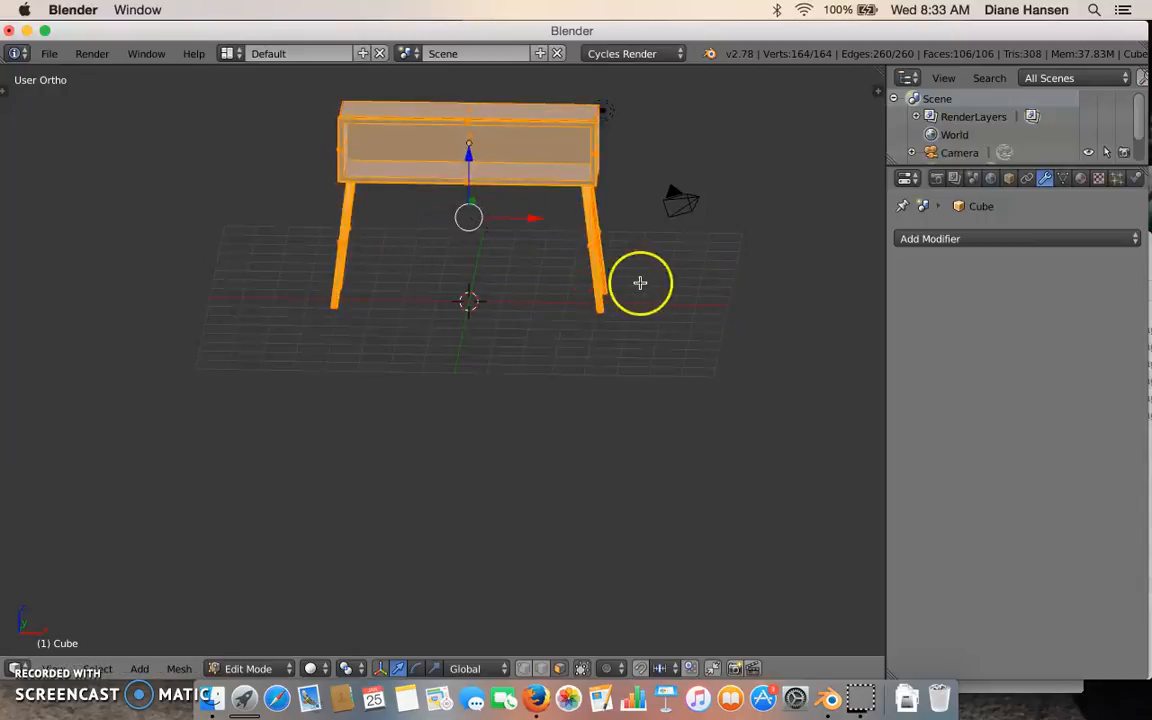
{"action": "key", "text": "s"}
{"action": "right_click", "coordinate": [601, 286]}
{"action": "key", "text": "Tab"}
Set the table's origin to the 3D cursor at the centre of the grid.
{"action": "middle_click_drag", "start_coordinate": [602, 292], "coordinate": [588, 306]}
{"action": "scroll", "coordinate": [588, 305], "scroll_direction": "up", "scroll_amount": 1}
{"action": "left_click", "coordinate": [481, 290]}
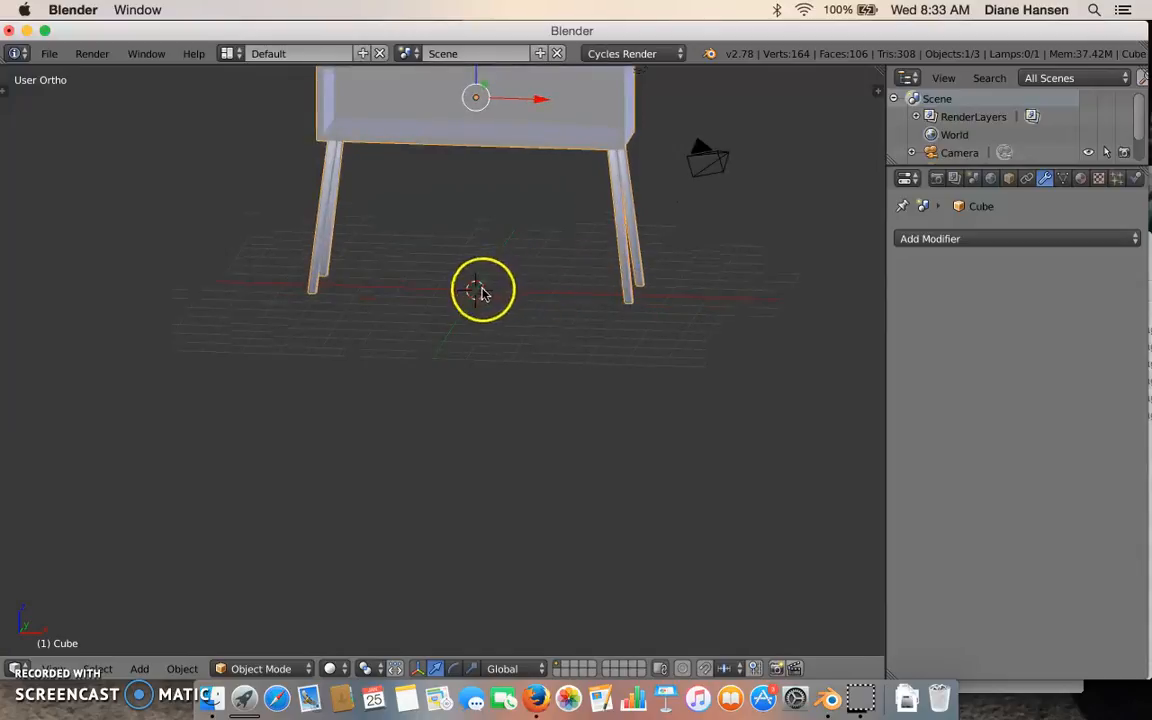
{"action": "scroll", "coordinate": [508, 297], "scroll_direction": "up", "scroll_amount": 3}
{"action": "mouse_move", "coordinate": [510, 296]}
{"action": "middle_mouse_down"}
{"action": "mouse_move", "coordinate": [517, 324]}
{"action": "mouse_move", "coordinate": [514, 295]}
{"action": "middle_mouse_up"}
{"action": "scroll", "coordinate": [540, 281], "scroll_direction": "down", "scroll_amount": 4}
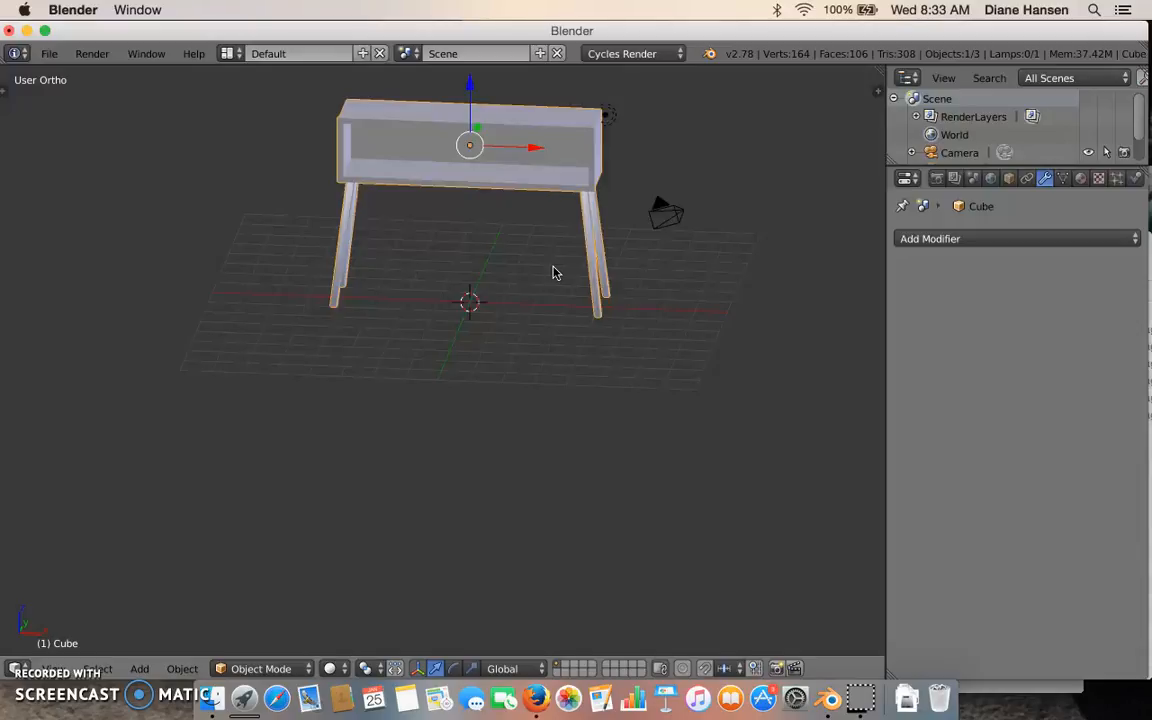
{"action": "key", "text": "shift+ctrl+alt+c"}
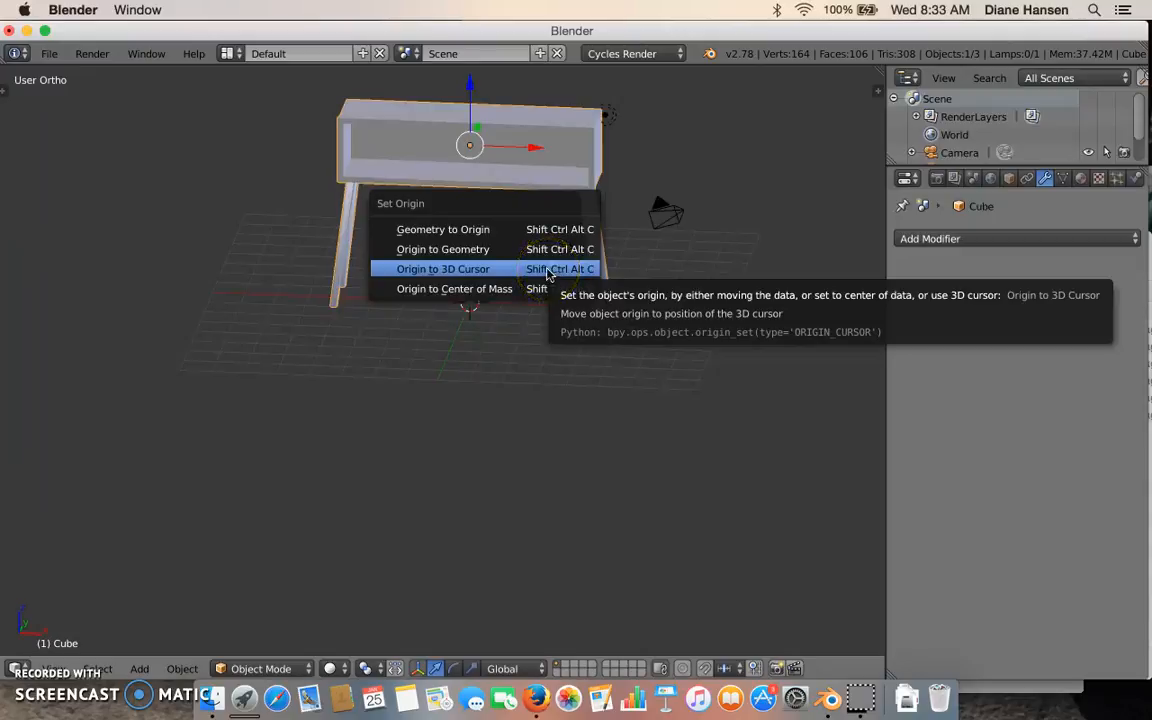
{"action": "left_click", "coordinate": [545, 270]}
{"action": "scroll", "coordinate": [537, 333], "scroll_direction": "up", "scroll_amount": 4}
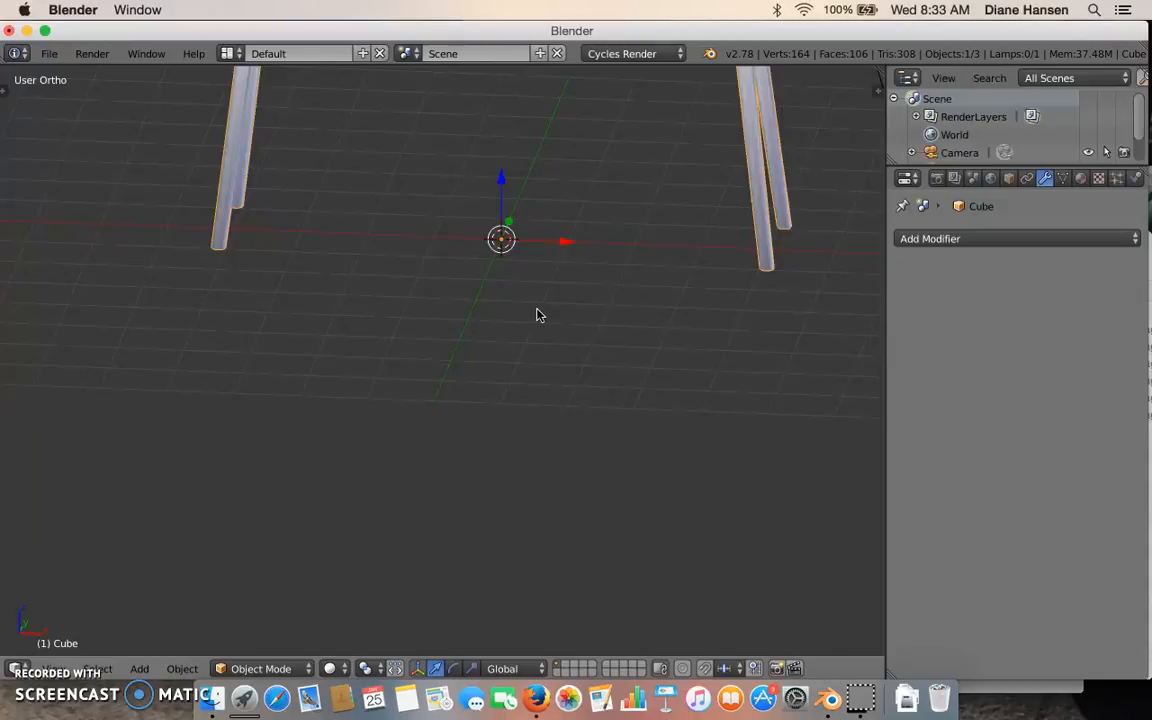
{"action": "scroll", "coordinate": [537, 315], "scroll_direction": "down", "scroll_amount": 4}
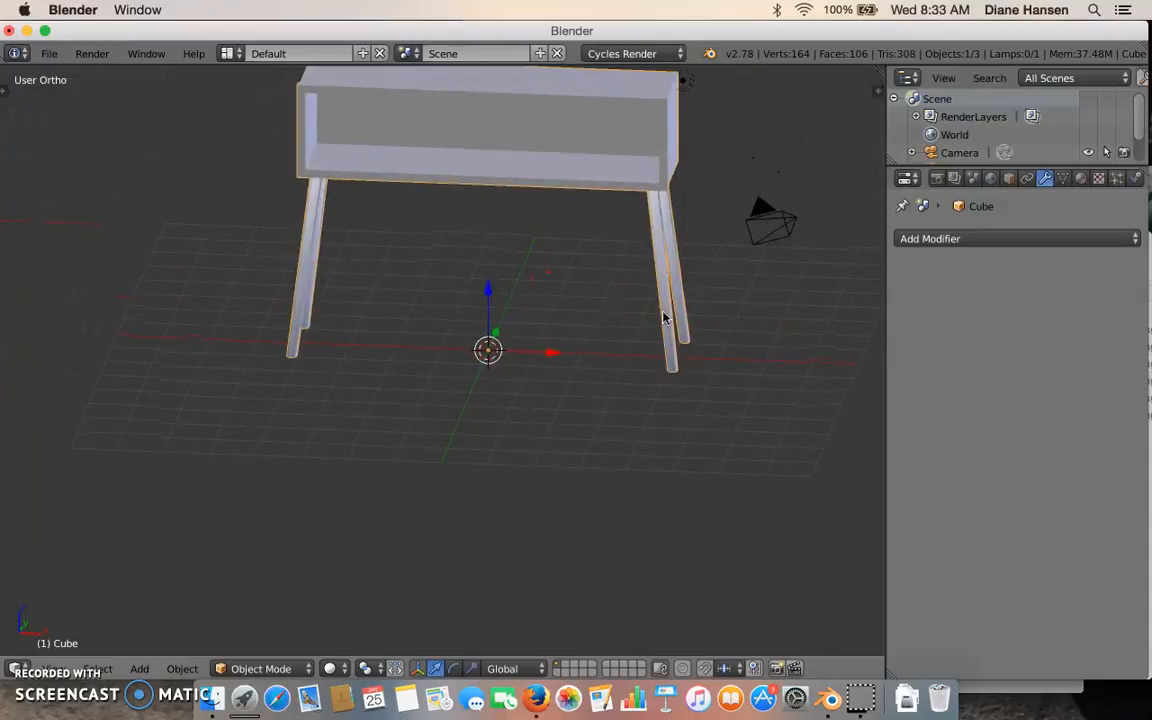
{"action": "key", "text": "s"}
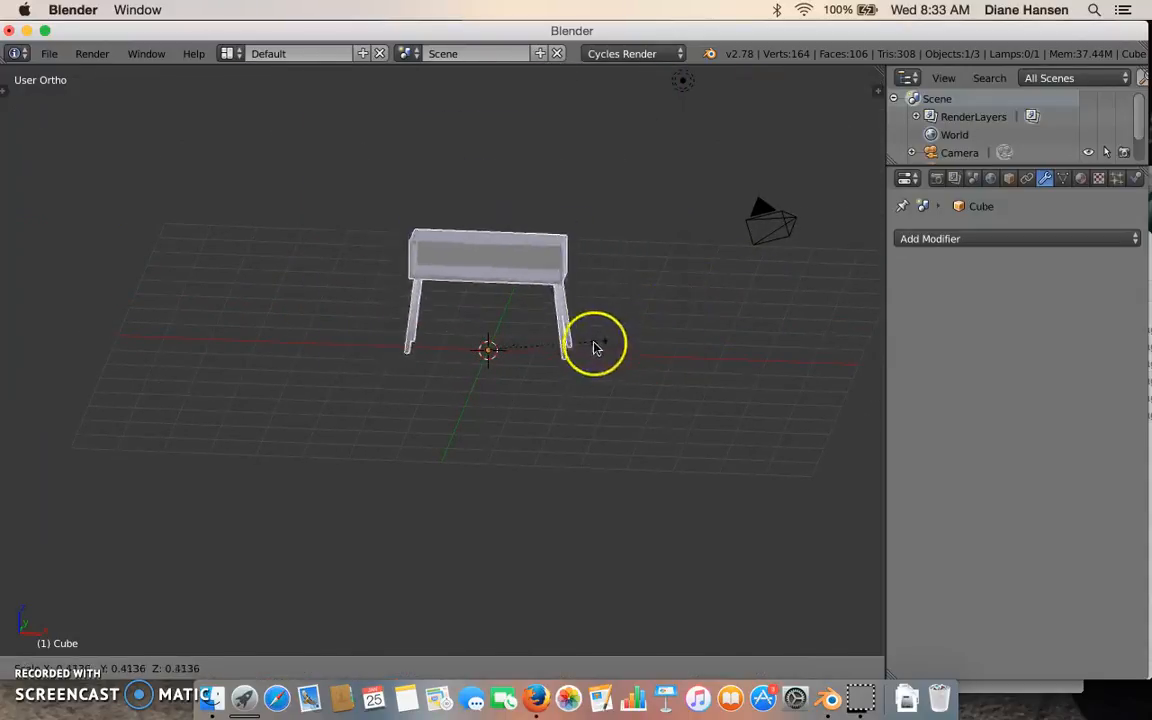
{"action": "key", "text": "Escape"}
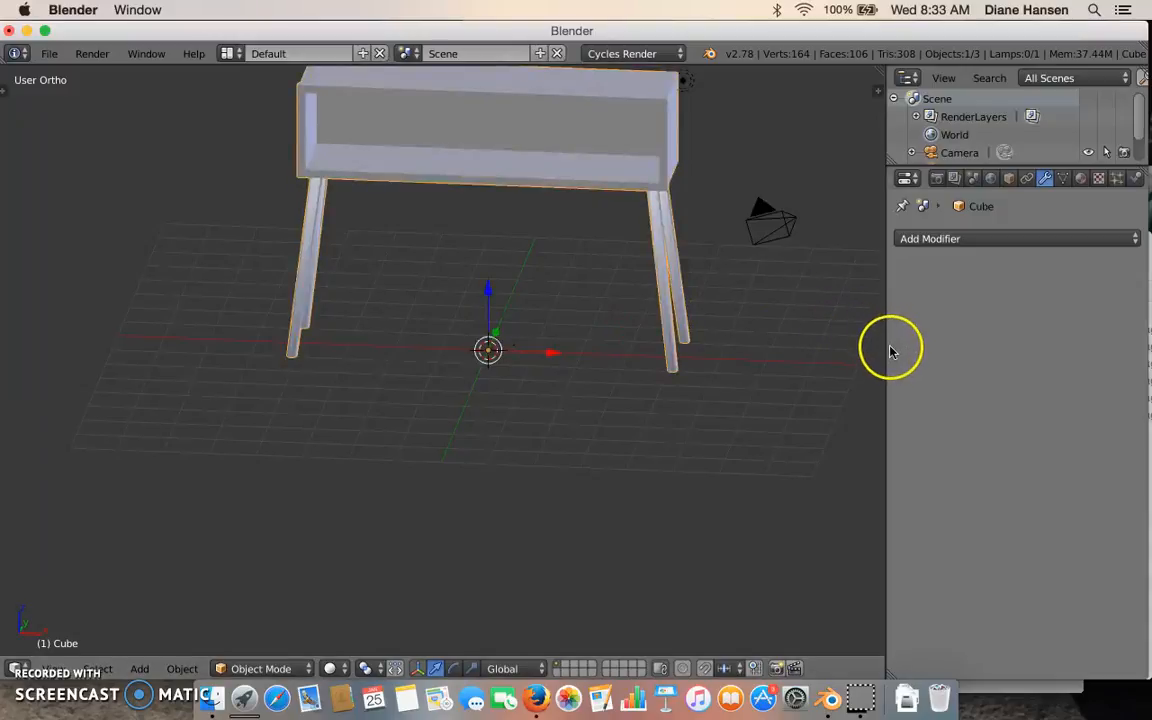
Show the table's transform properties and set the scene's length unit to Imperial.
{"action": "left_click_drag", "start_coordinate": [886, 343], "coordinate": [951, 337]}
{"action": "key", "text": "n"}
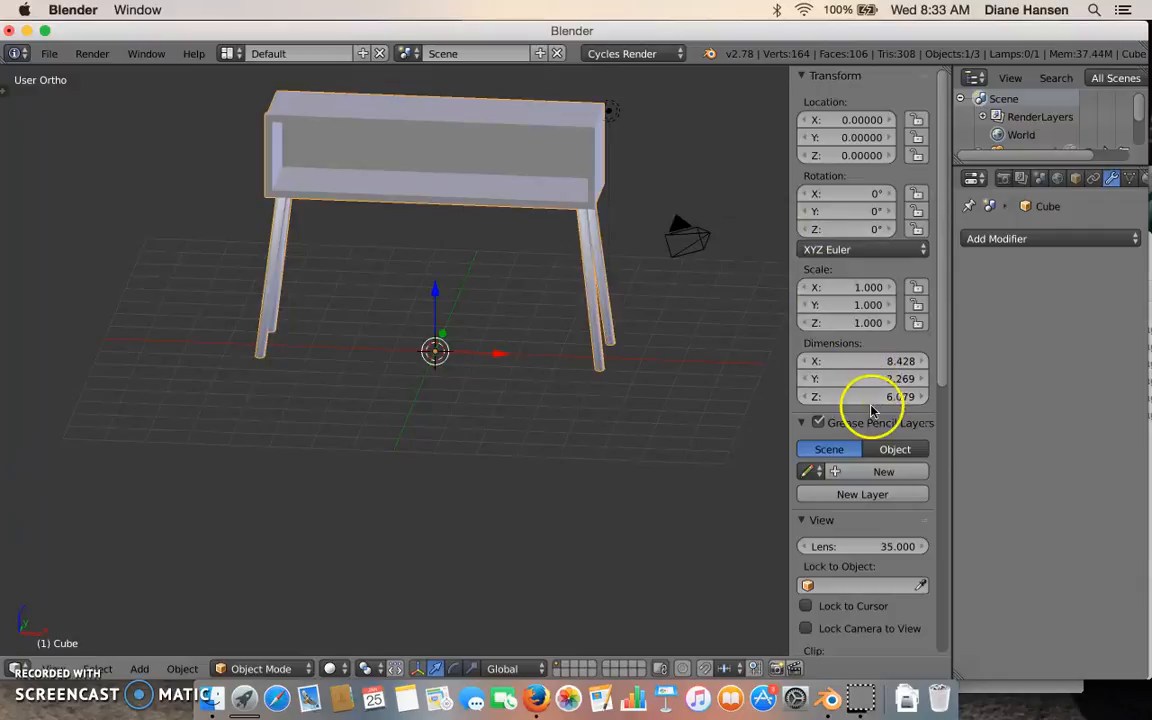
{"action": "left_click", "coordinate": [1040, 180]}
{"action": "left_click_drag", "start_coordinate": [956, 236], "coordinate": [874, 247]}
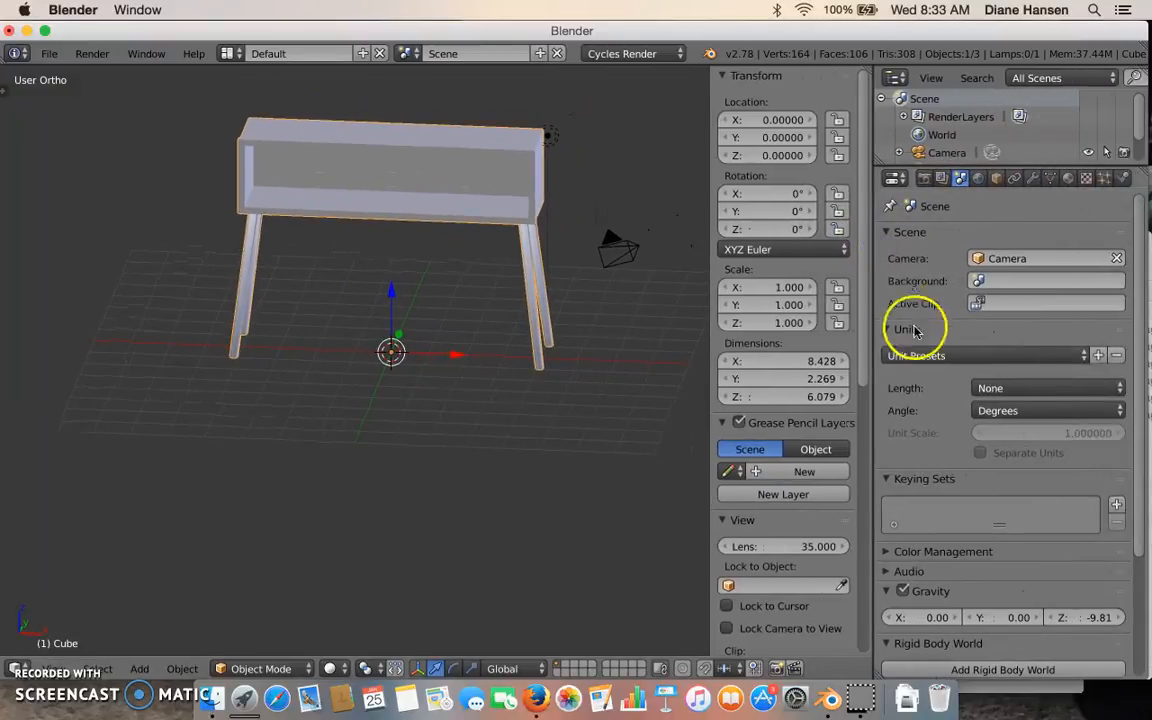
{"action": "left_click", "coordinate": [990, 388]}
{"action": "left_click", "coordinate": [1006, 334]}
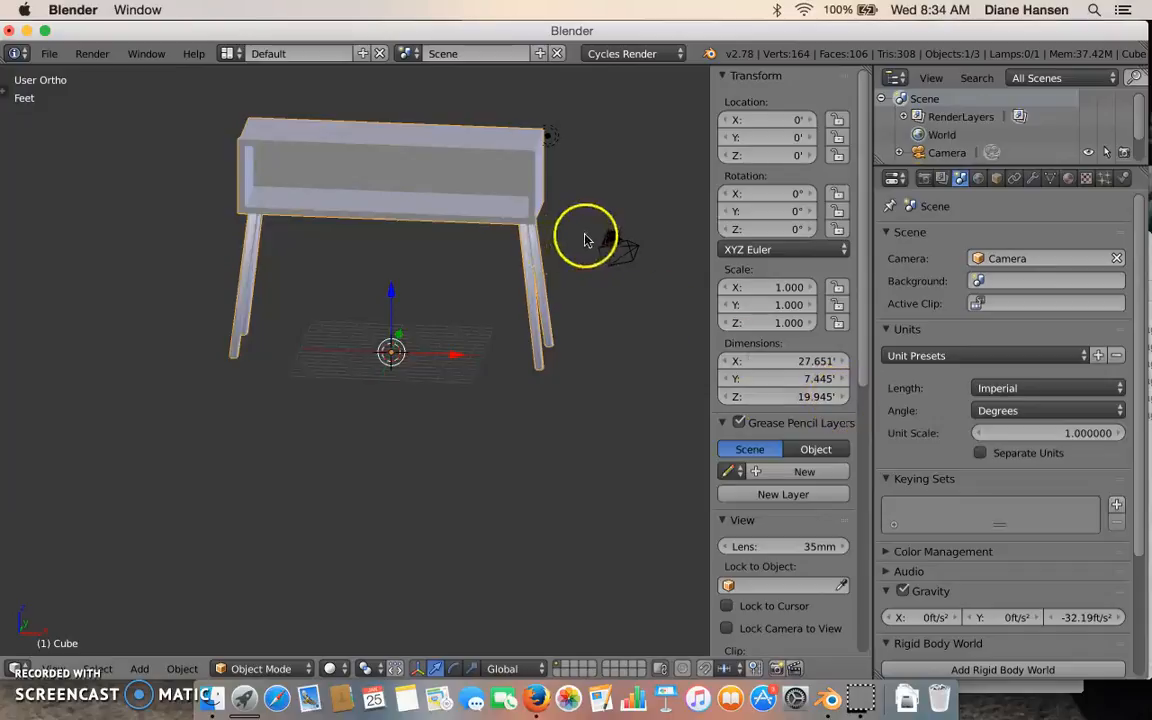
Scale the table down uniformly to about 0.151, making it about 3' tall.
{"action": "key", "text": "s"}
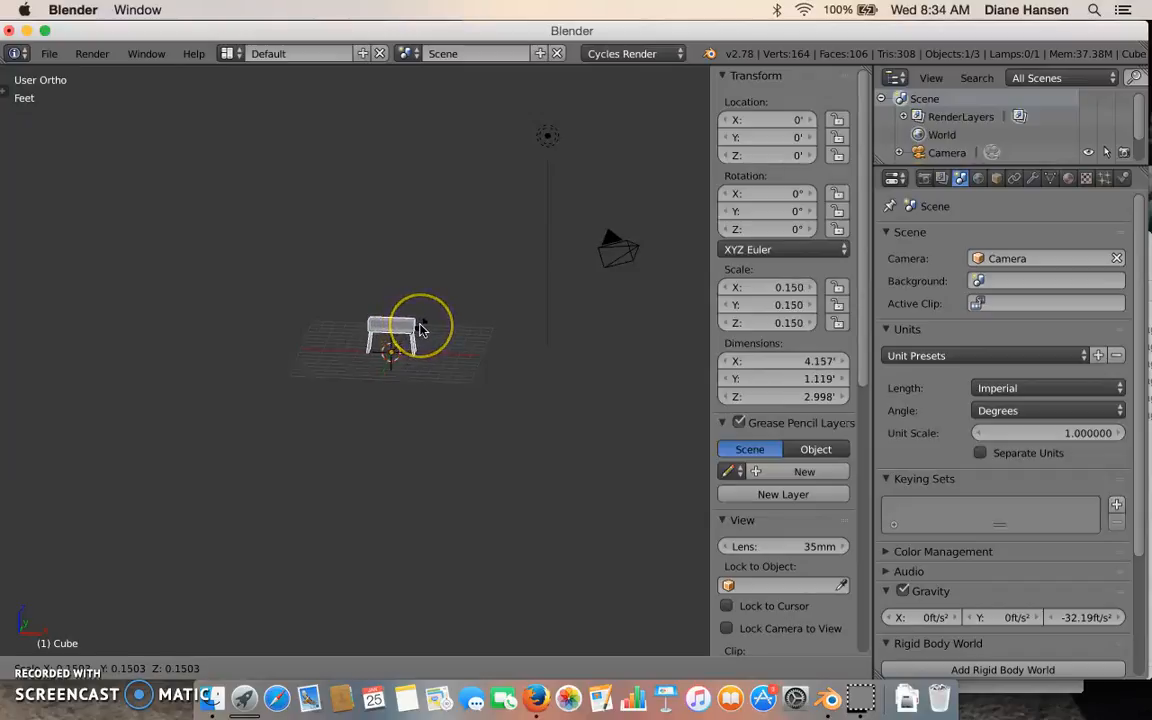
{"action": "left_click", "coordinate": [421, 330]}
{"action": "scroll", "coordinate": [437, 343], "scroll_direction": "up", "scroll_amount": 9}
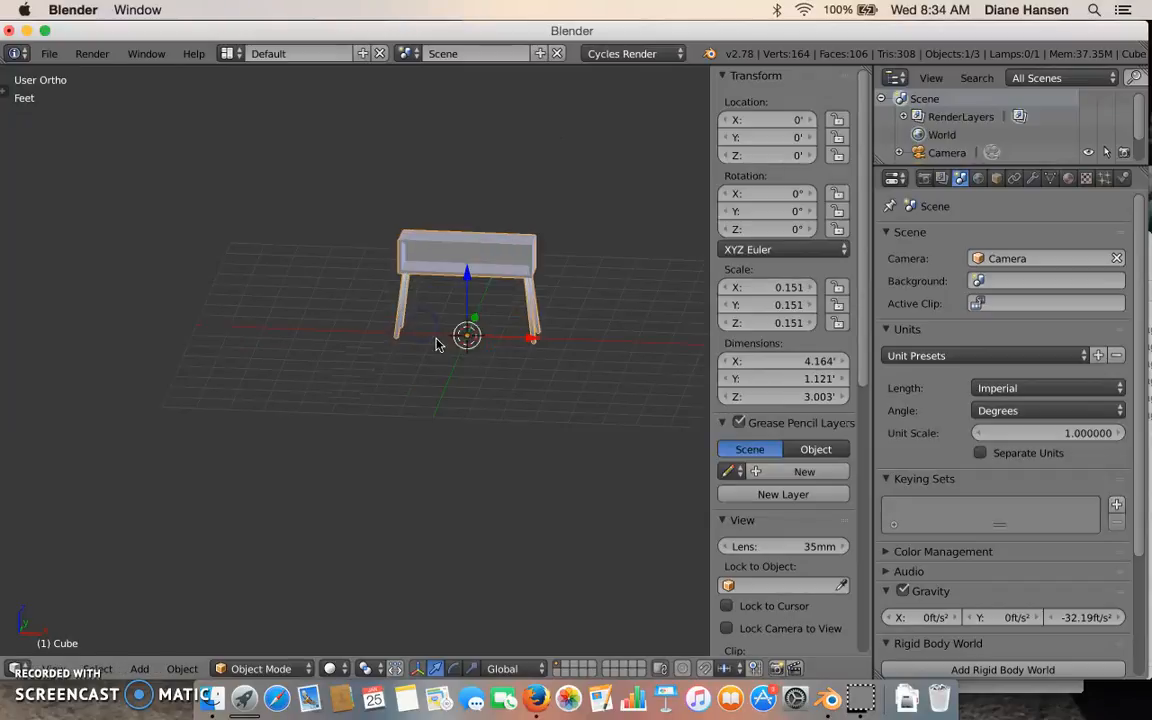
{"action": "scroll", "coordinate": [573, 275], "scroll_direction": "down", "scroll_amount": 5}
{"action": "middle_click_drag", "start_coordinate": [573, 275], "coordinate": [537, 299]}
{"action": "scroll", "coordinate": [535, 300], "scroll_direction": "down", "scroll_amount": 2}
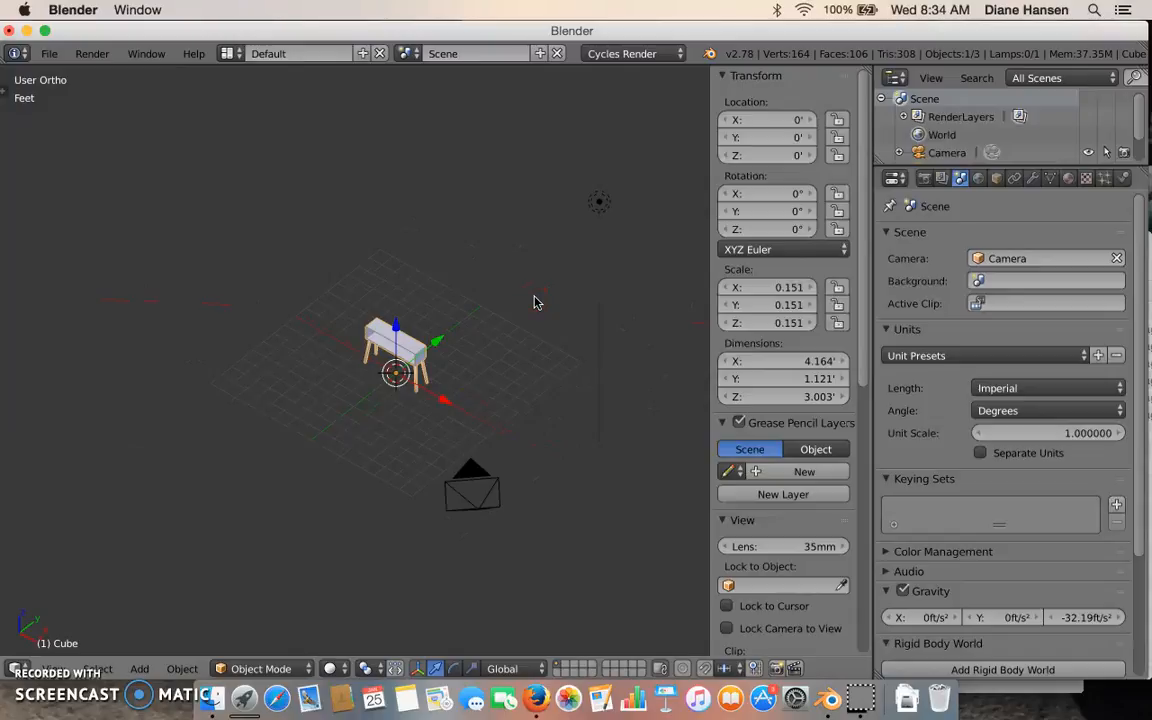
Look through the camera and fly it in closer until the table is large and centred in the frame.
{"action": "key", "text": "KP_0"}
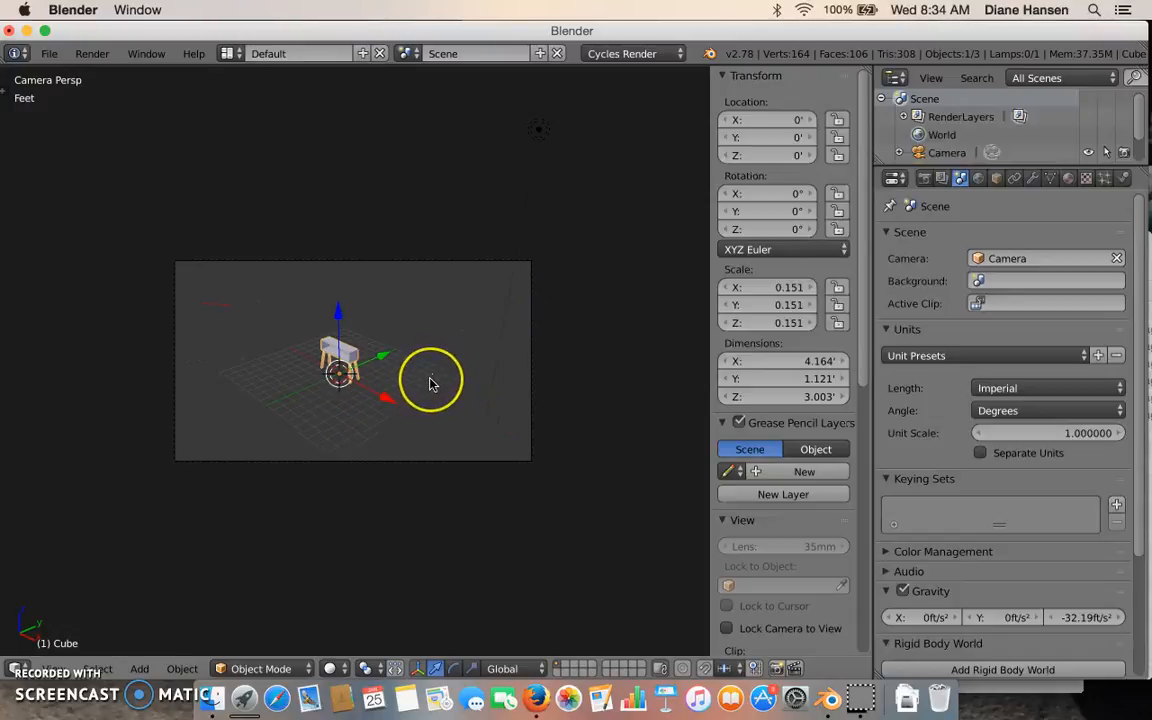
{"action": "key", "text": "shift+f"}
{"action": "key", "text": "w"}
{"action": "key", "text": "w"}
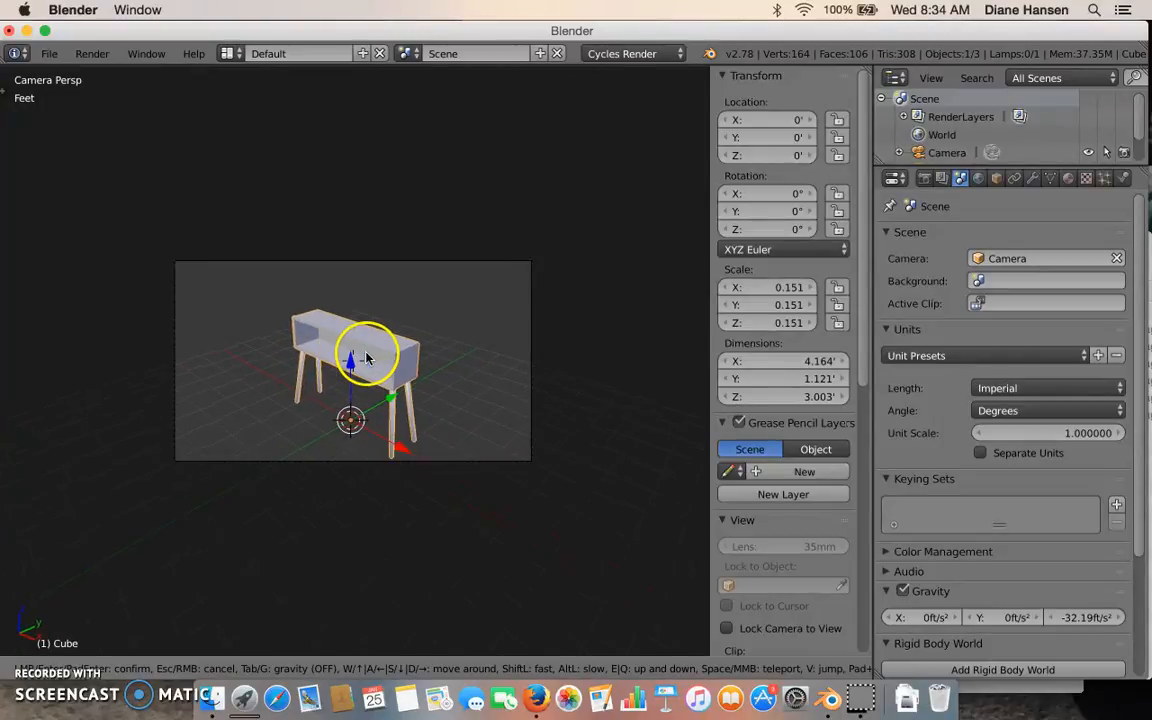
{"action": "key", "text": "q"}
{"action": "key", "text": "e"}
{"action": "key", "text": "q"}
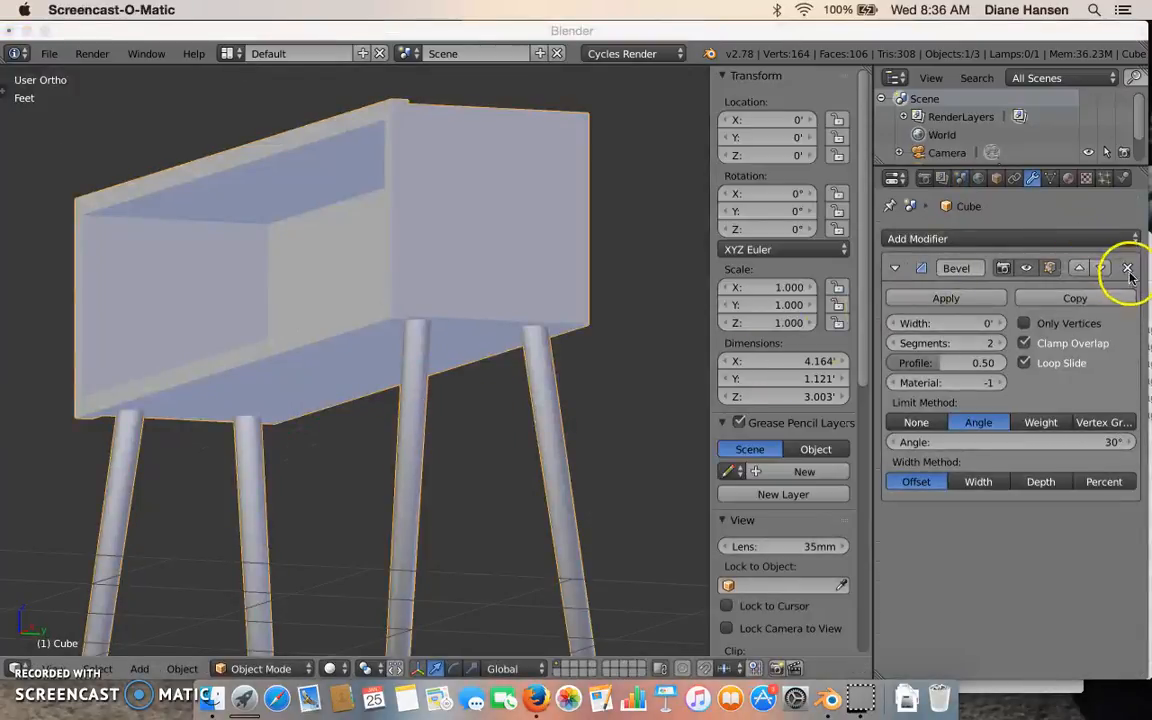
Remove the Bevel modifier from the table.
{"action": "left_click", "coordinate": [1127, 272]}
{"action": "left_click", "coordinate": [1131, 269]}
{"action": "middle_click_drag", "start_coordinate": [563, 275], "coordinate": [477, 323]}
{"action": "scroll", "coordinate": [477, 323], "scroll_direction": "down", "scroll_amount": 2}
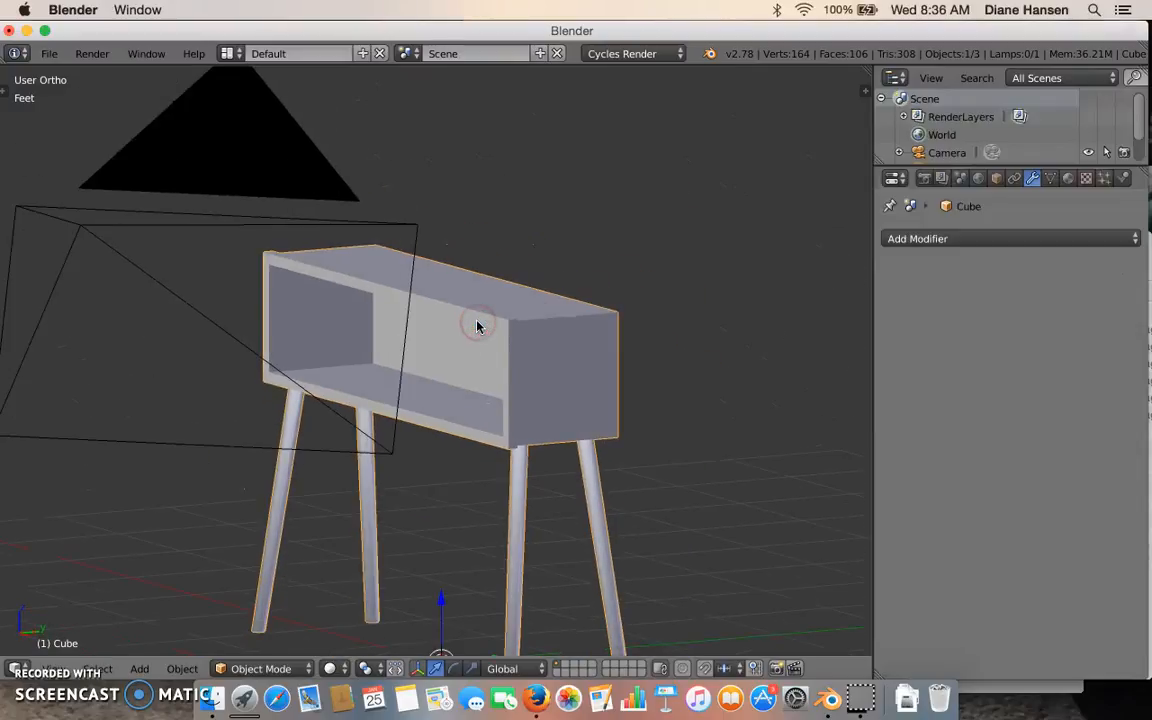
Preview the table through the camera in Rendered shading and return to Solid shading.
{"action": "key", "text": "KP_0"}
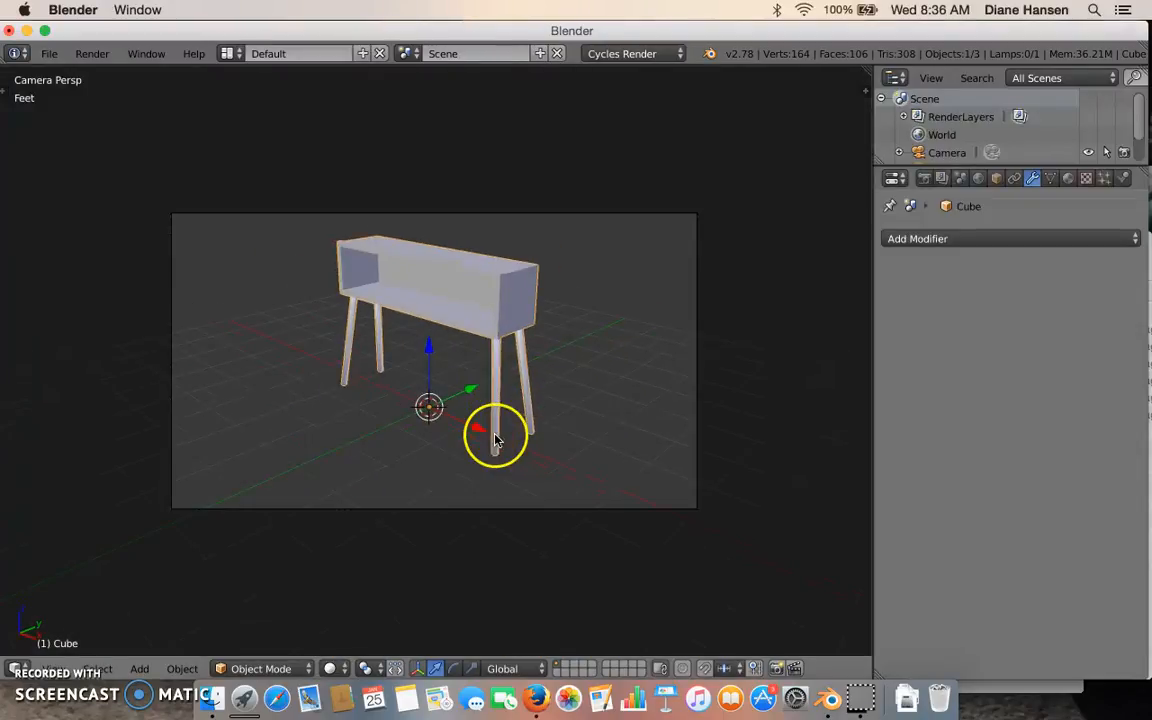
{"action": "left_click", "coordinate": [330, 668]}
{"action": "left_click", "coordinate": [343, 553]}
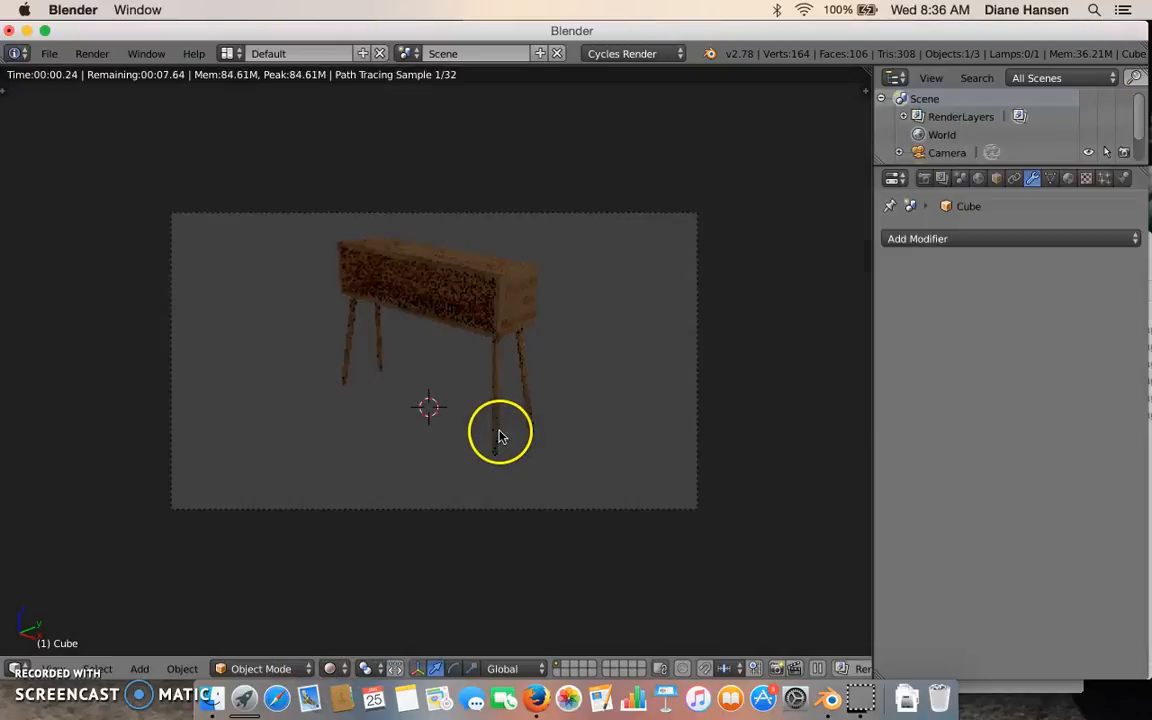
{"action": "key", "text": "shift+z"}
Select the lamp and move it horizontally to about X -2.84' and Y -9.50'.
{"action": "scroll", "coordinate": [632, 216], "scroll_direction": "down", "scroll_amount": 3}
{"action": "mouse_move", "coordinate": [632, 216]}
{"action": "middle_mouse_down"}
{"action": "mouse_move", "coordinate": [614, 216]}
{"action": "mouse_move", "coordinate": [637, 265]}
{"action": "middle_mouse_up"}
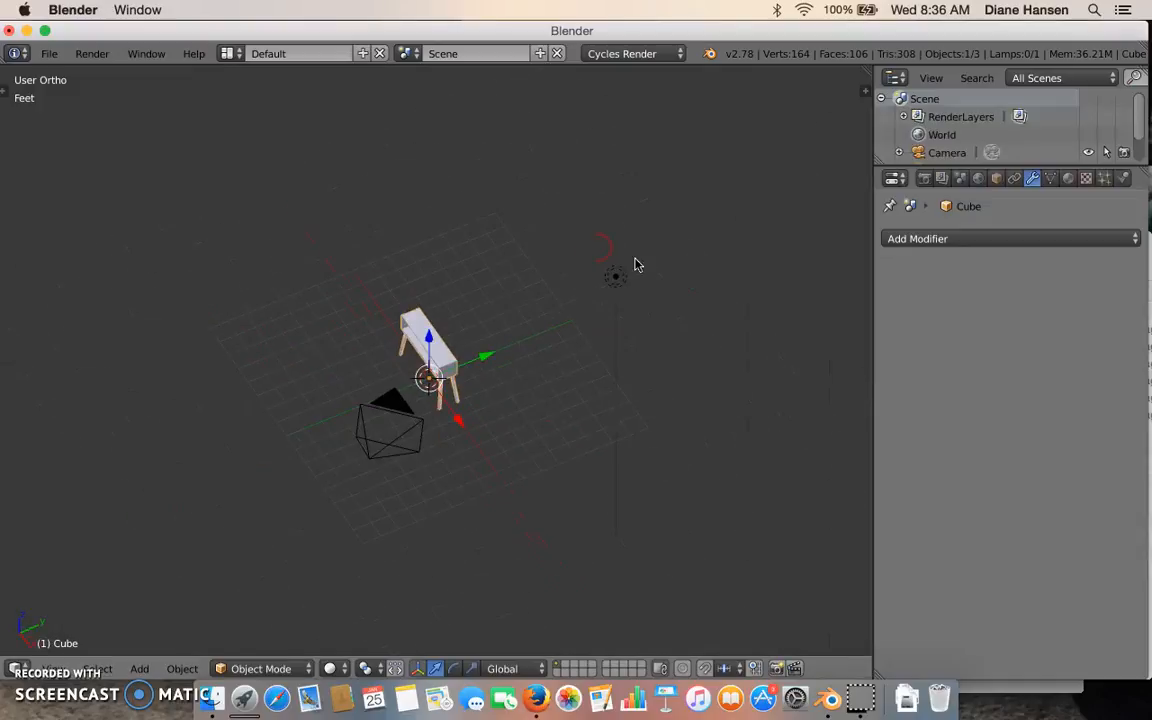
{"action": "right_click", "coordinate": [621, 278]}
{"action": "left_click_drag", "start_coordinate": [668, 259], "coordinate": [430, 358]}
{"action": "middle_click_drag", "start_coordinate": [449, 378], "coordinate": [680, 348]}
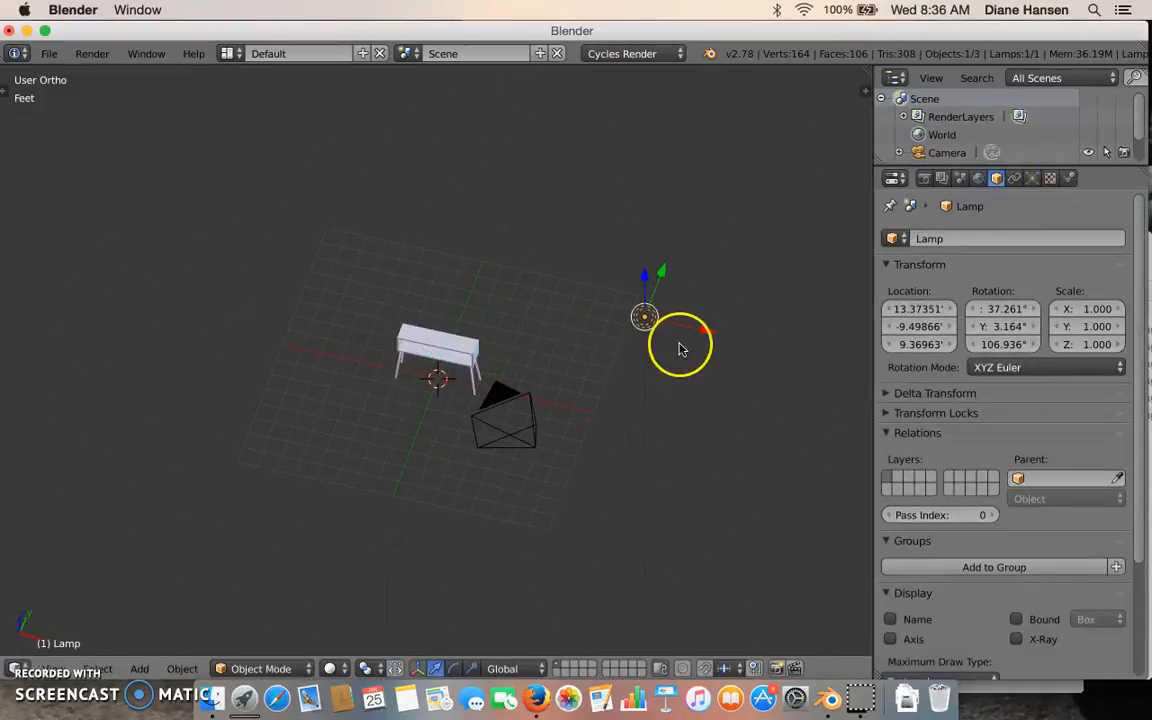
{"action": "key", "text": "KP_7"}
{"action": "left_click_drag", "start_coordinate": [770, 565], "coordinate": [496, 562]}
Lower the lamp to about Z 6.55' and bring it closer to the table at about Y -4.57'.
{"action": "key", "text": "KP_1"}
{"action": "left_click_drag", "start_coordinate": [432, 155], "coordinate": [438, 128]}
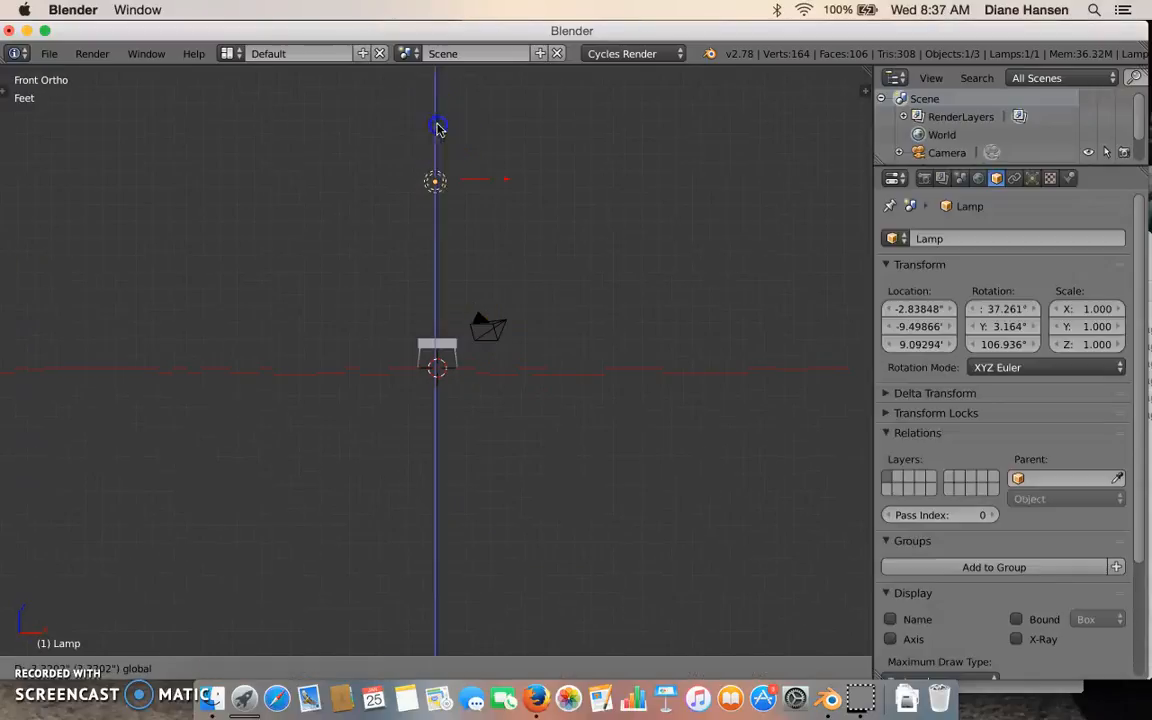
{"action": "left_click_drag", "start_coordinate": [436, 243], "coordinate": [437, 247]}
{"action": "middle_click_drag", "start_coordinate": [507, 286], "coordinate": [432, 353]}
{"action": "left_click_drag", "start_coordinate": [403, 345], "coordinate": [445, 335]}
Check the new lighting on the table in a rendered camera preview and leave the camera view.
{"action": "key", "text": "KP_0"}
{"action": "key", "text": "shift+z"}
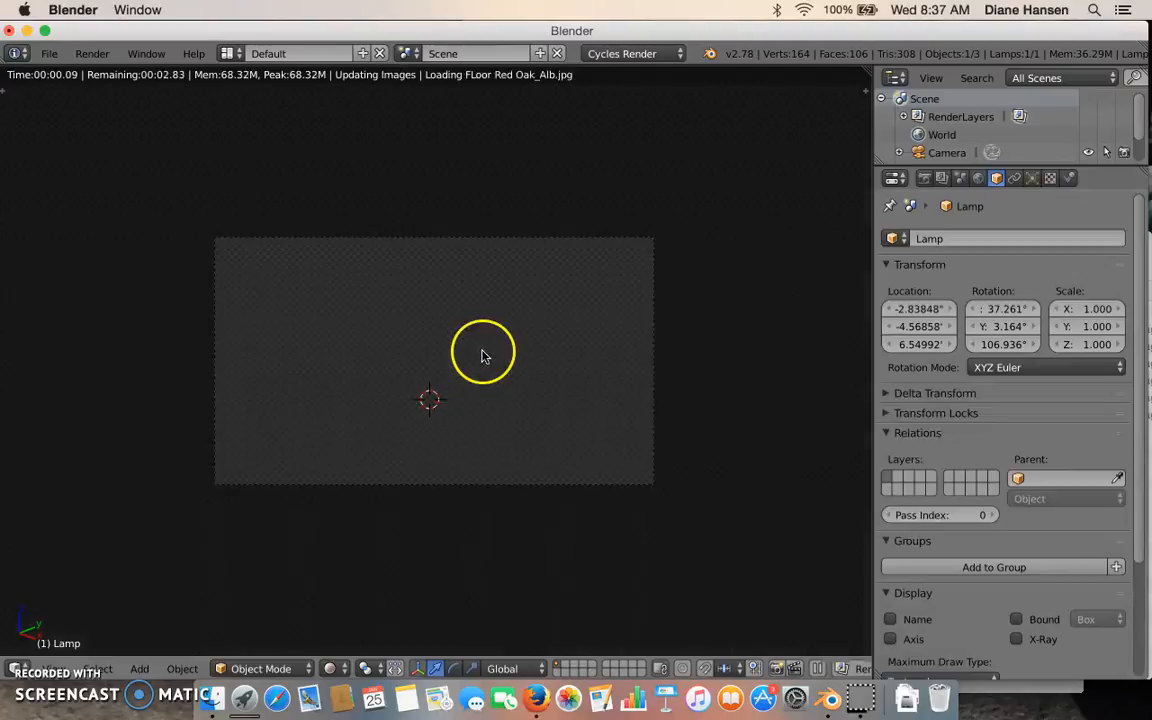
{"action": "scroll", "coordinate": [486, 352], "scroll_direction": "up", "scroll_amount": 2}
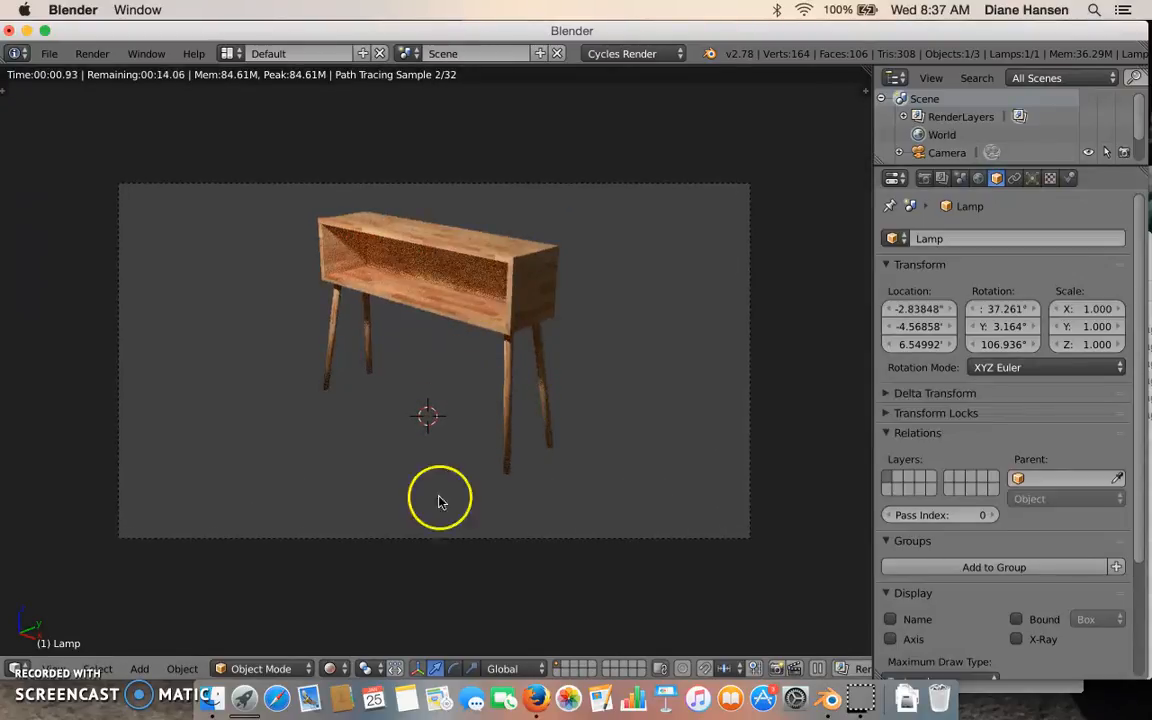
{"action": "key", "text": "shift+z"}
{"action": "scroll", "coordinate": [537, 432], "scroll_direction": "down", "scroll_amount": 2}
{"action": "key", "text": "KP_0"}
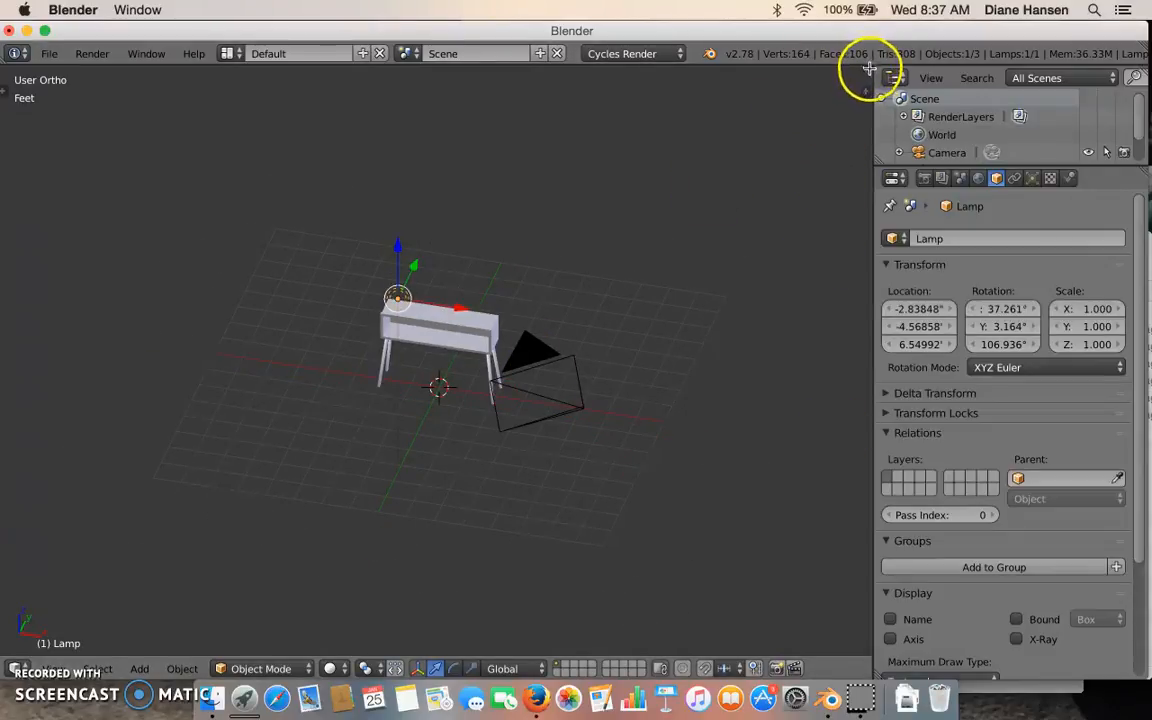
Split the 3D view horizontally and turn the lower area into a Node Editor with its sidebar hidden.
{"action": "left_click_drag", "start_coordinate": [869, 69], "coordinate": [827, 402]}
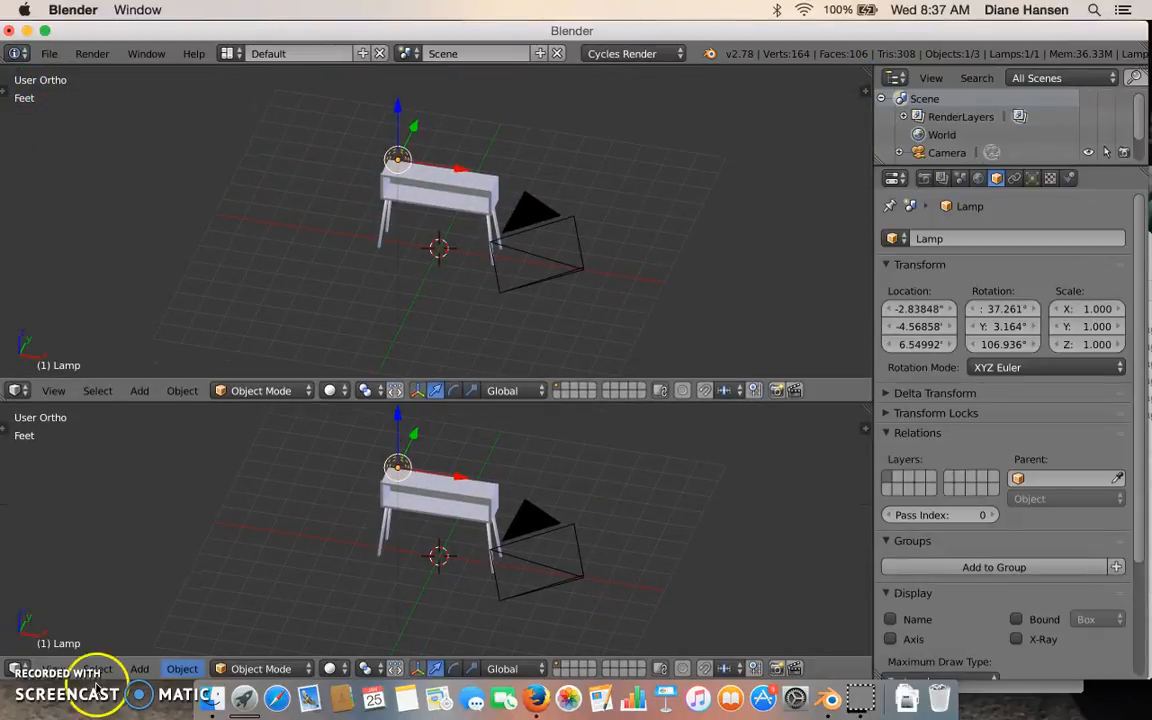
{"action": "left_click", "coordinate": [14, 669]}
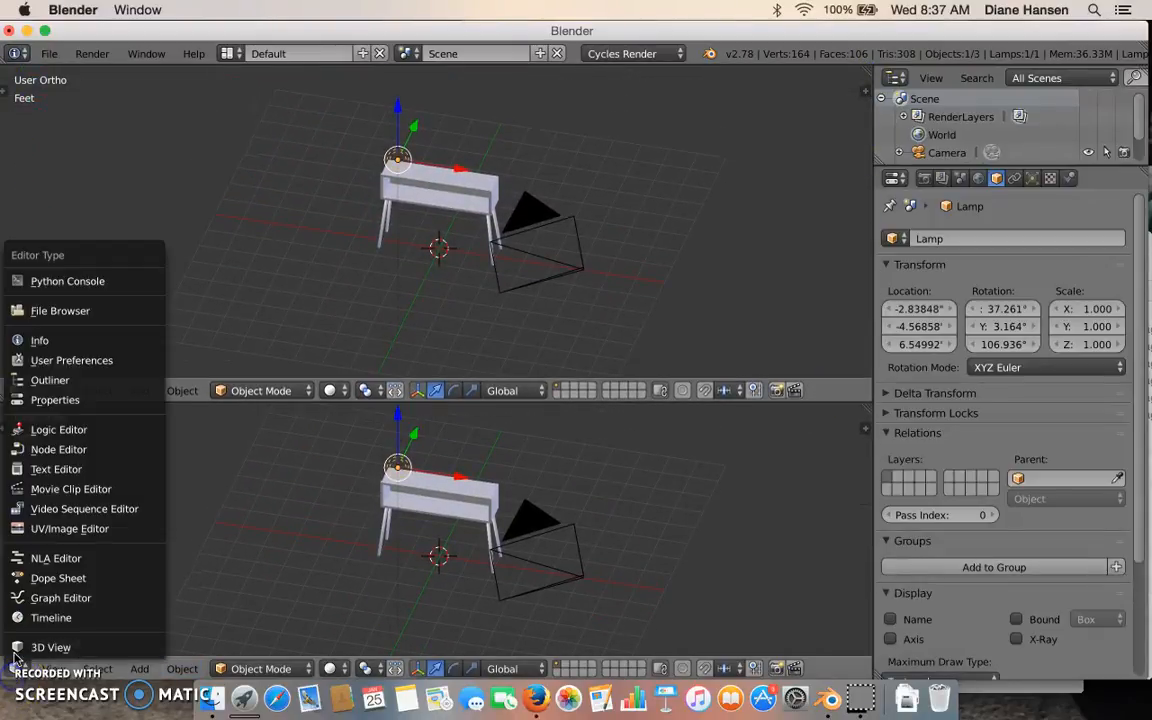
{"action": "left_click", "coordinate": [44, 448]}
{"action": "key", "text": "n"}
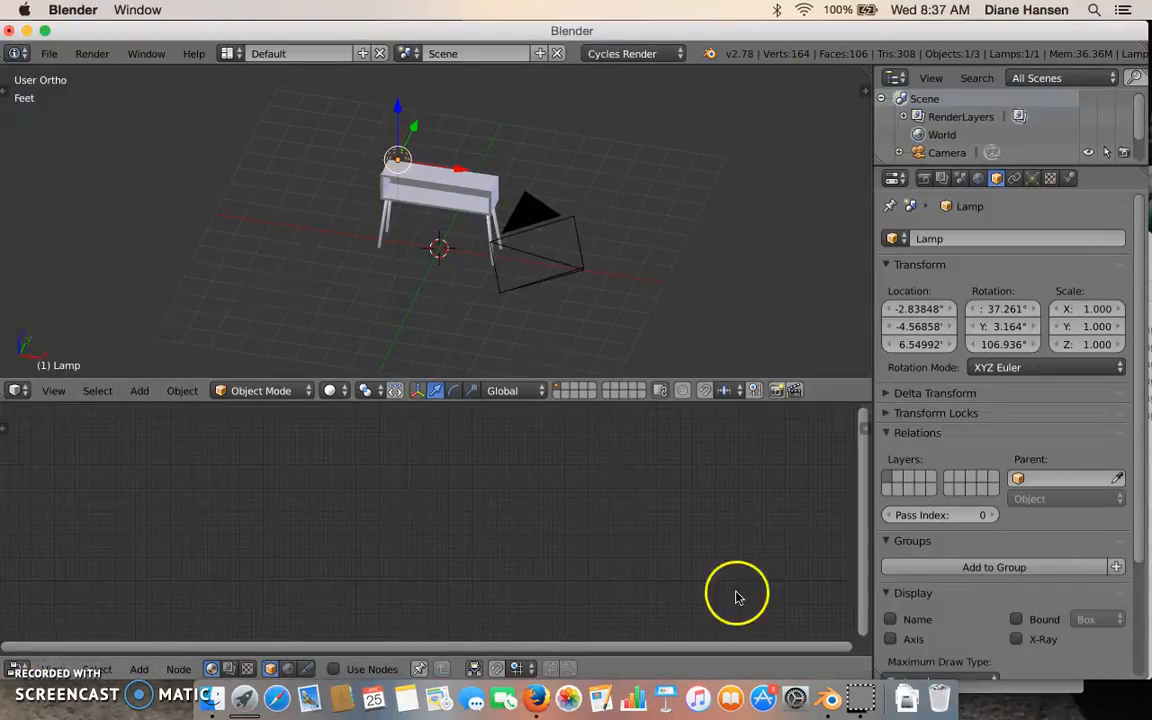
Split the remaining 3D view side by side and turn the new area into a UV/Image Editor.
{"action": "left_click_drag", "start_coordinate": [856, 70], "coordinate": [550, 150]}
{"action": "left_click", "coordinate": [569, 390]}
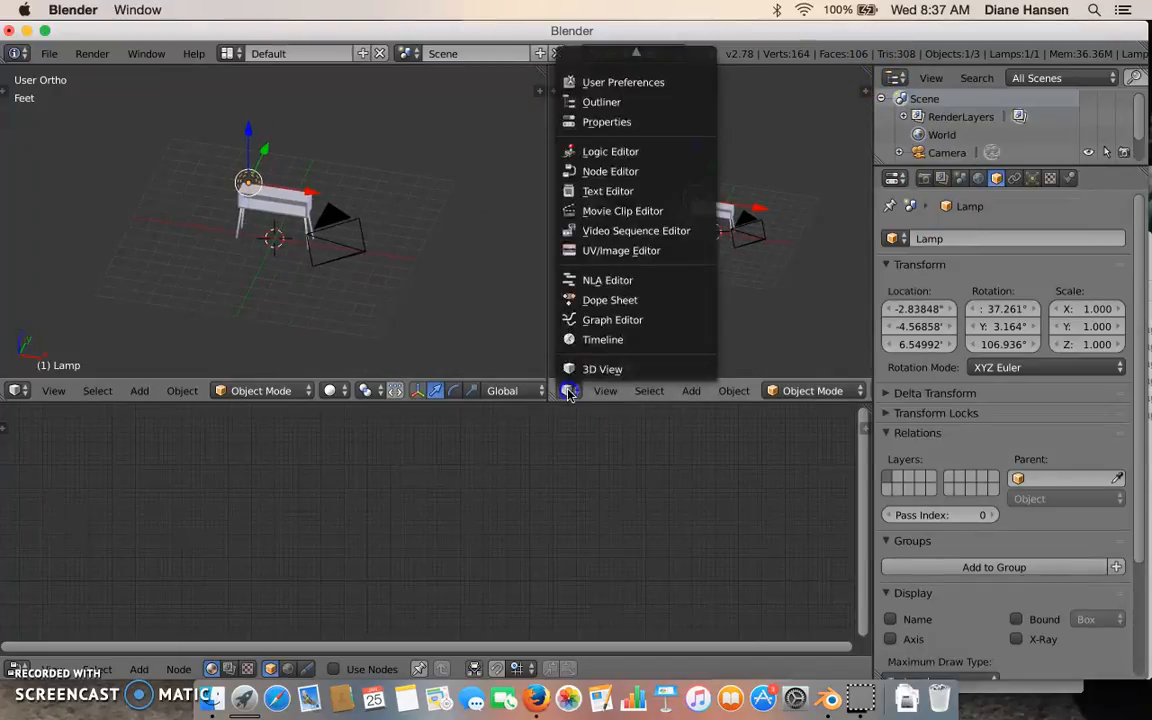
{"action": "left_click", "coordinate": [597, 252]}
{"action": "scroll", "coordinate": [693, 287], "scroll_direction": "up", "scroll_amount": 2}
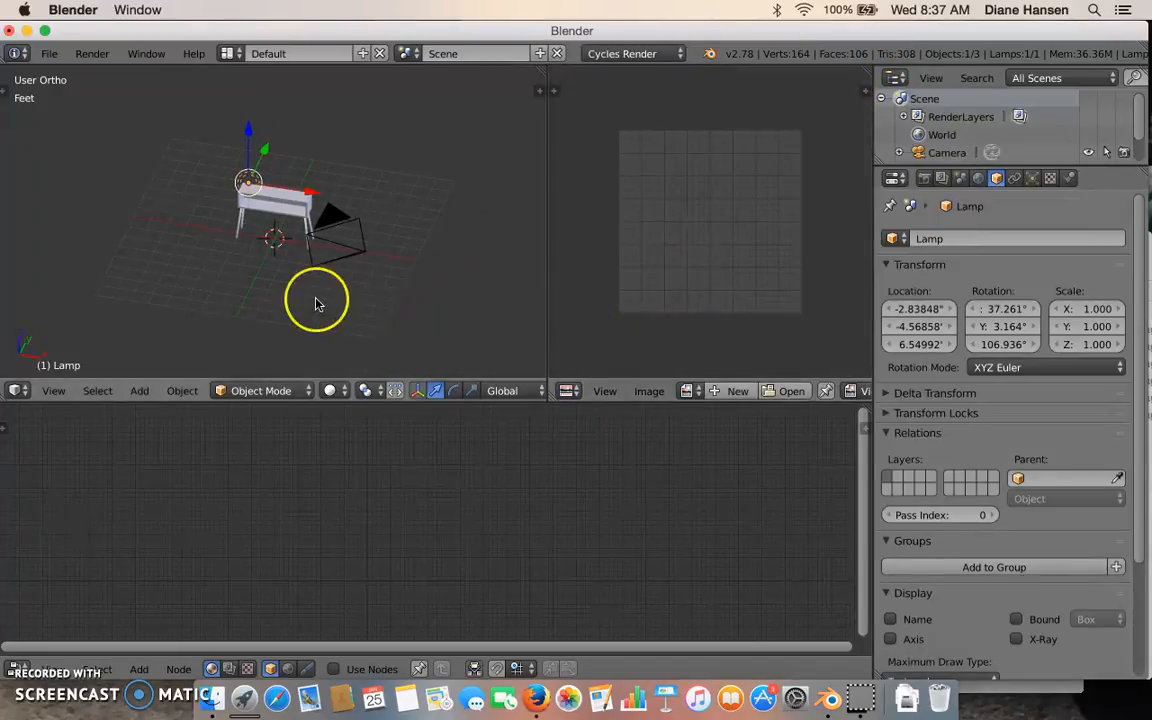
{"action": "scroll", "coordinate": [316, 301], "scroll_direction": "up", "scroll_amount": 4}
{"action": "scroll", "coordinate": [315, 299], "scroll_direction": "up", "scroll_amount": 2}
{"action": "middle_click_drag", "start_coordinate": [342, 289], "coordinate": [375, 246], "text": "shift"}
{"action": "scroll", "coordinate": [375, 246], "scroll_direction": "down", "scroll_amount": 2}
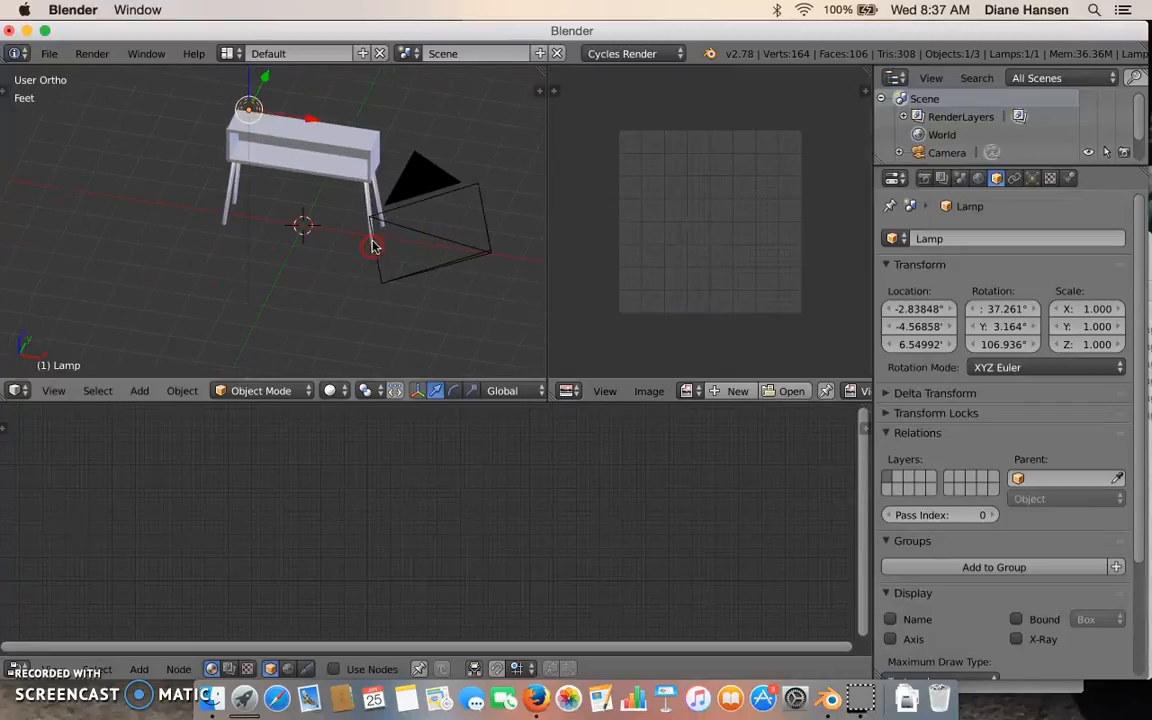
Add a plane at the 3D cursor and scale it up into a large floor extending well beyond the table and camera.
{"action": "key", "text": "shift+a"}
{"action": "mouse_move", "coordinate": [319, 284]}
{"action": "left_click", "coordinate": [381, 286]}
{"action": "key", "text": "s"}
{"action": "left_click", "coordinate": [391, 141]}
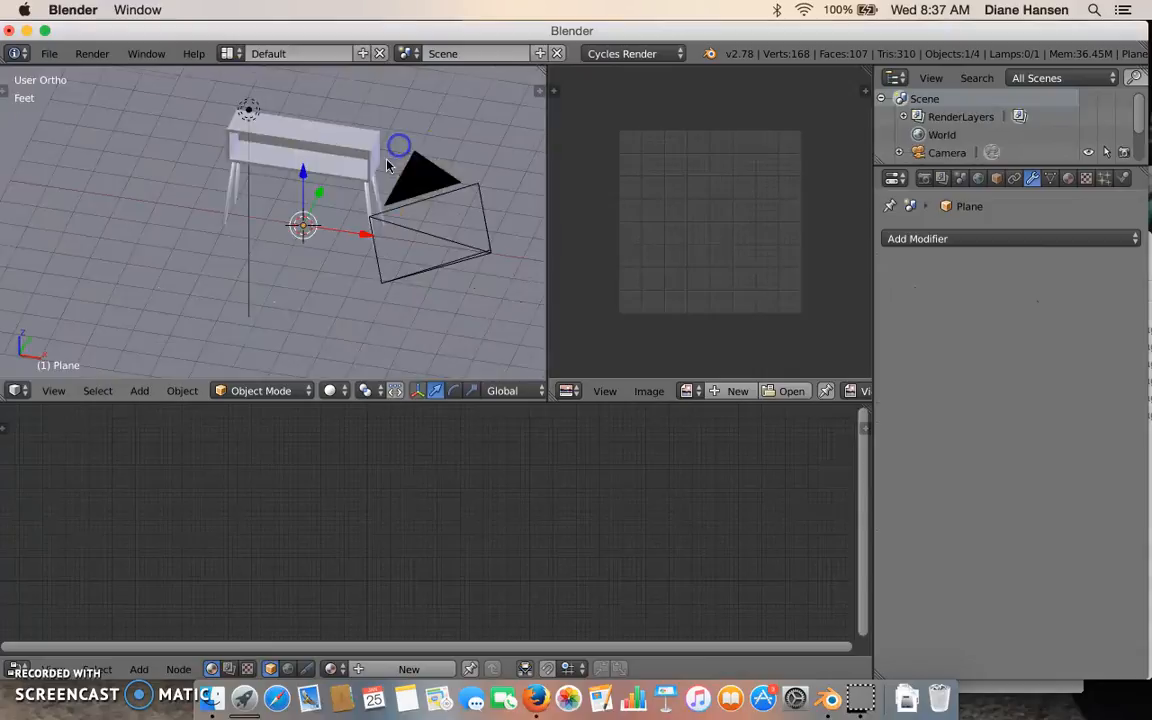
{"action": "scroll", "coordinate": [357, 154], "scroll_direction": "down", "scroll_amount": 4}
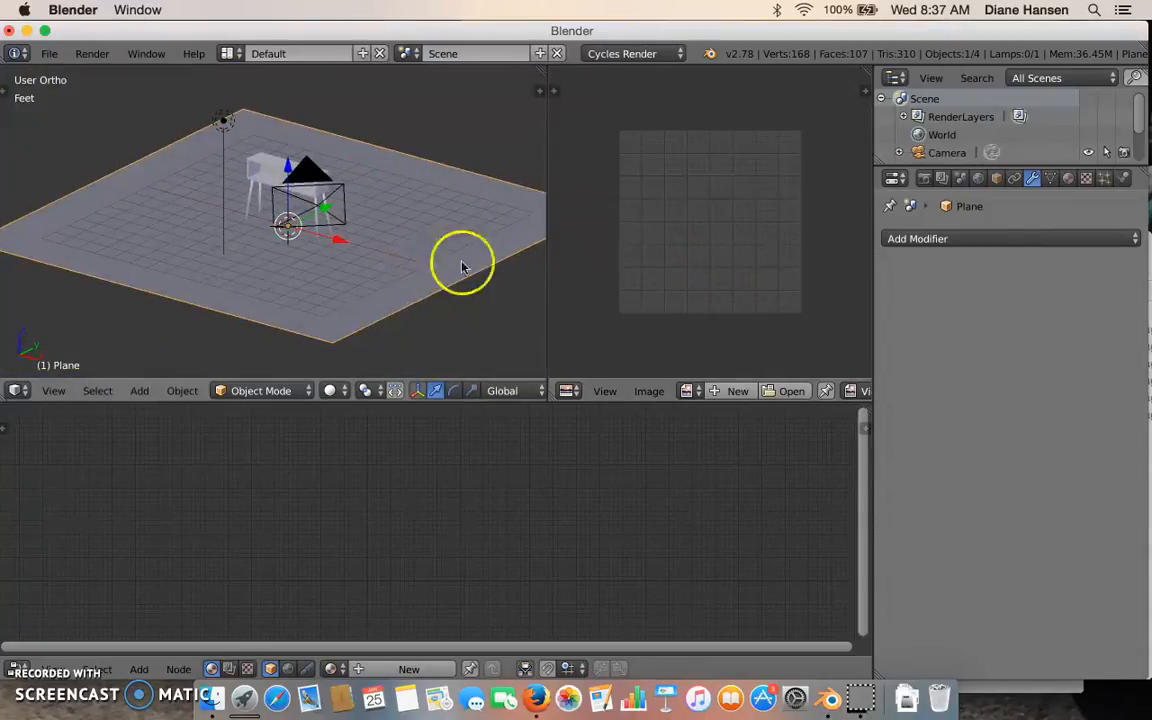
Give the floor plane a new material, with the scene shown rendered through the camera and the material's nodes in comfortable view.
{"action": "left_click", "coordinate": [1068, 178]}
{"action": "key", "text": "KP_0"}
{"action": "key", "text": "shift+z"}
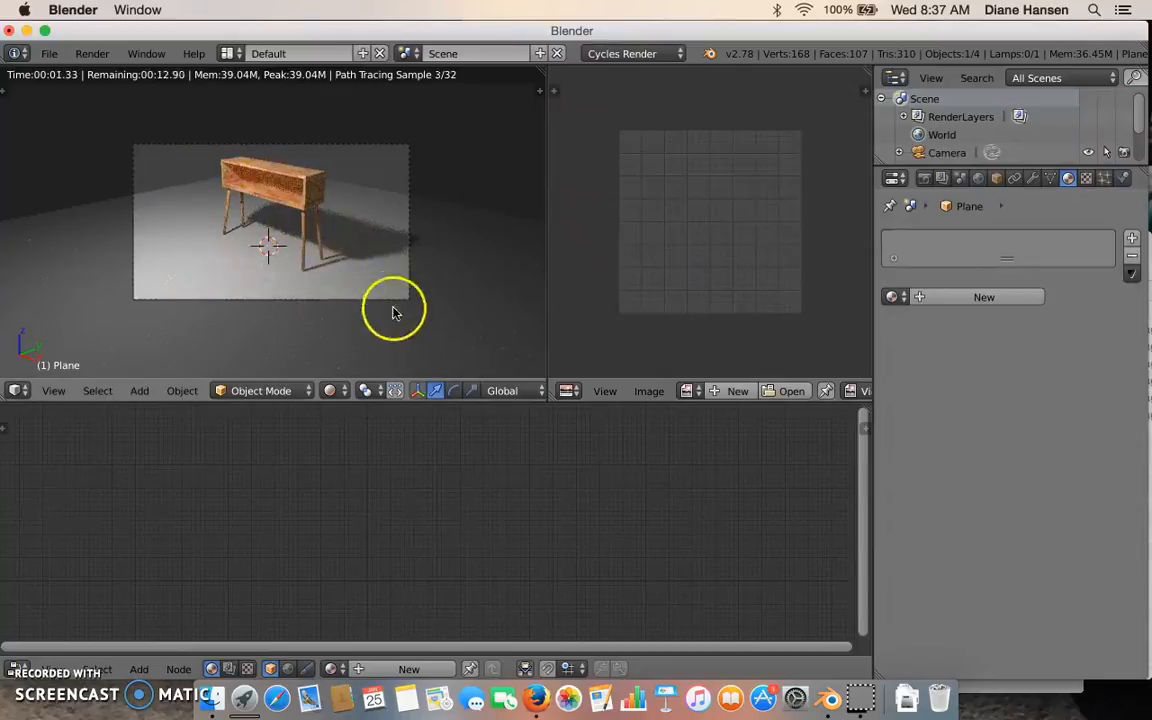
{"action": "left_click", "coordinate": [955, 297]}
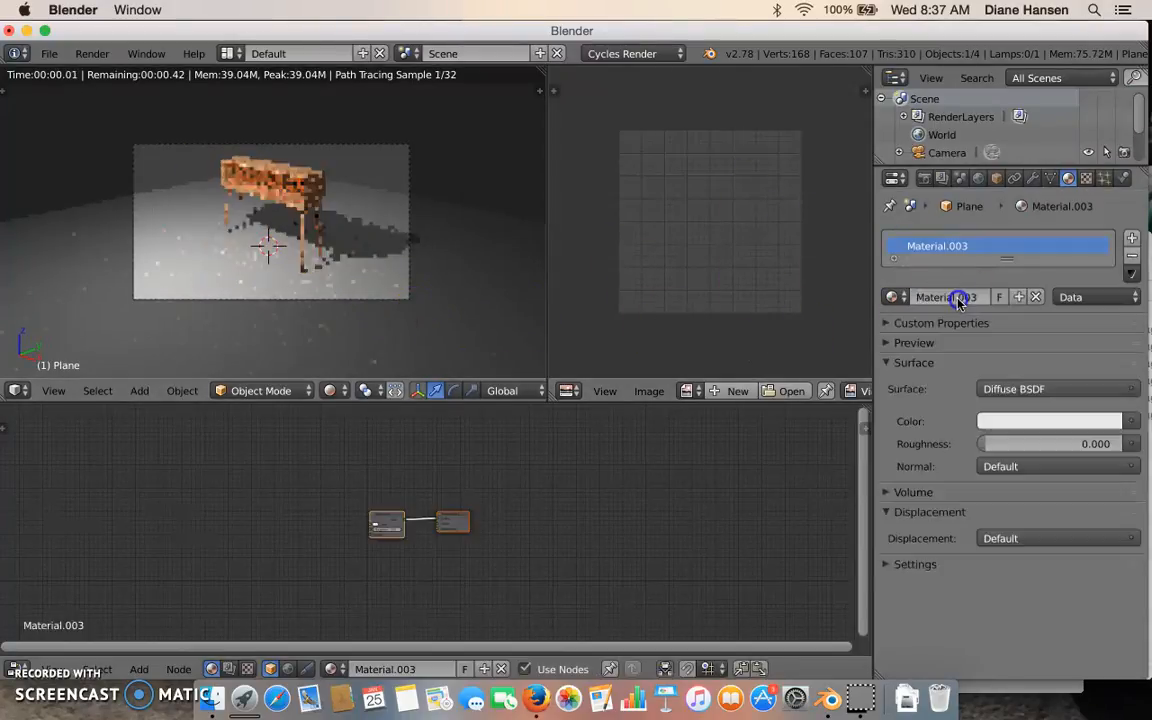
{"action": "scroll", "coordinate": [385, 555], "scroll_direction": "up", "scroll_amount": 5}
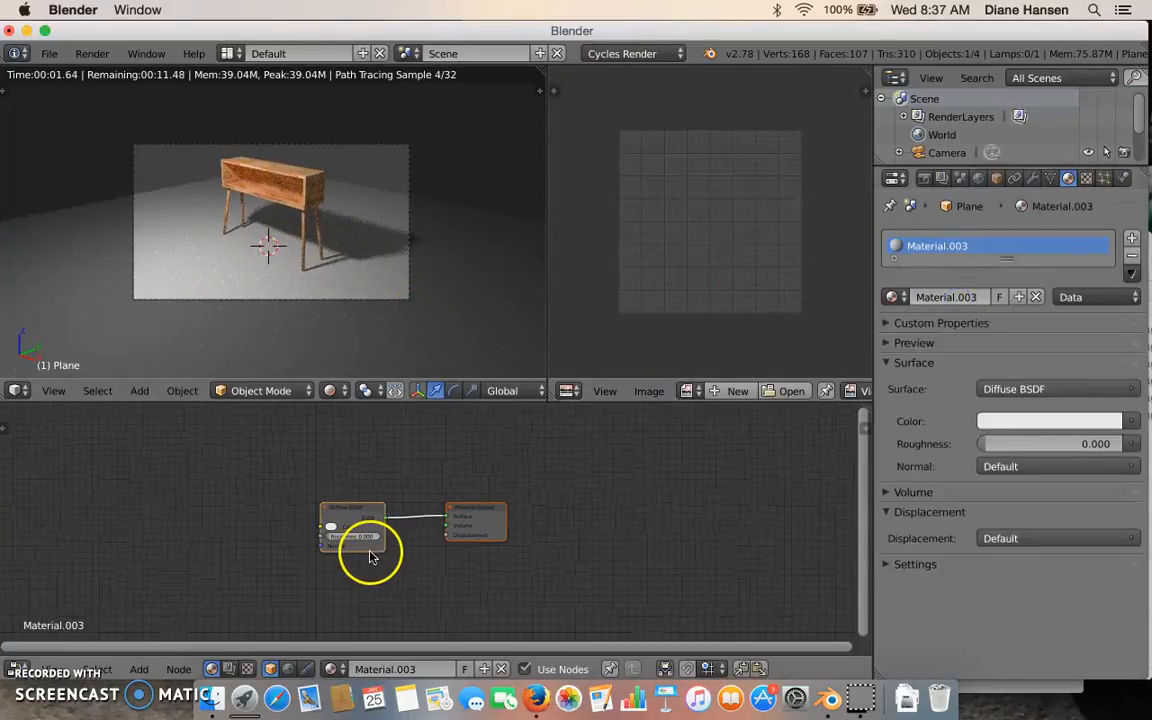
{"action": "middle_click_drag", "start_coordinate": [318, 575], "coordinate": [498, 565]}
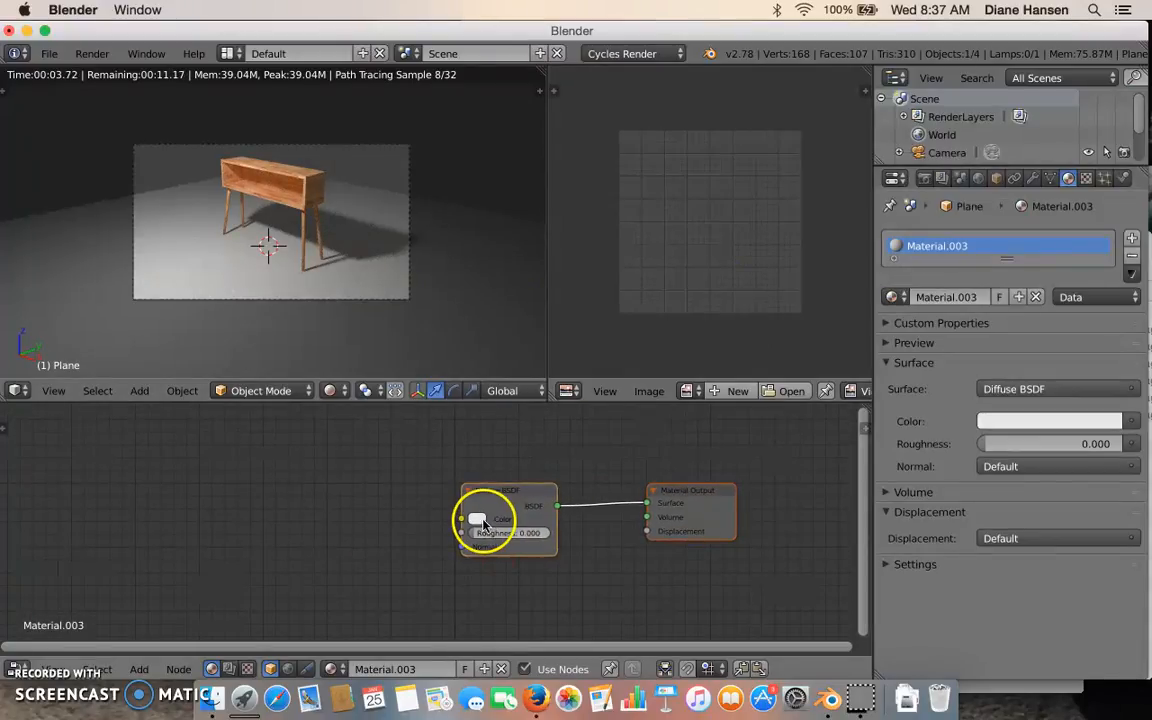
Switch to Finder and look through the Floor Red Oak and Panel Mahogany texture folders inside FreePBR.
{"action": "left_click", "coordinate": [217, 694]}
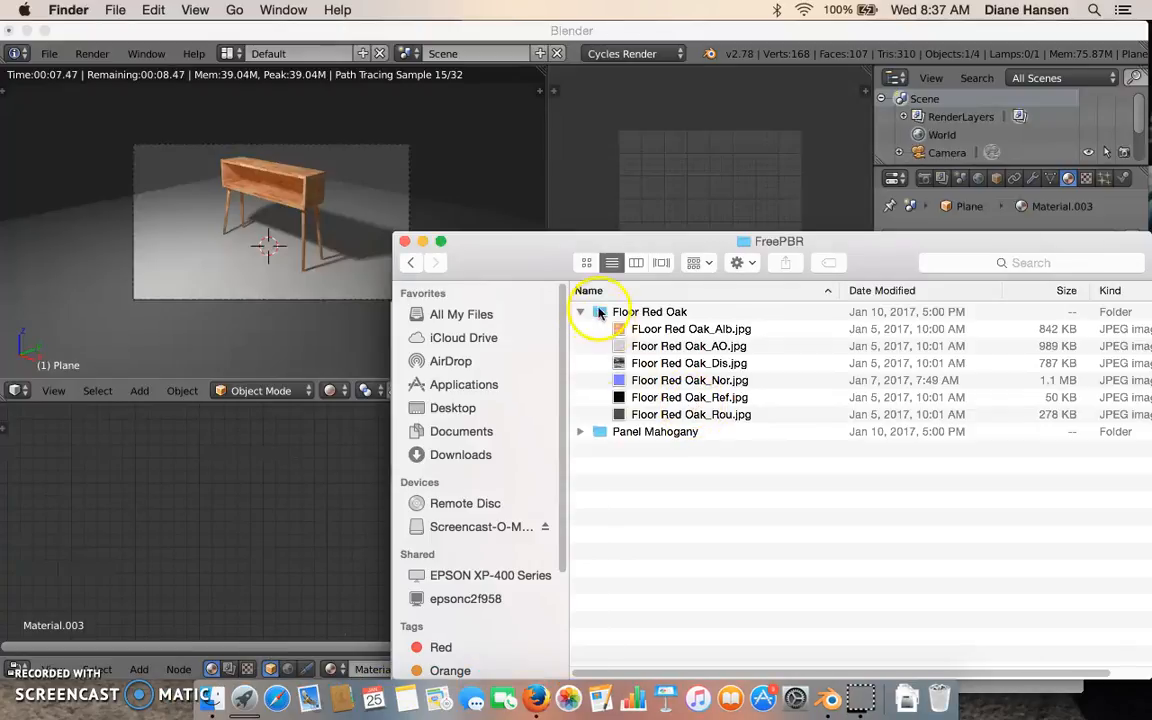
{"action": "left_click", "coordinate": [581, 311]}
{"action": "left_click", "coordinate": [594, 213]}
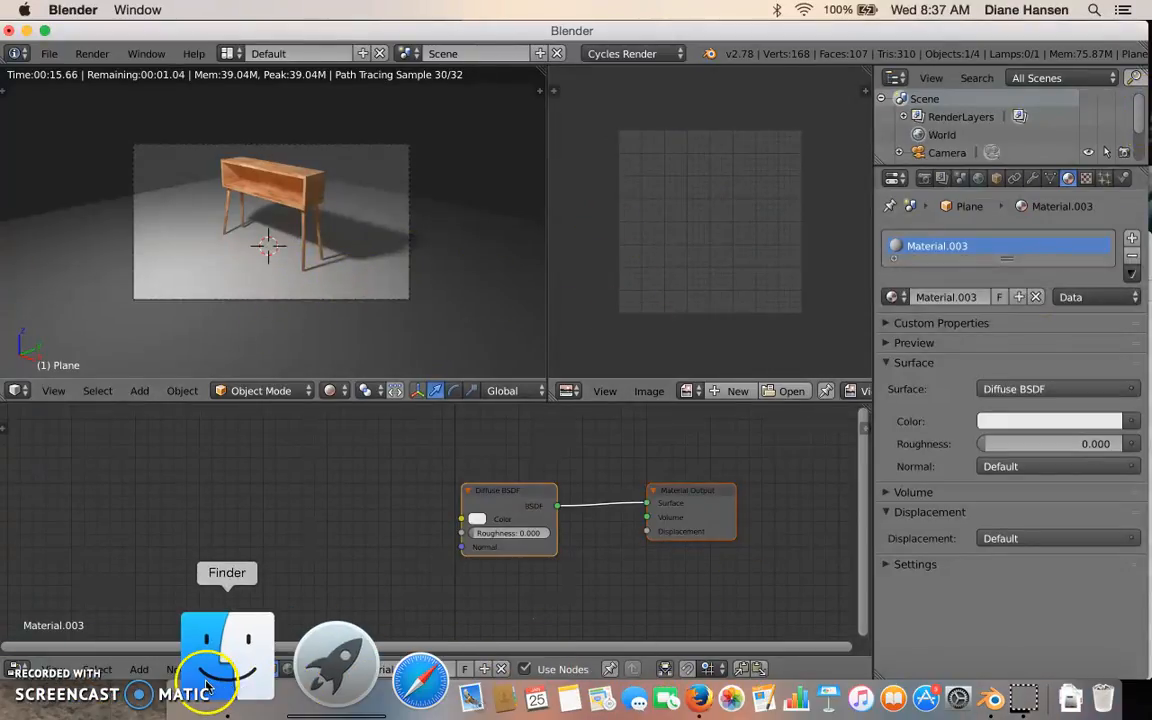
{"action": "left_click", "coordinate": [226, 668]}
{"action": "left_click", "coordinate": [580, 329]}
{"action": "left_click", "coordinate": [590, 346]}
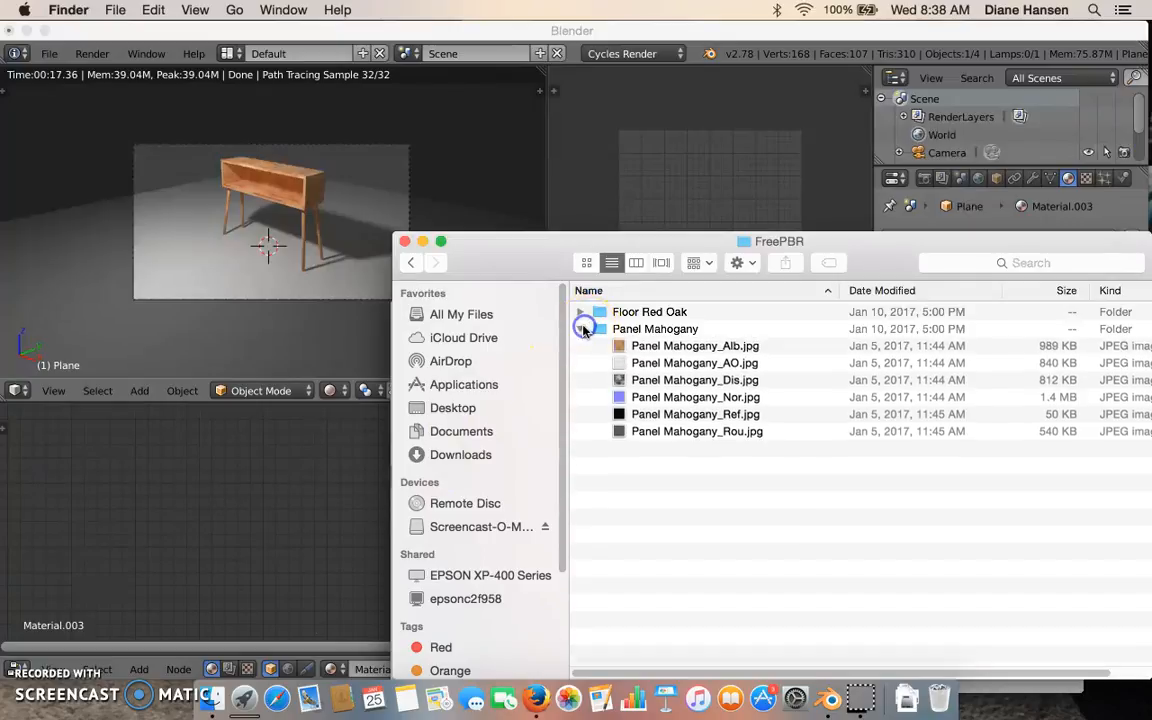
{"action": "left_click", "coordinate": [580, 329]}
Preview FLoor Red Oak_Alb.jpg and Panel Mahogany_Alb.jpg to compare the two wood colour textures.
{"action": "left_click", "coordinate": [580, 312]}
{"action": "left_click", "coordinate": [622, 329]}
{"action": "key", "text": "space"}
{"action": "key", "text": "space"}
{"action": "left_click", "coordinate": [620, 448]}
{"action": "key", "text": "space"}
{"action": "key", "text": "space"}
Bring Panel Mahogany_Alb.jpg into Blender's Node Editor as an Image Texture and link its Color output to the Diffuse BSDF Color.
{"action": "left_click", "coordinate": [622, 450]}
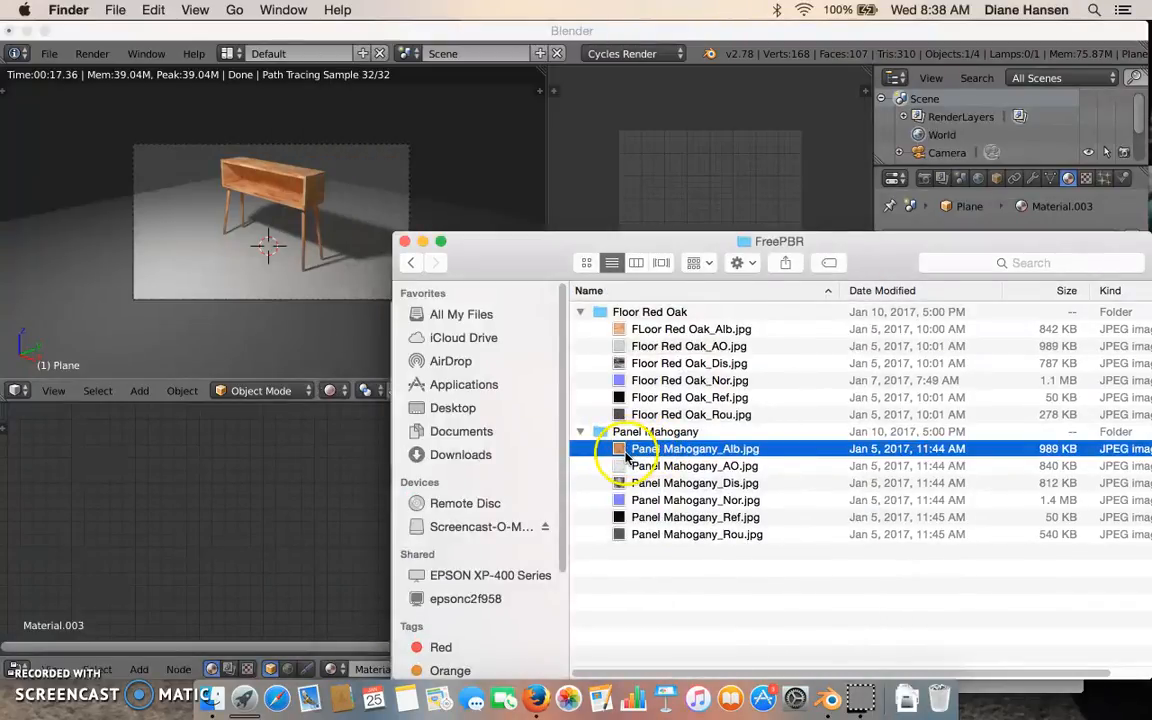
{"action": "left_click_drag", "start_coordinate": [620, 448], "coordinate": [260, 536]}
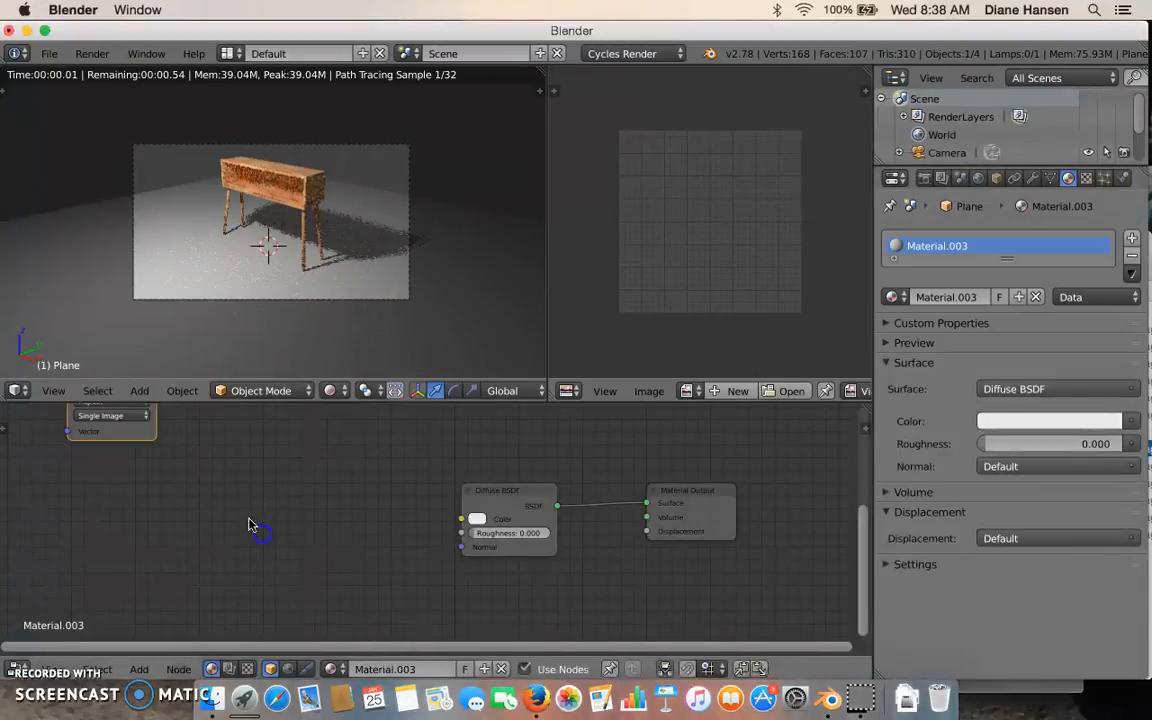
{"action": "left_click_drag", "start_coordinate": [134, 437], "coordinate": [333, 578]}
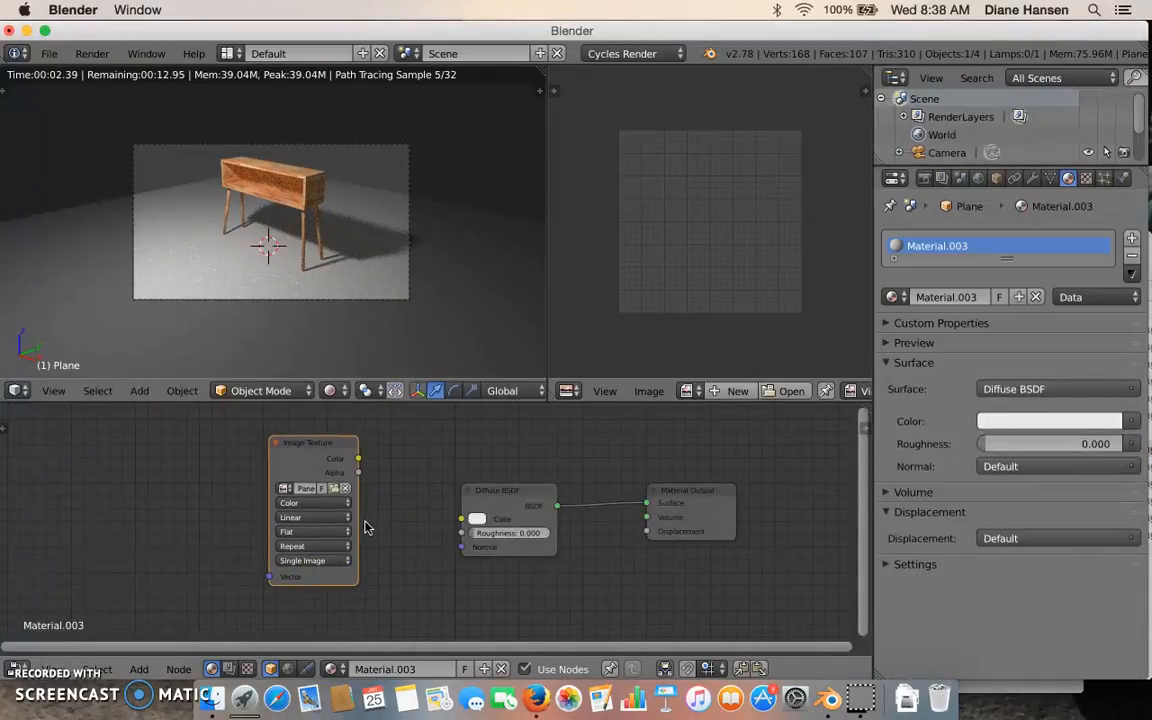
{"action": "left_click_drag", "start_coordinate": [359, 459], "coordinate": [385, 466]}
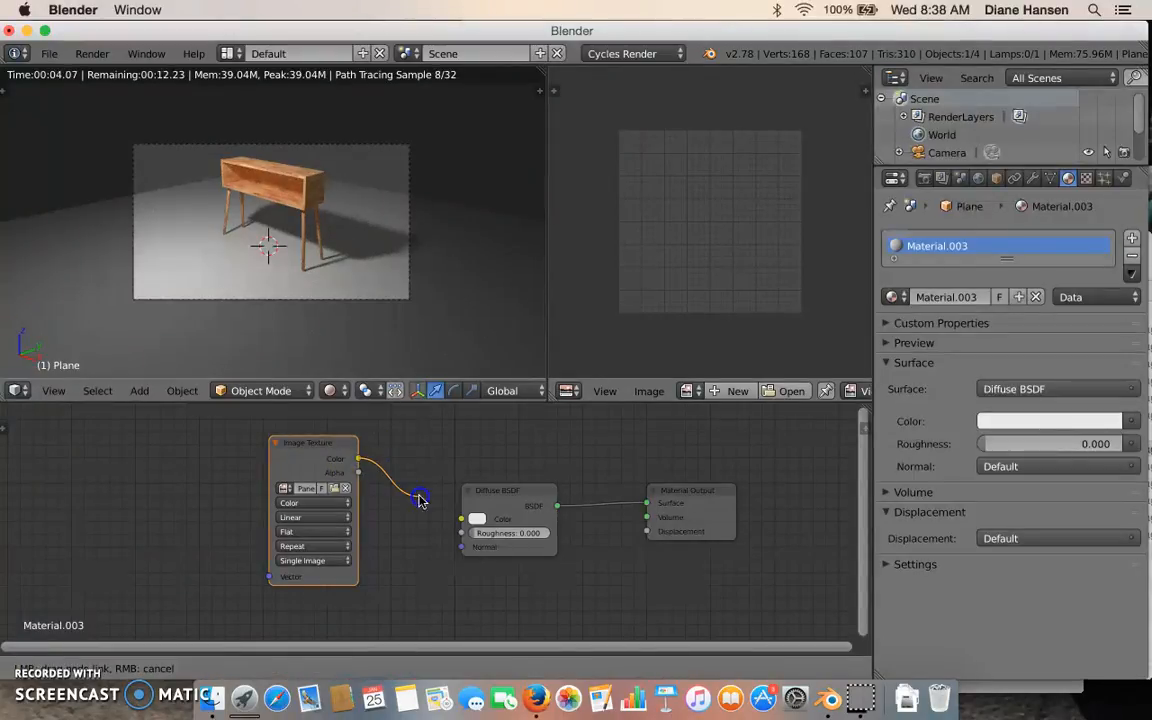
{"action": "left_click_drag", "start_coordinate": [447, 515], "coordinate": [461, 519]}
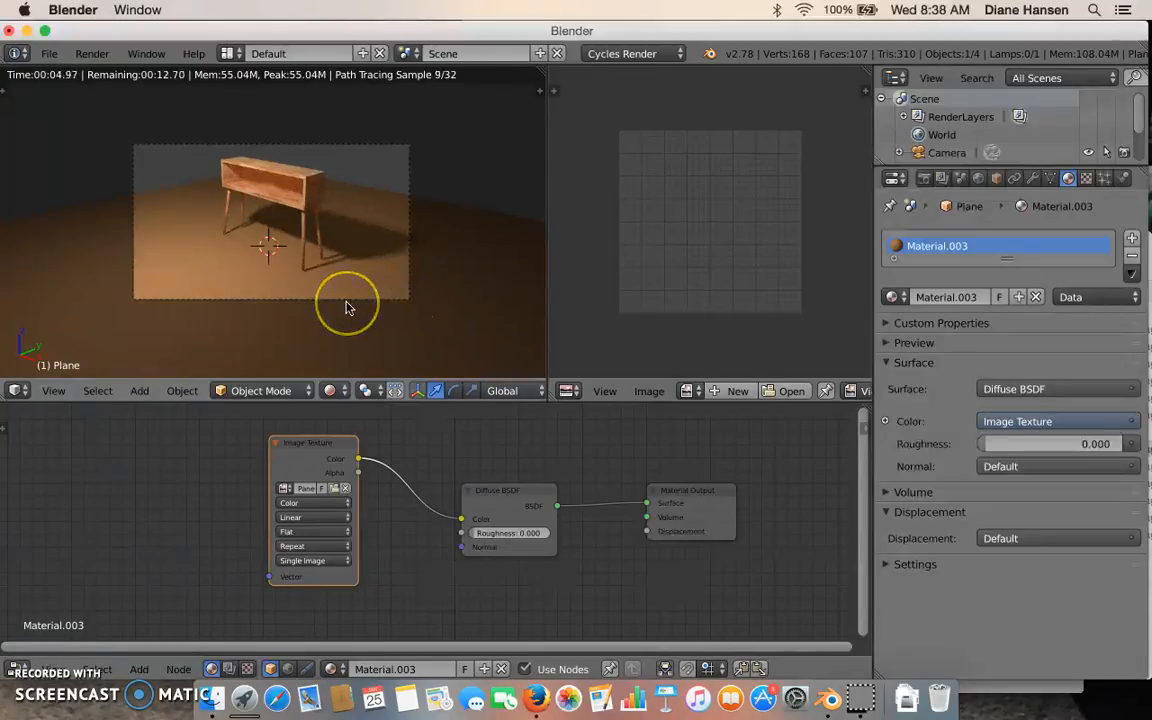
Nudge the floor plane slightly along Z in solid shading and make the 3D and UV areas taller than the Node Editor.
{"action": "key", "text": "shift+z"}
{"action": "scroll", "coordinate": [364, 305], "scroll_direction": "down", "scroll_amount": 1}
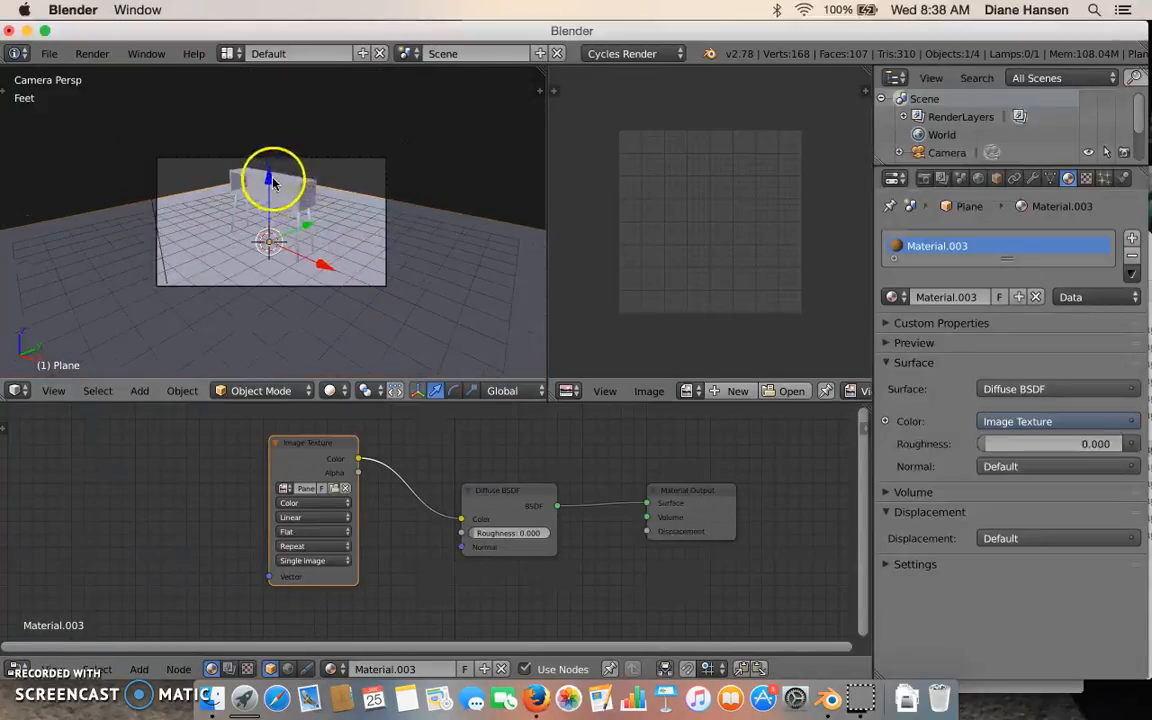
{"action": "left_click_drag", "start_coordinate": [272, 180], "coordinate": [269, 180]}
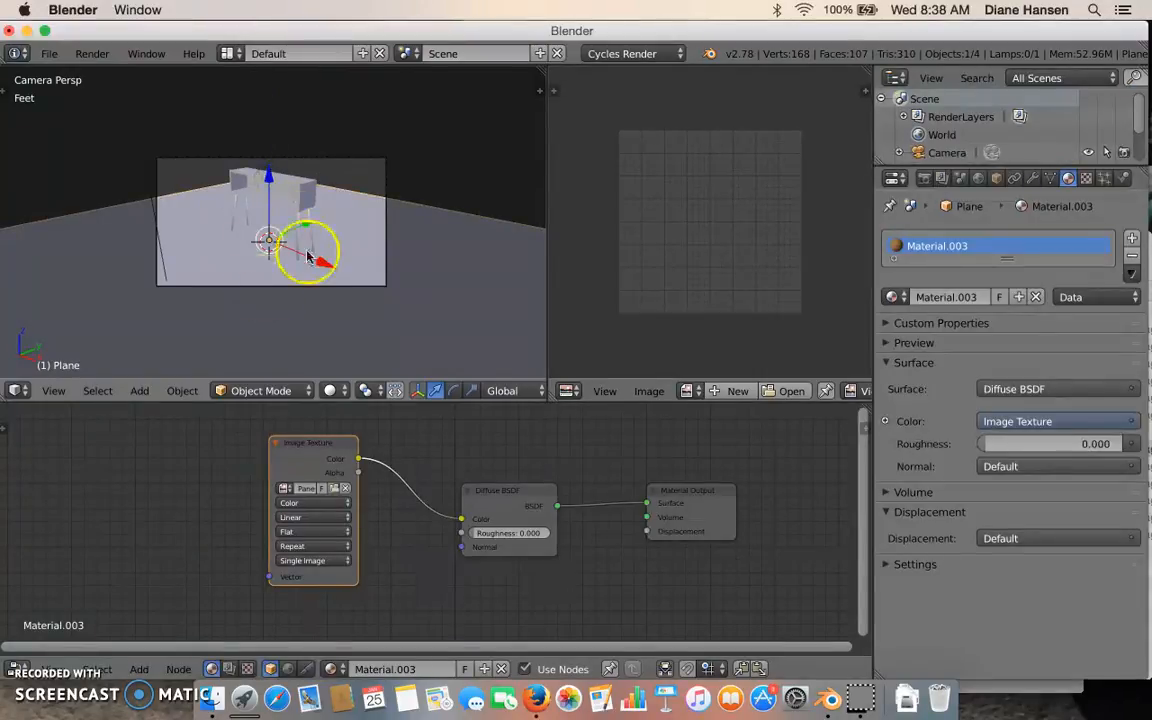
{"action": "scroll", "coordinate": [365, 281], "scroll_direction": "up", "scroll_amount": 2}
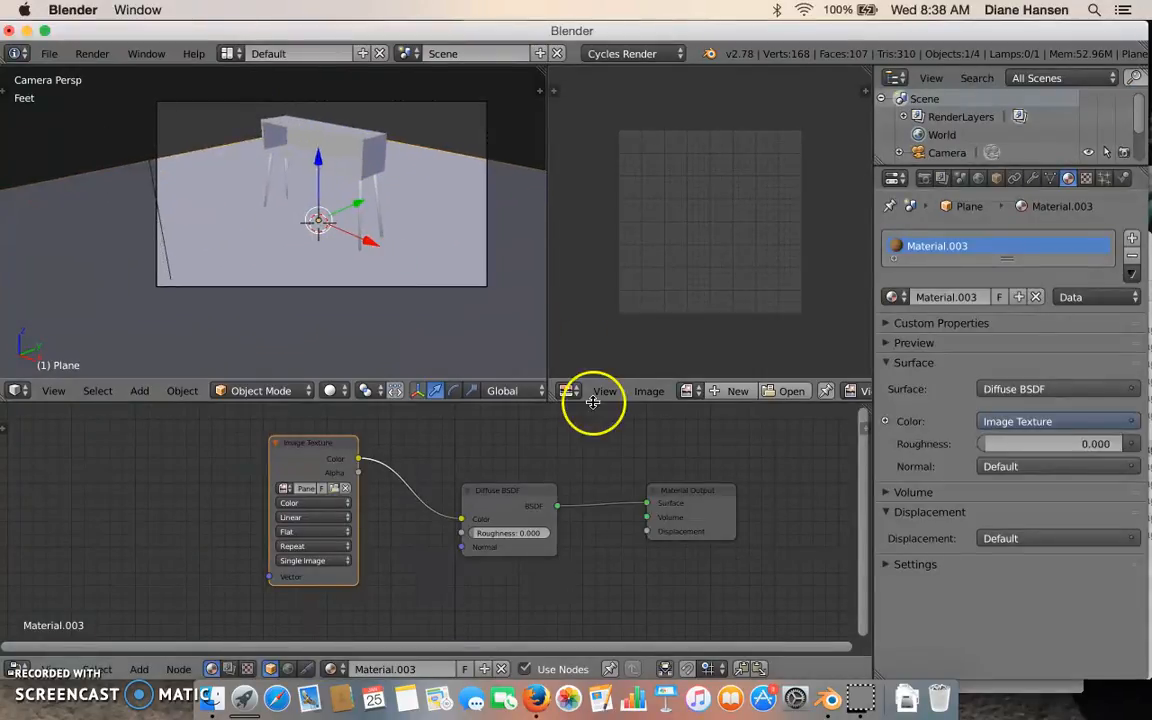
{"action": "left_click_drag", "start_coordinate": [553, 402], "coordinate": [558, 446]}
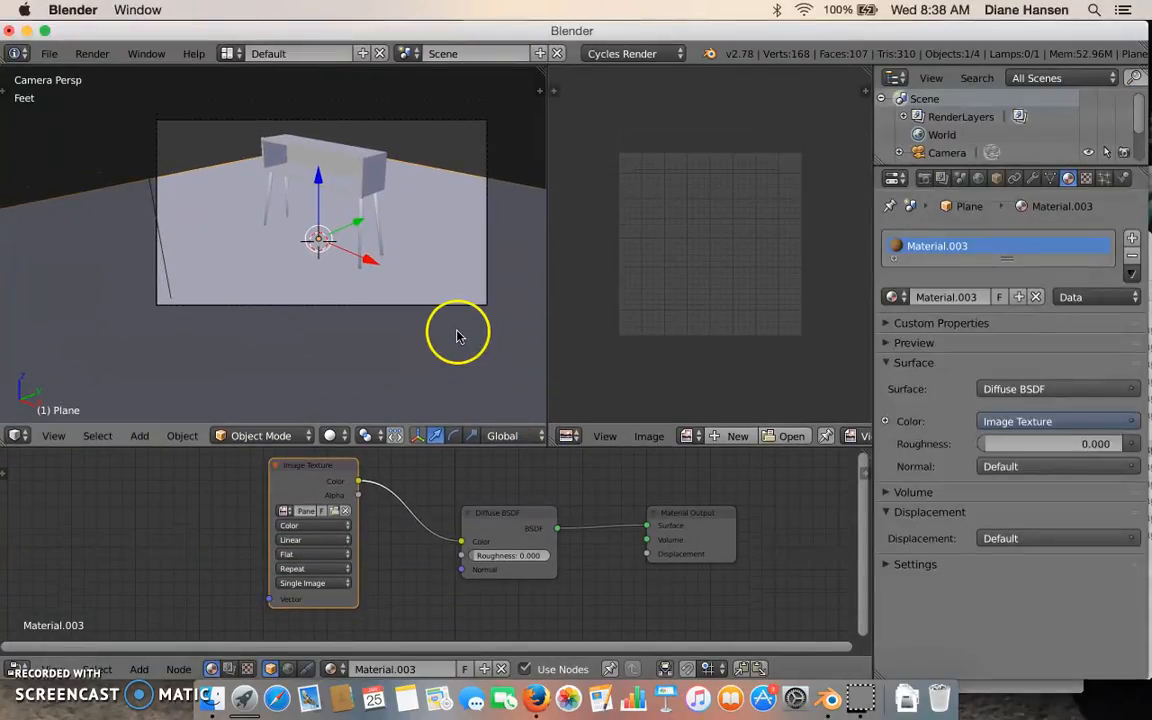
Unwrap the whole floor plane in Edit Mode so that its UVs fill the square texture space.
{"action": "key", "text": "Tab"}
{"action": "scroll", "coordinate": [451, 310], "scroll_direction": "down", "scroll_amount": 3}
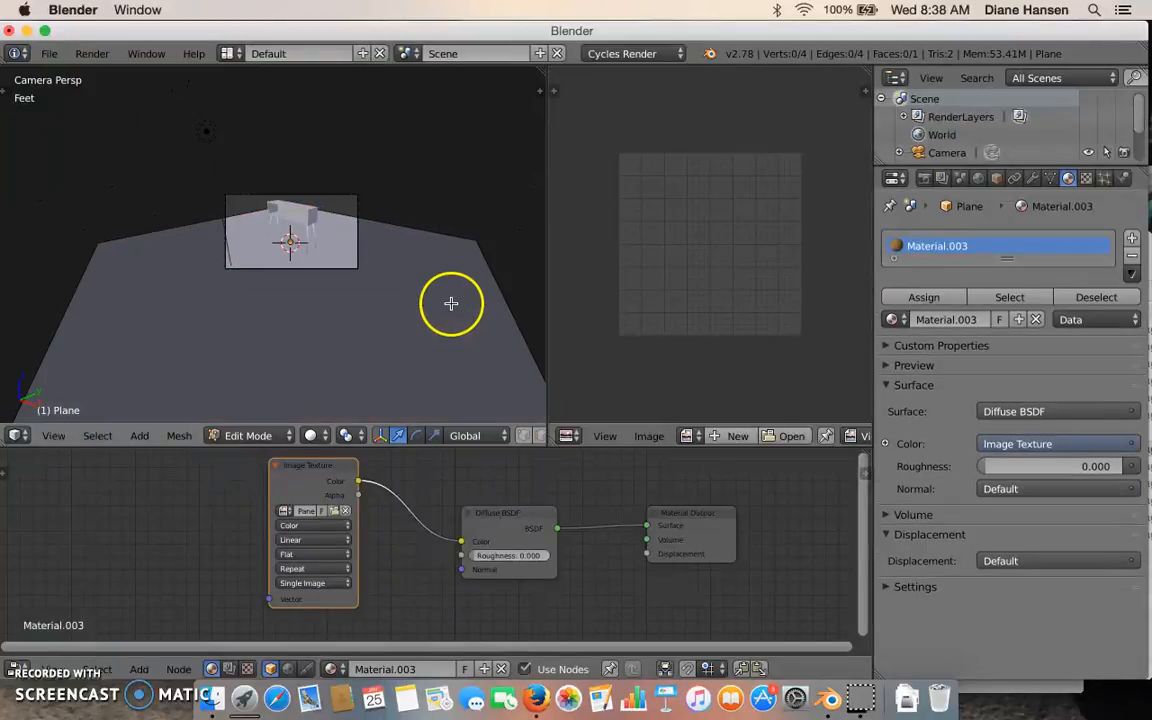
{"action": "key", "text": "a"}
{"action": "mouse_move", "coordinate": [451, 303]}
{"action": "middle_mouse_down"}
{"action": "mouse_move", "coordinate": [440, 289]}
{"action": "mouse_move", "coordinate": [442, 314]}
{"action": "mouse_move", "coordinate": [441, 293]}
{"action": "middle_mouse_up"}
{"action": "scroll", "coordinate": [442, 314], "scroll_direction": "down", "scroll_amount": 3}
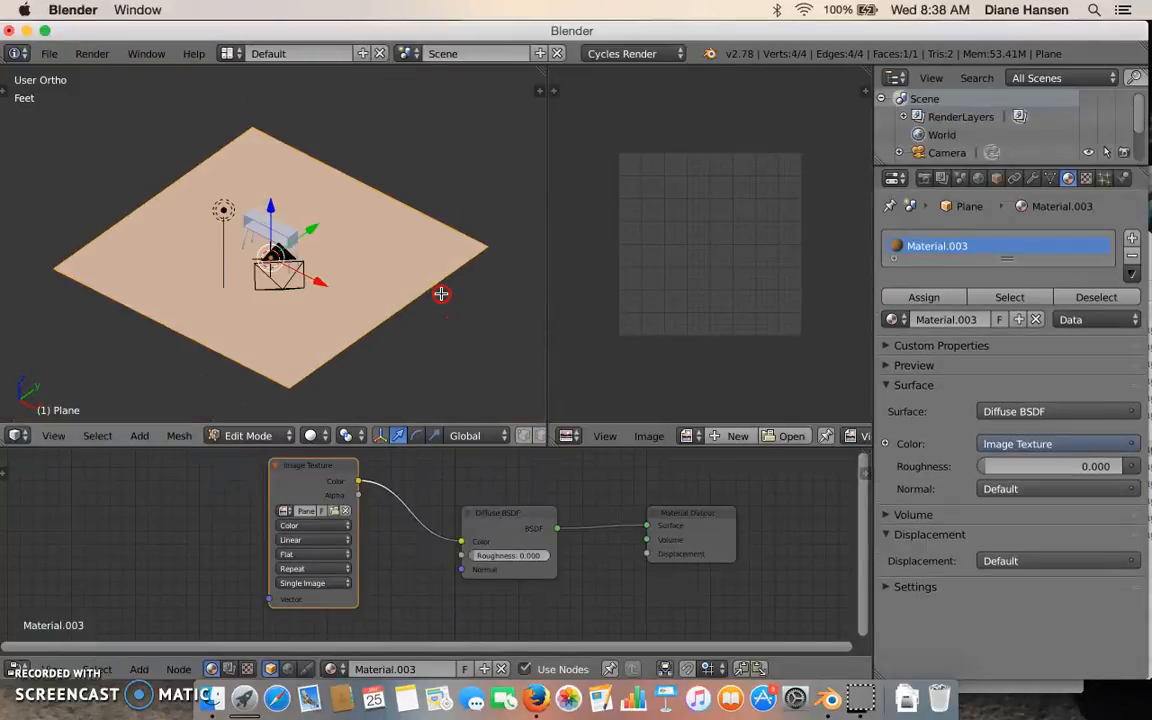
{"action": "scroll", "coordinate": [441, 293], "scroll_direction": "up", "scroll_amount": 3}
{"action": "key", "text": "u"}
{"action": "left_click", "coordinate": [426, 311]}
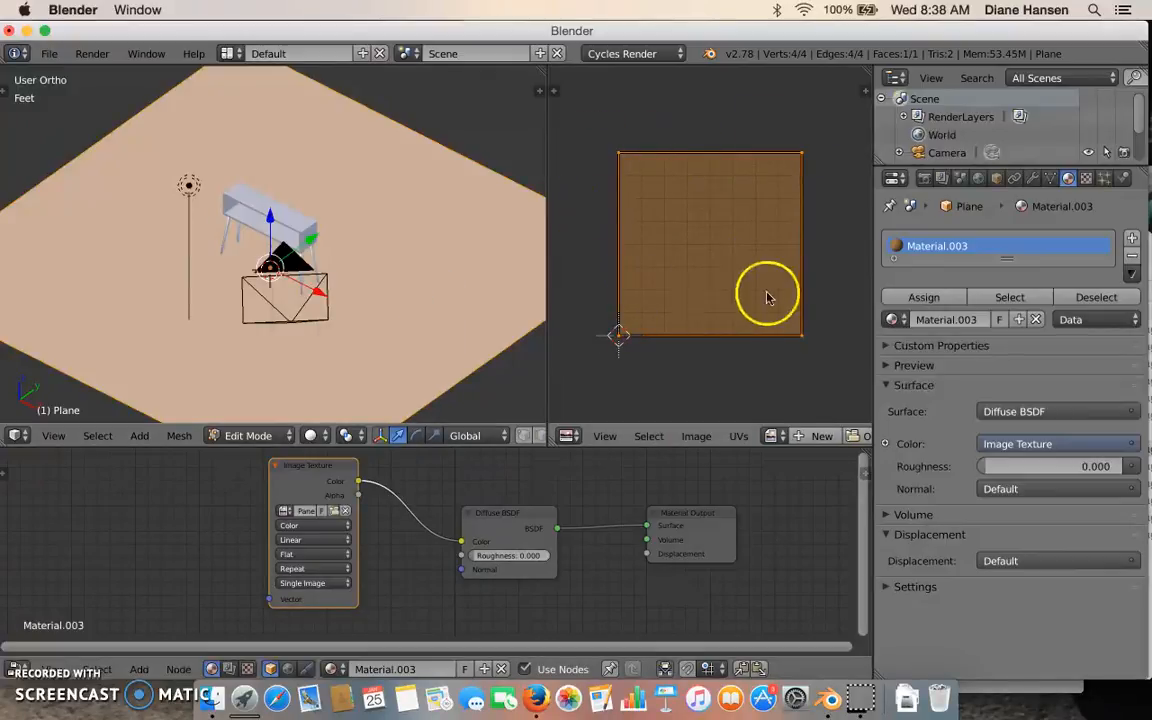
Display Panel Mahogany_Alb.jpg behind the floor's UVs, fitted to the editor, and preview the textured floor in rendered shading.
{"action": "left_click", "coordinate": [772, 435]}
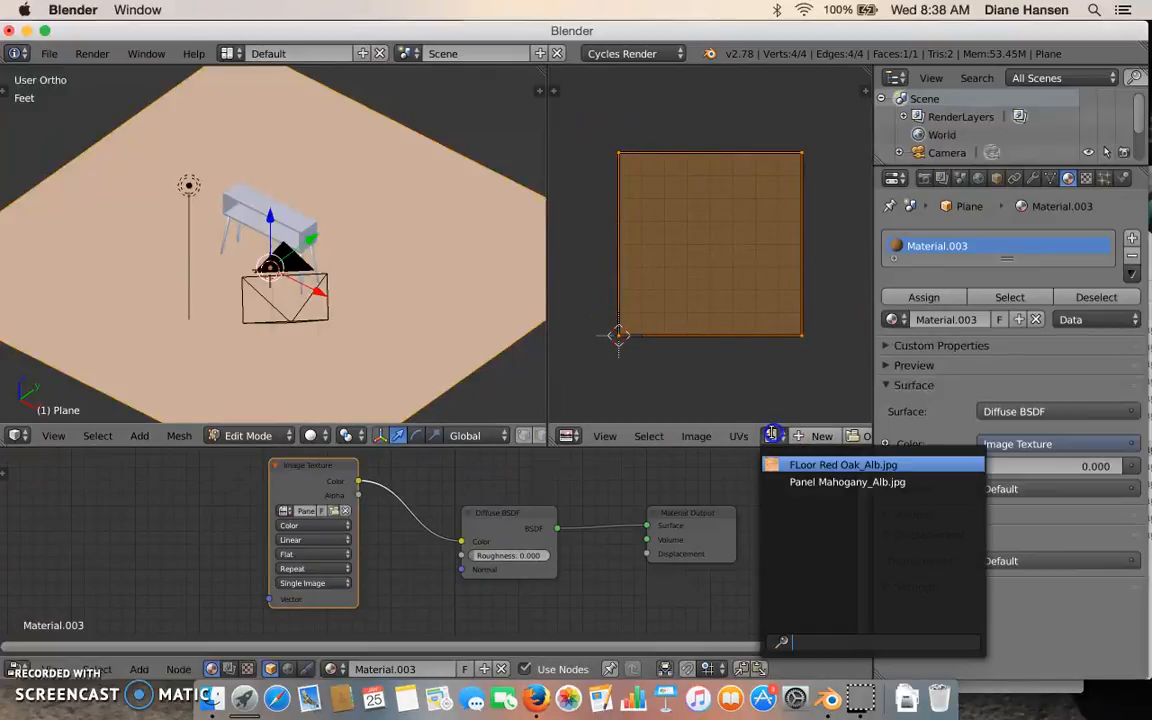
{"action": "left_click", "coordinate": [780, 482]}
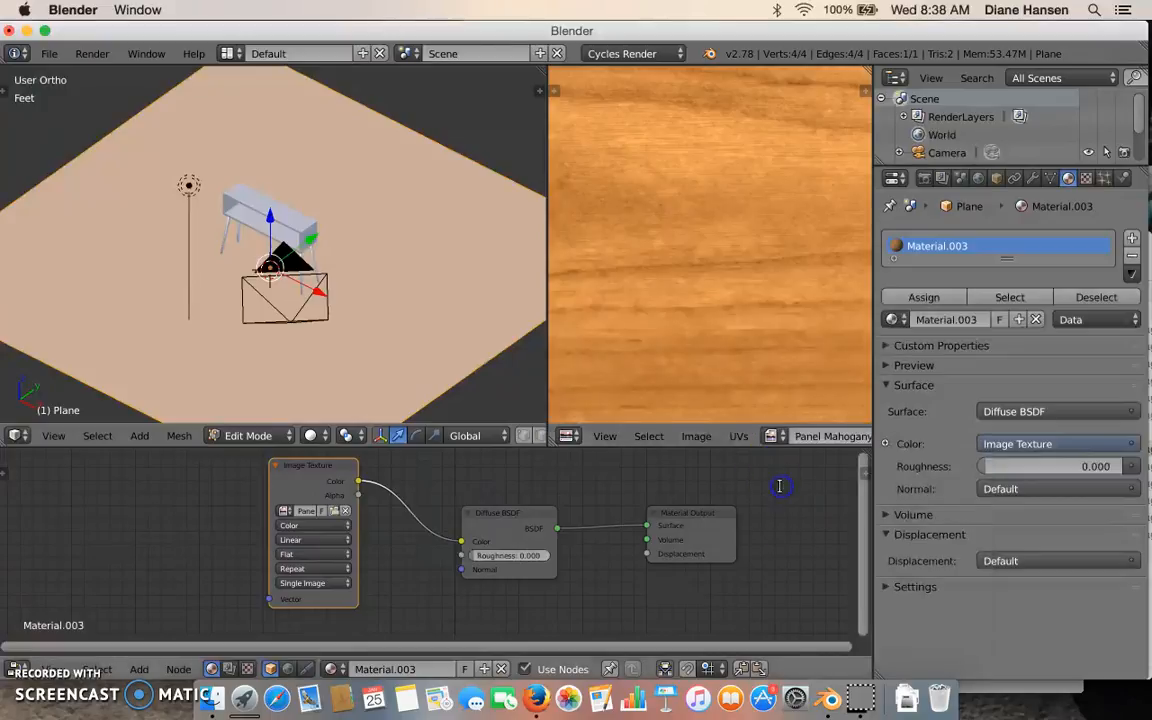
{"action": "scroll", "coordinate": [755, 383], "scroll_direction": "down", "scroll_amount": 4}
{"action": "key", "text": "Home"}
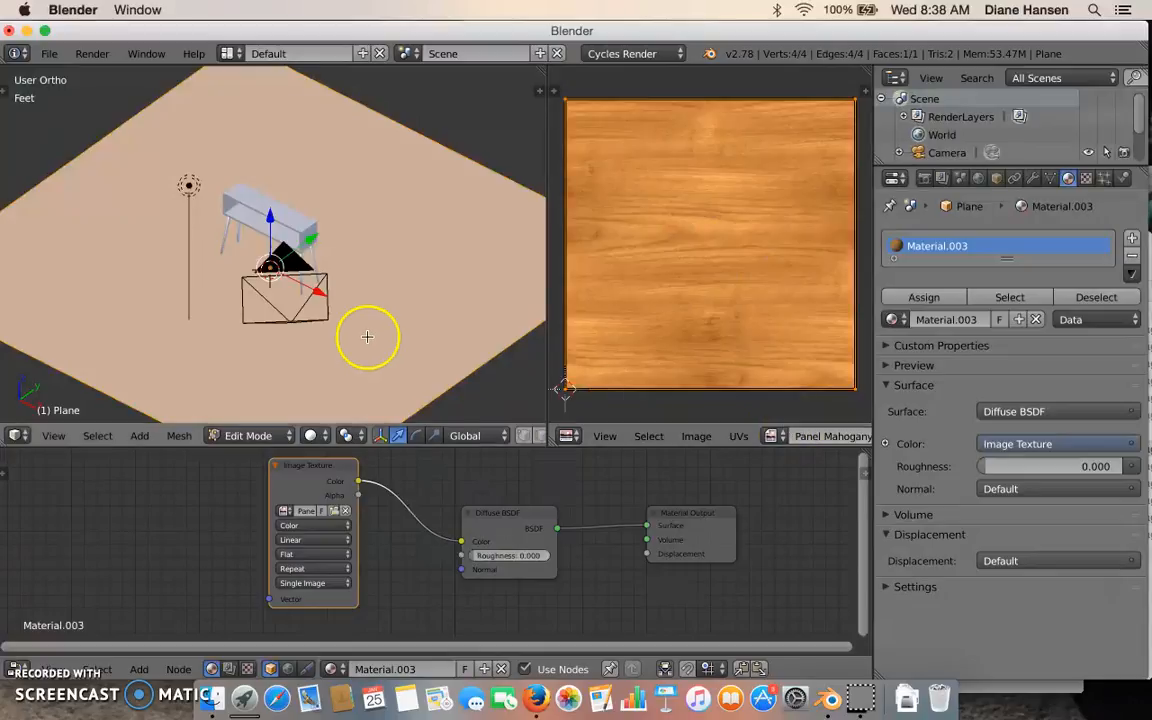
{"action": "key", "text": "shift+z"}
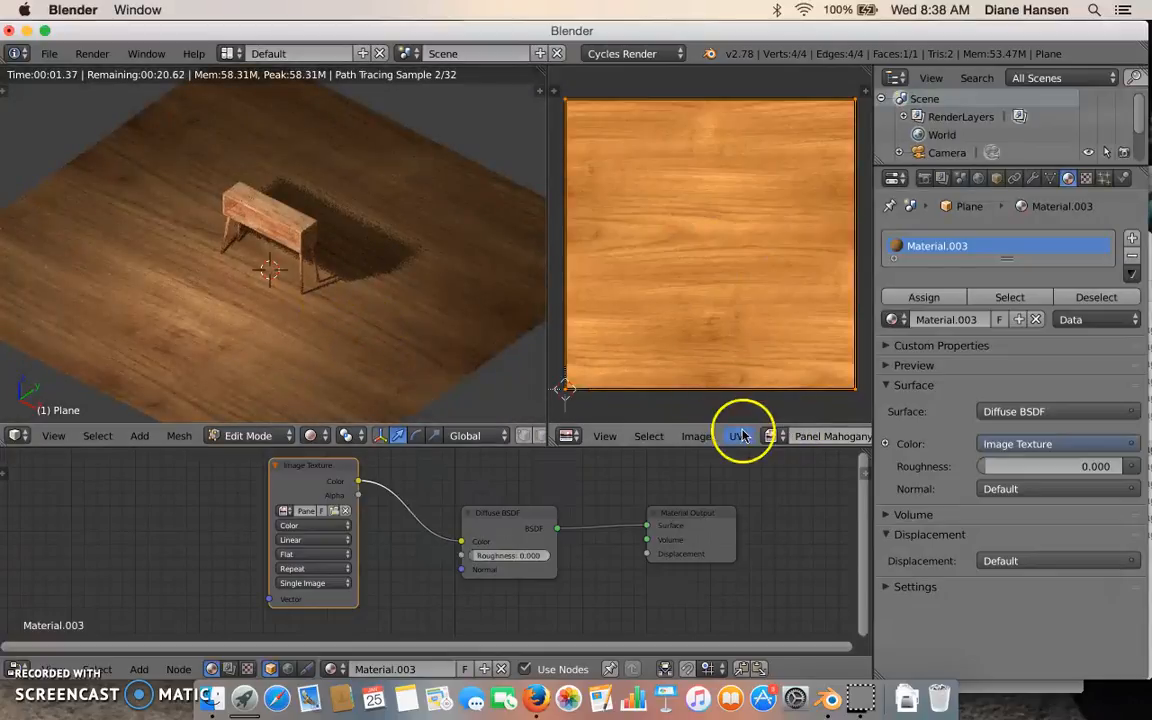
Display FLoor Red Oak_Alb.jpg behind the floor's UVs instead.
{"action": "left_click", "coordinate": [771, 436]}
{"action": "left_click", "coordinate": [808, 465]}
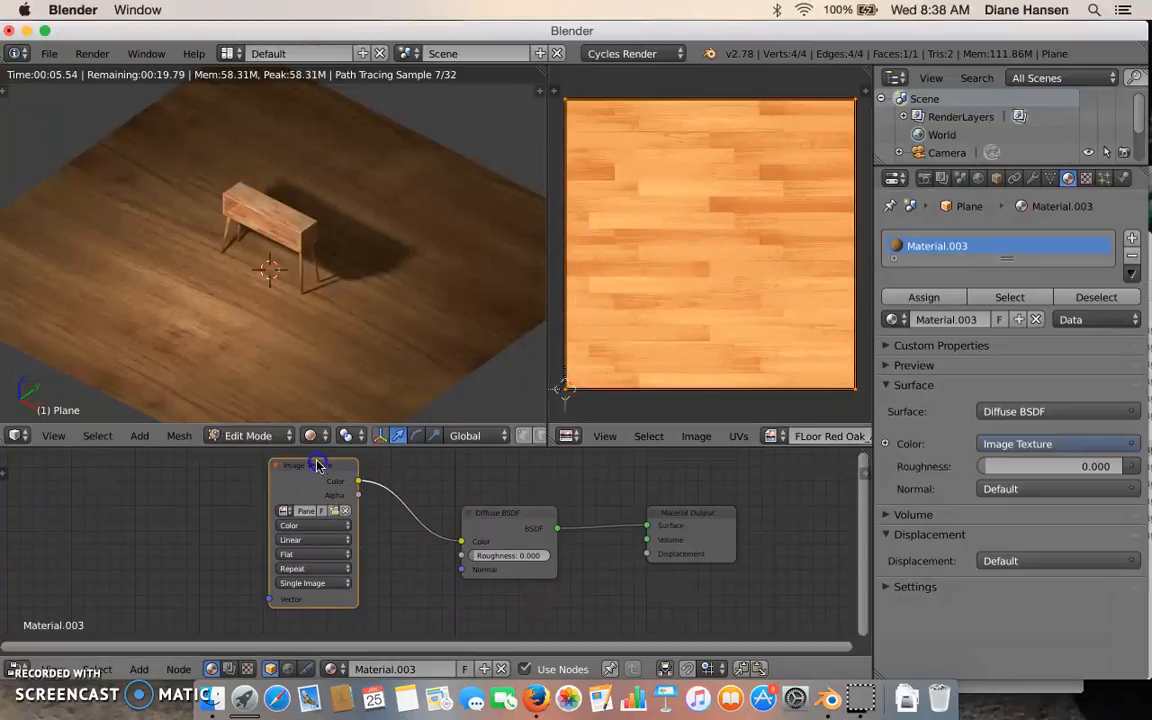
Move and widen the Image Texture node to reveal its file name, and show the matching Panel Mahogany_Alb.jpg behind the UVs.
{"action": "left_click_drag", "start_coordinate": [311, 465], "coordinate": [272, 470]}
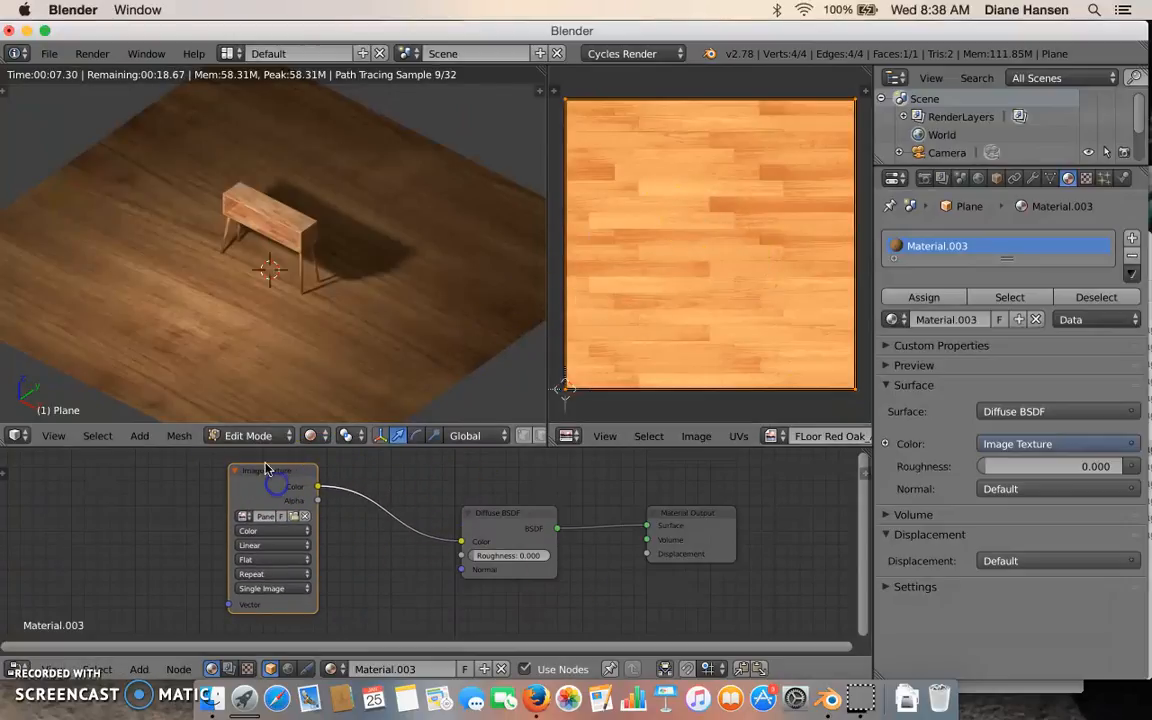
{"action": "left_click_drag", "start_coordinate": [229, 487], "coordinate": [161, 488]}
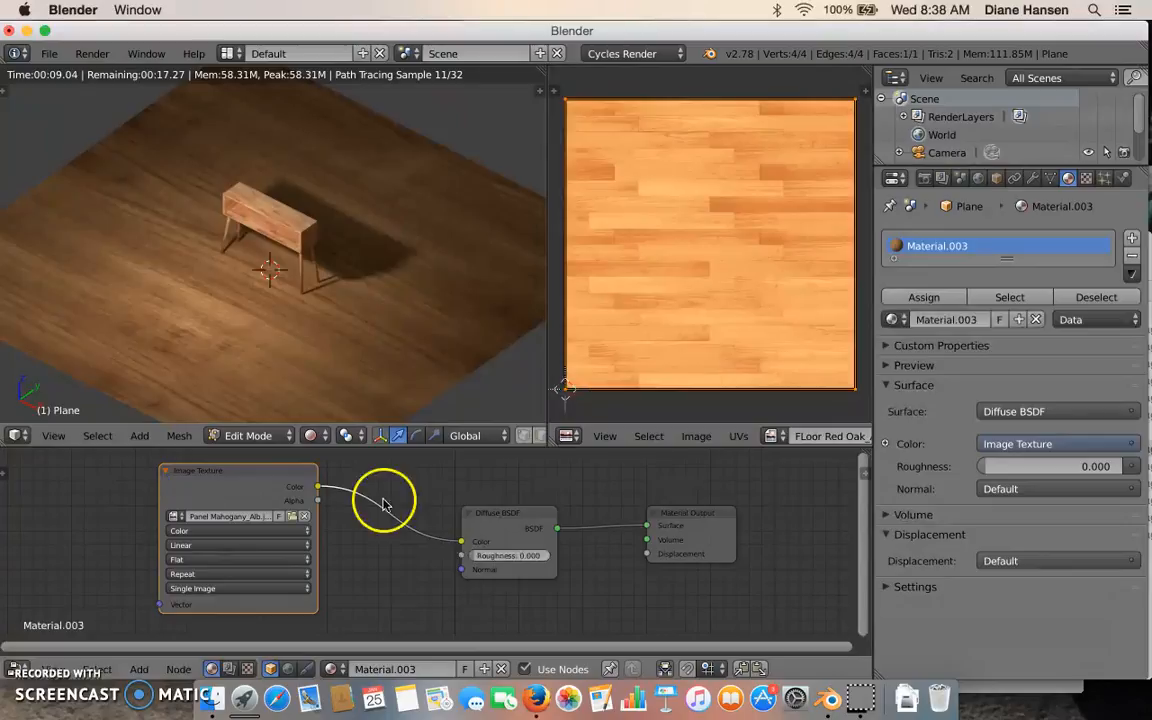
{"action": "left_click", "coordinate": [771, 436]}
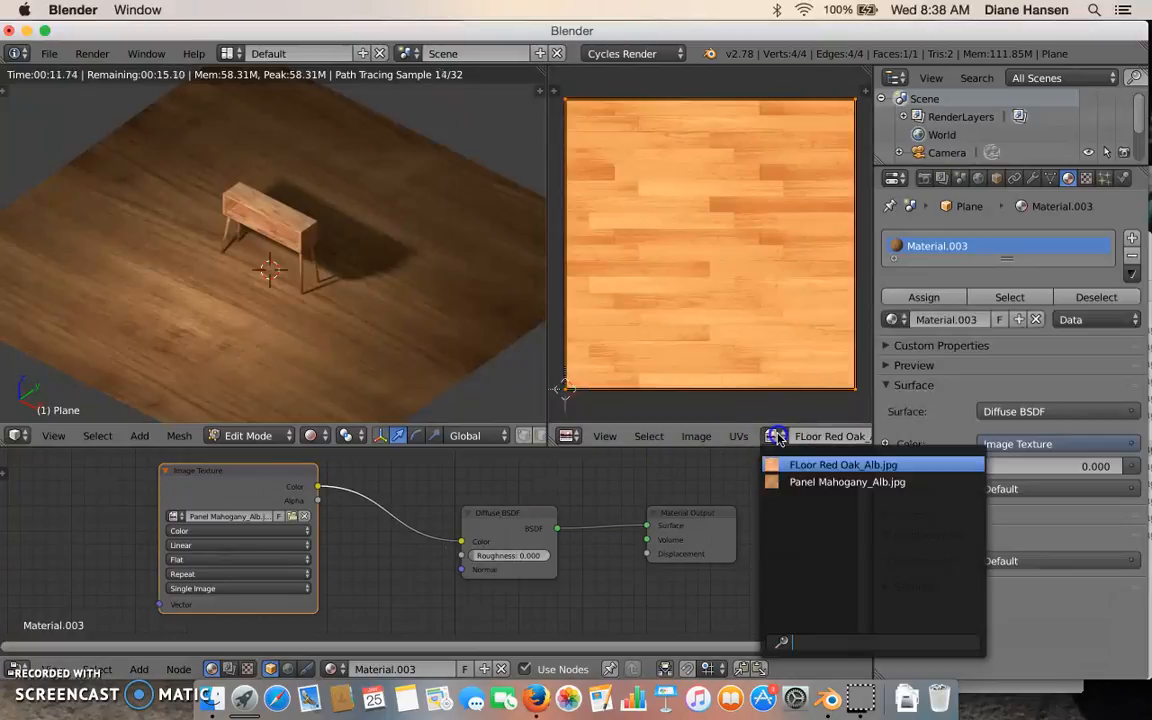
{"action": "left_click", "coordinate": [780, 482]}
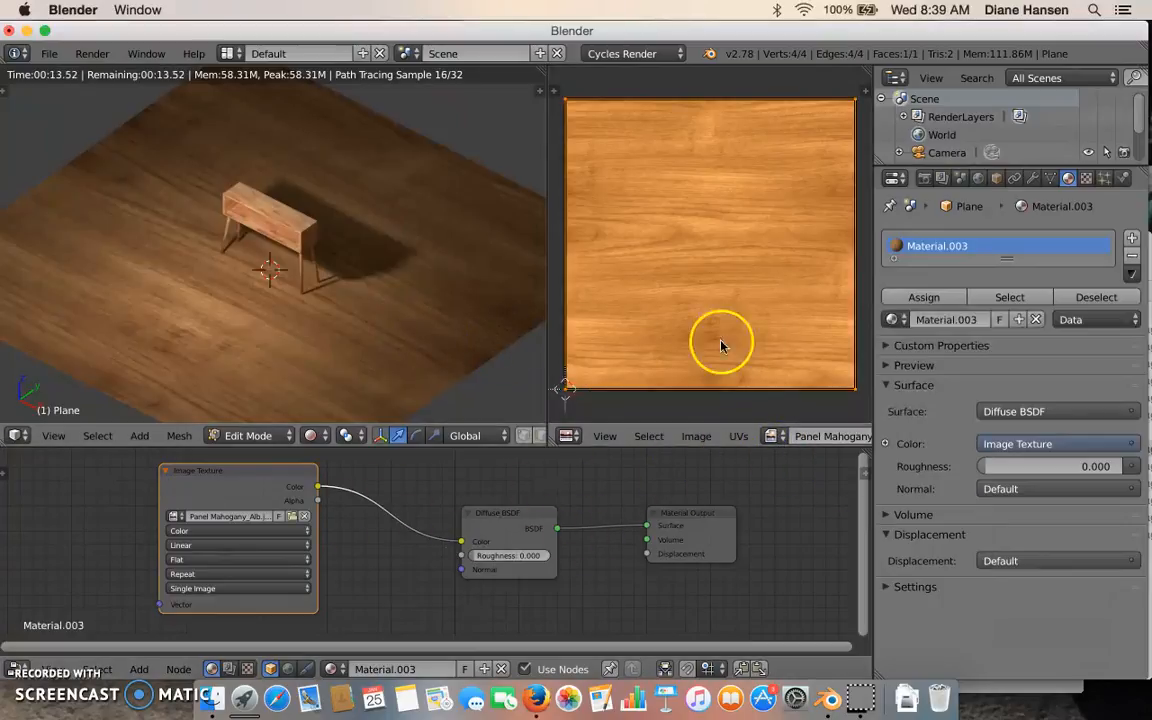
Scale the floor's UVs up well beyond the image for a finer wood grain, and rotate them about a quarter turn.
{"action": "scroll", "coordinate": [802, 355], "scroll_direction": "down", "scroll_amount": 2}
{"action": "key", "text": "s"}
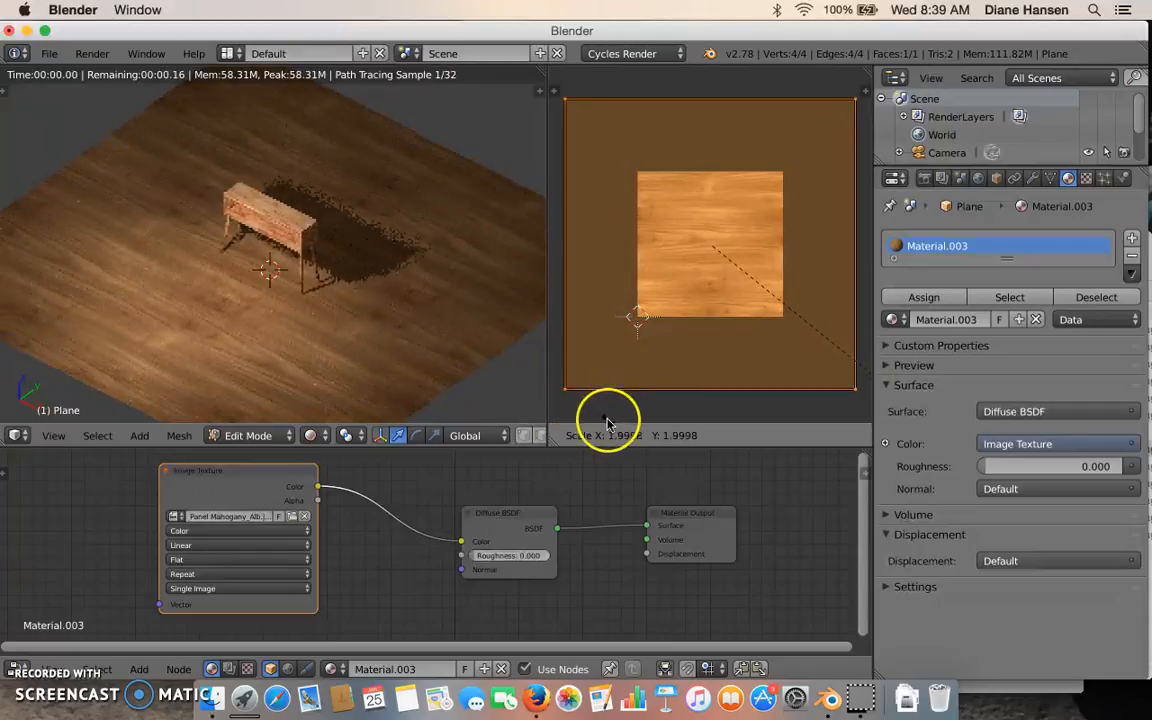
{"action": "left_click", "coordinate": [848, 208]}
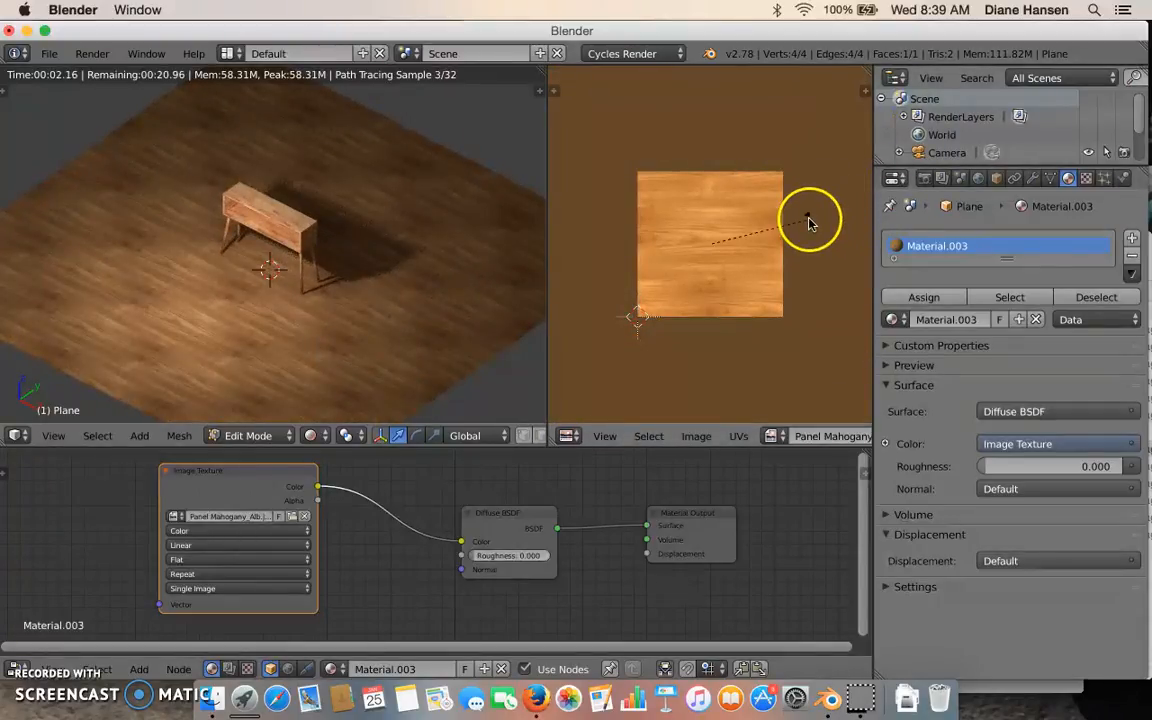
{"action": "key", "text": "r"}
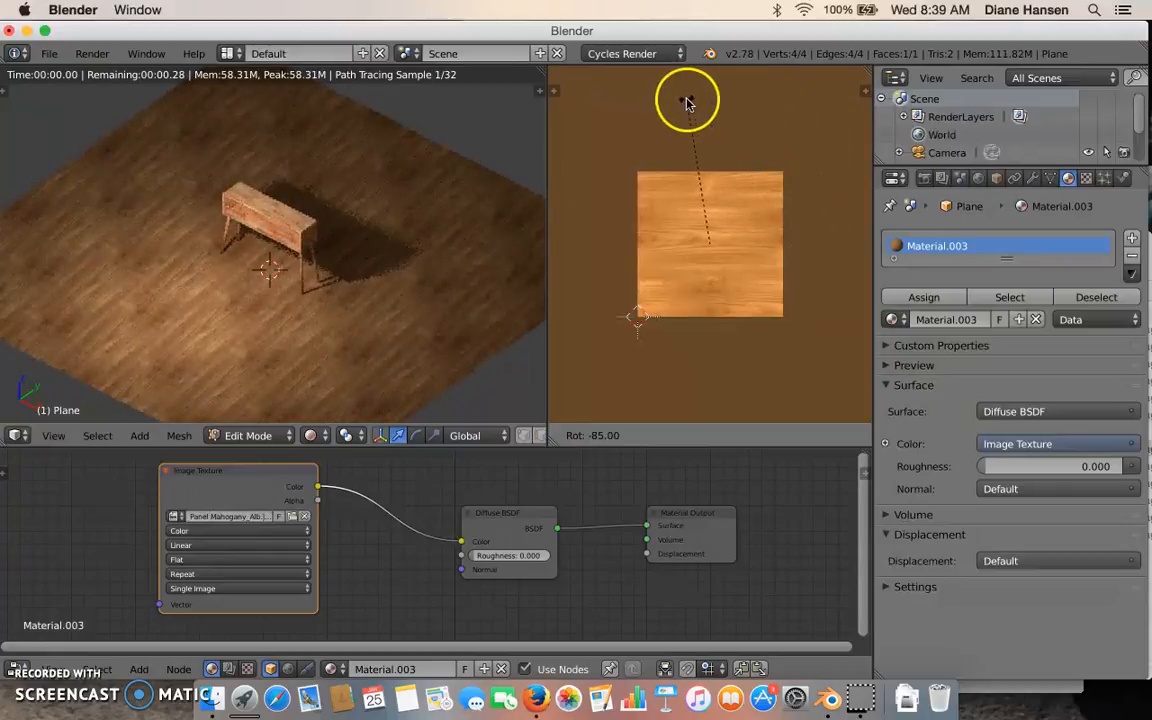
{"action": "left_click", "coordinate": [676, 102]}
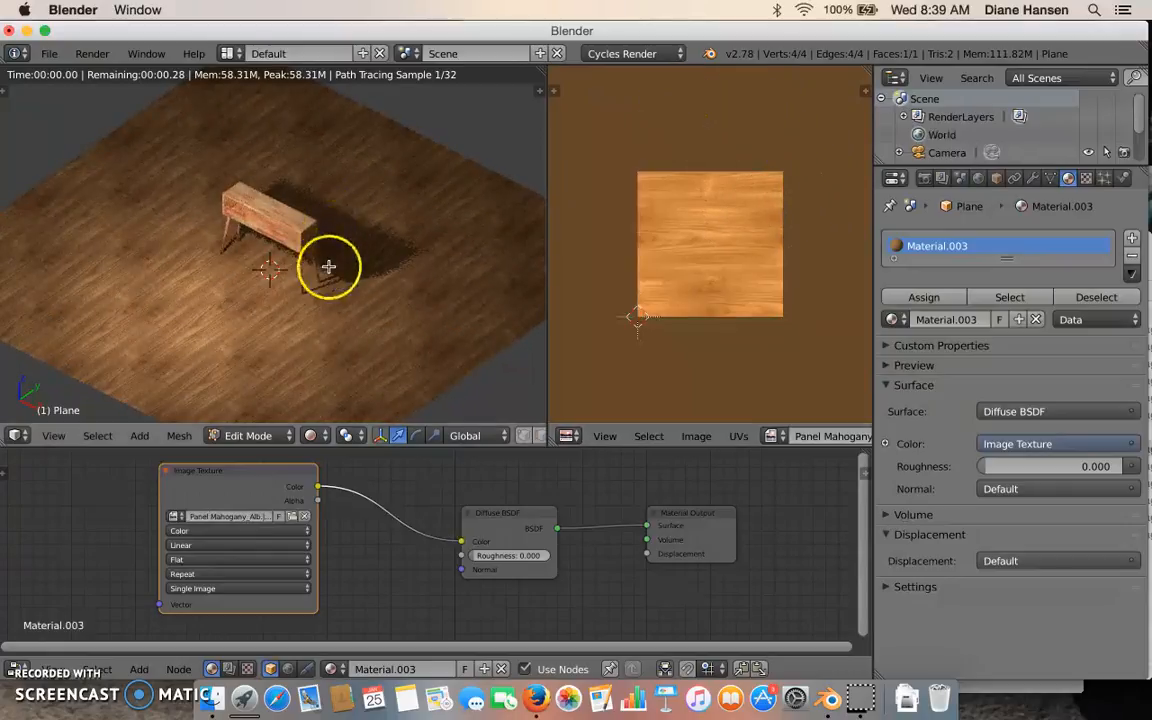
{"action": "key", "text": "KP_0"}
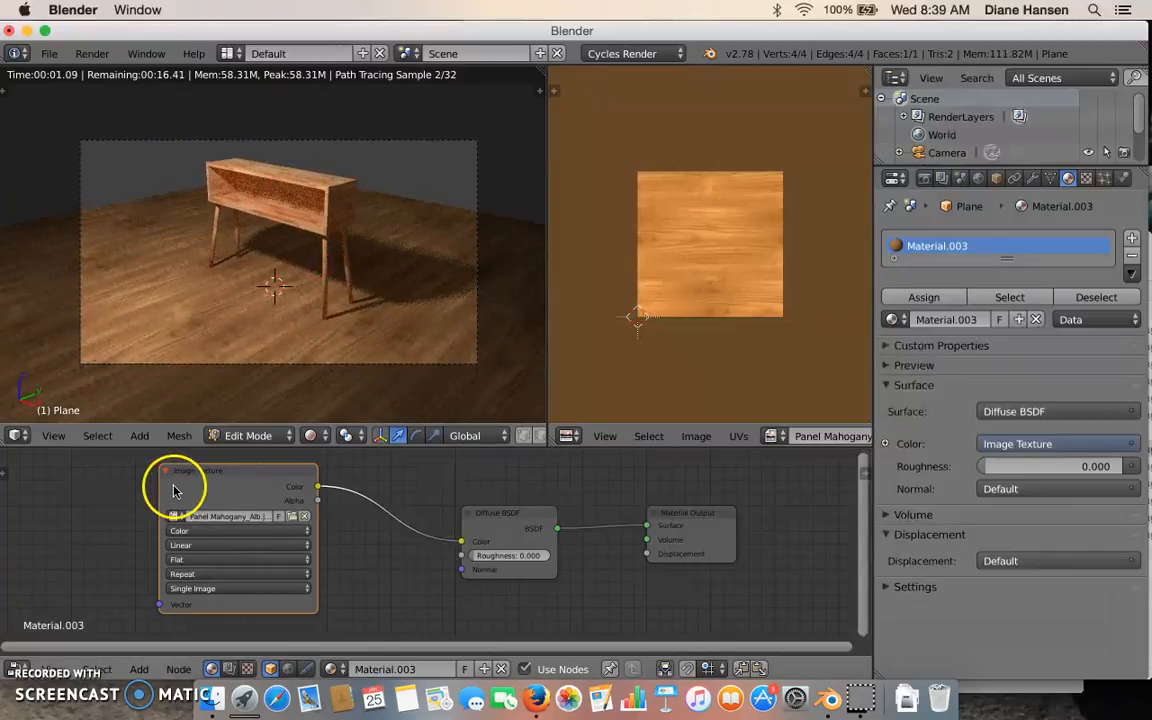
Narrow the floor's Image Texture node, move it farther from the Diffuse BSDF node, and enlarge the node editor.
{"action": "left_click_drag", "start_coordinate": [159, 487], "coordinate": [208, 487]}
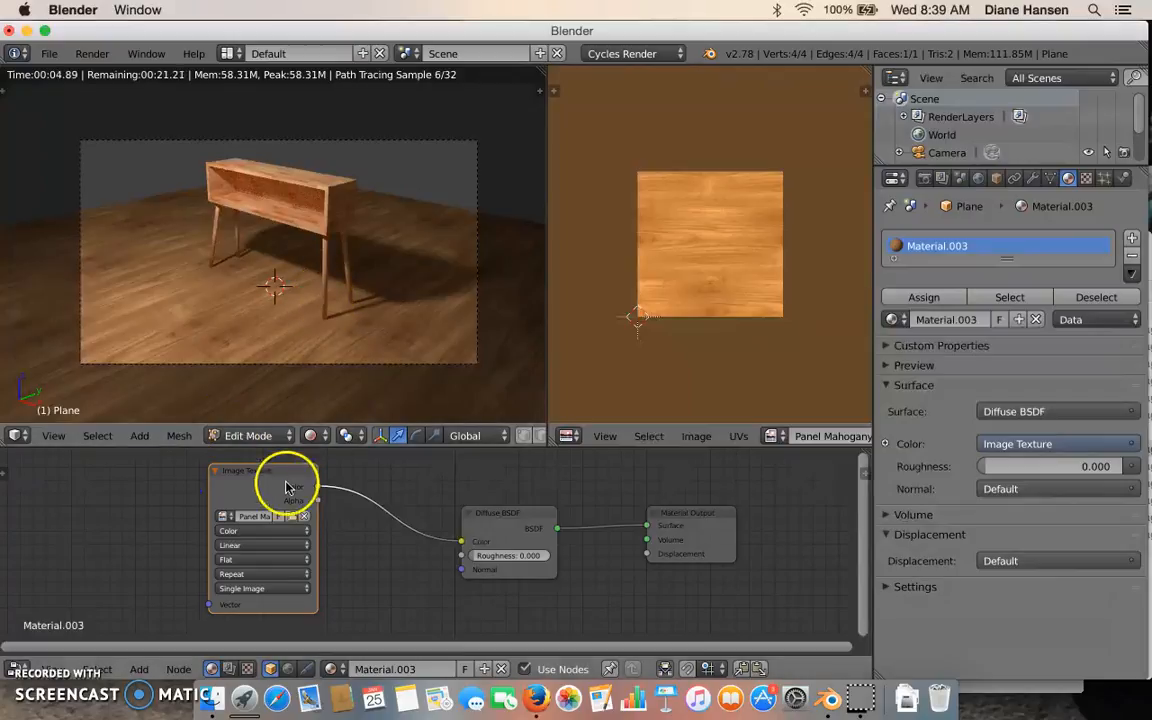
{"action": "left_click_drag", "start_coordinate": [288, 480], "coordinate": [202, 464]}
{"action": "left_click_drag", "start_coordinate": [350, 450], "coordinate": [350, 405]}
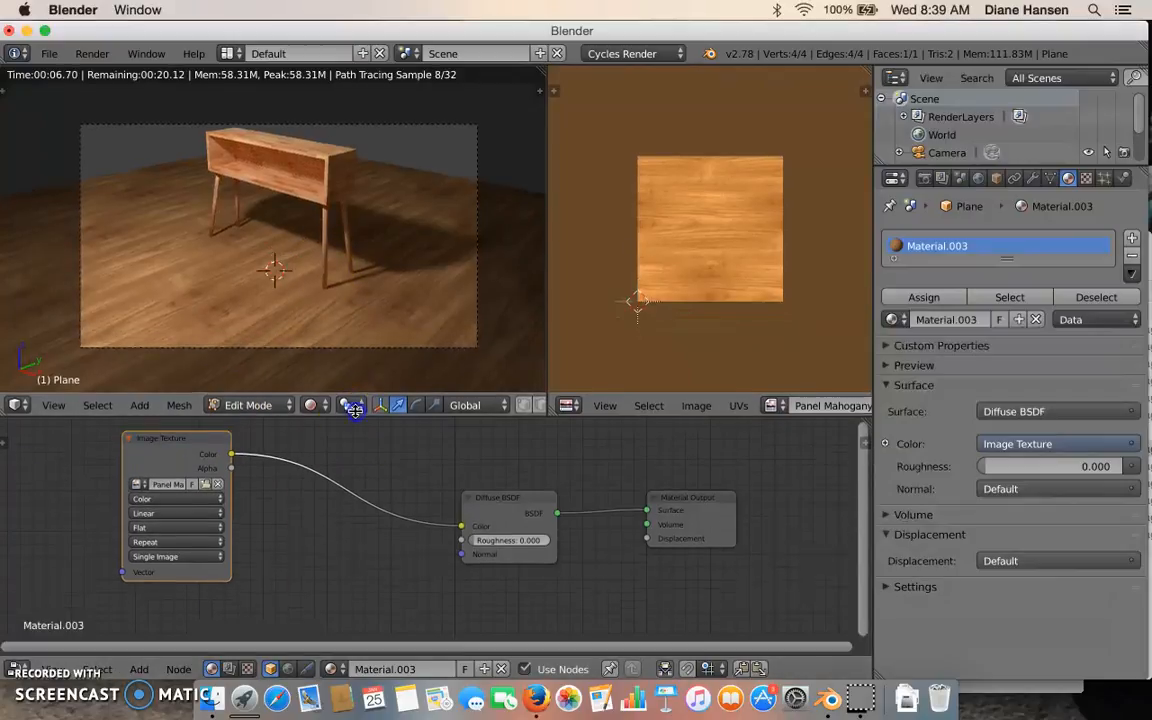
Join the UV editor into the 3D view so the camera view spans the full width, and leave rendered shading.
{"action": "right_click", "coordinate": [548, 352]}
{"action": "left_click", "coordinate": [548, 352]}
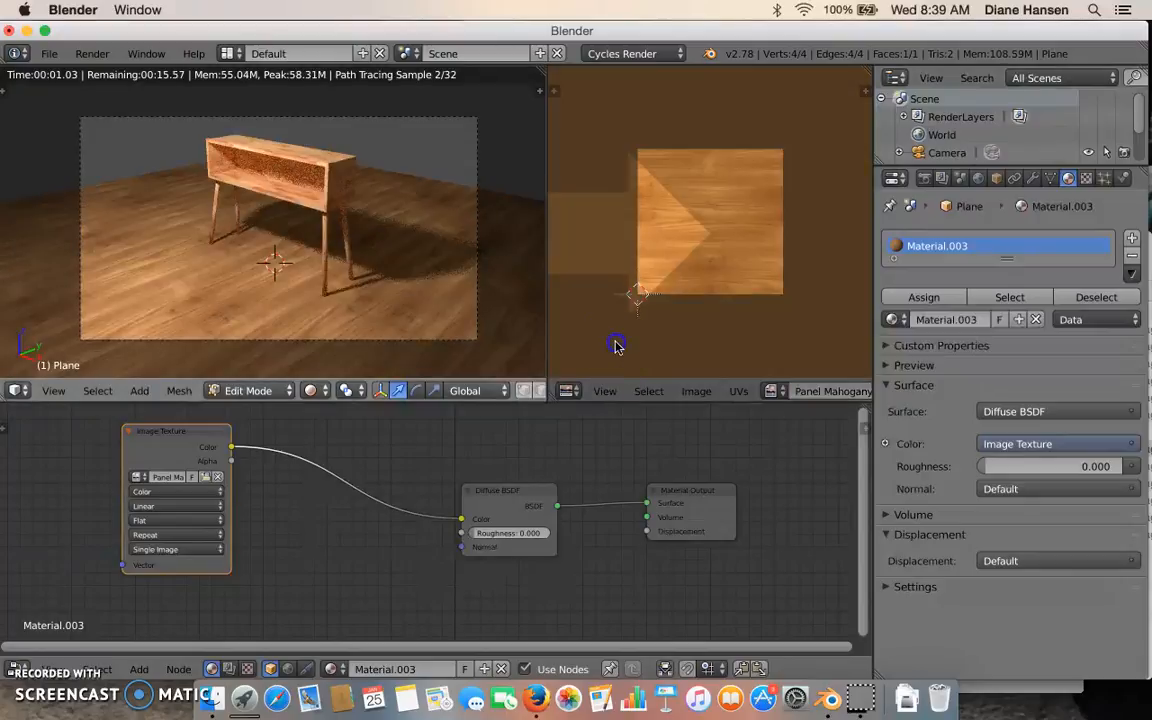
{"action": "left_click", "coordinate": [617, 346]}
{"action": "key", "text": "shift+z"}
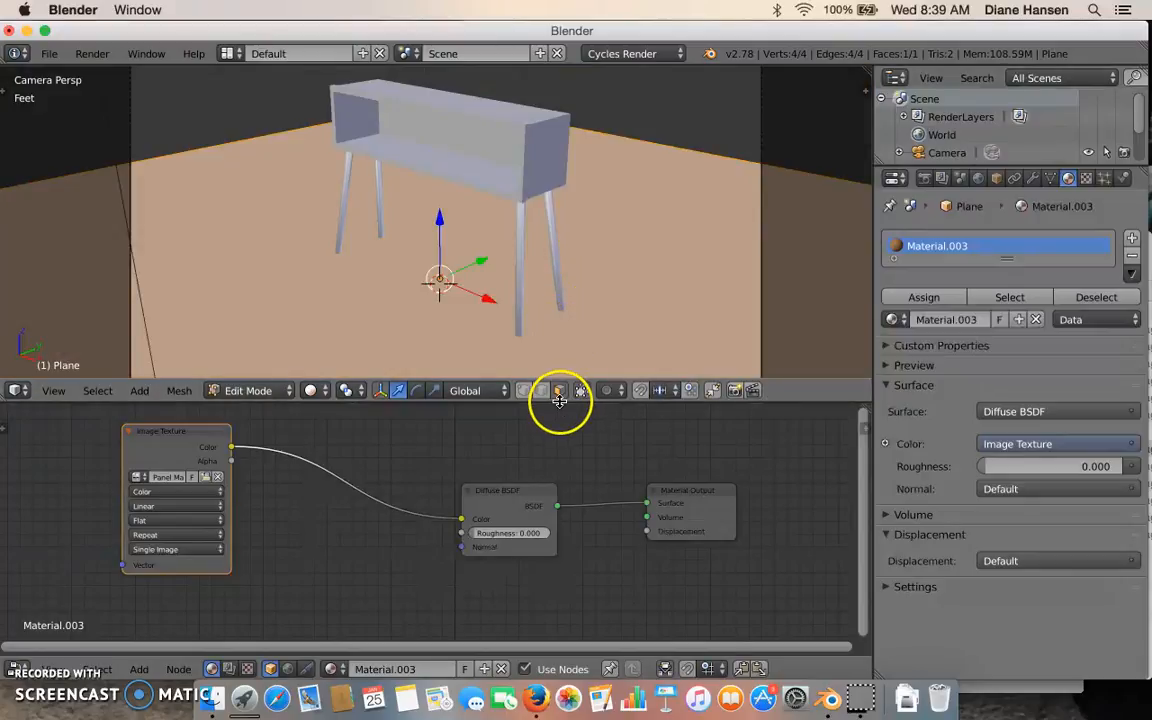
Make the 3D view taller, preview it in rendered shading, and move the floor's Diffuse BSDF node closer to its Image Texture node.
{"action": "left_click_drag", "start_coordinate": [560, 401], "coordinate": [568, 463]}
{"action": "scroll", "coordinate": [450, 500], "scroll_direction": "down", "scroll_amount": 2}
{"action": "key", "text": "shift+z"}
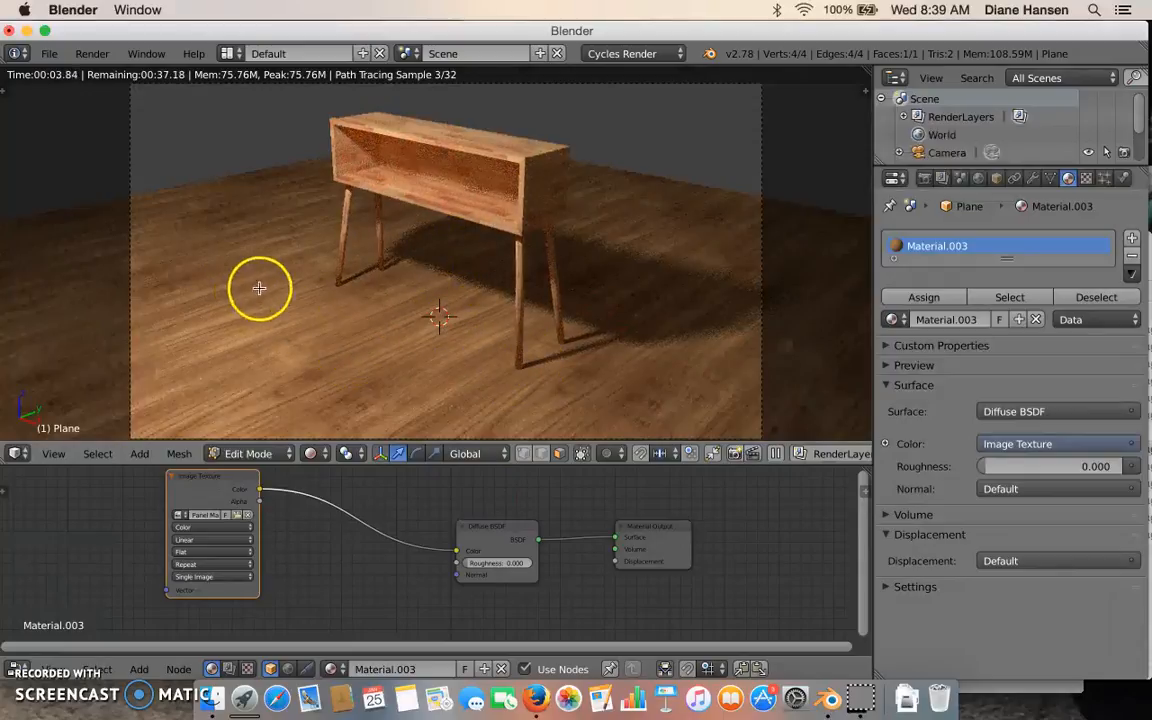
{"action": "left_click_drag", "start_coordinate": [505, 538], "coordinate": [456, 511]}
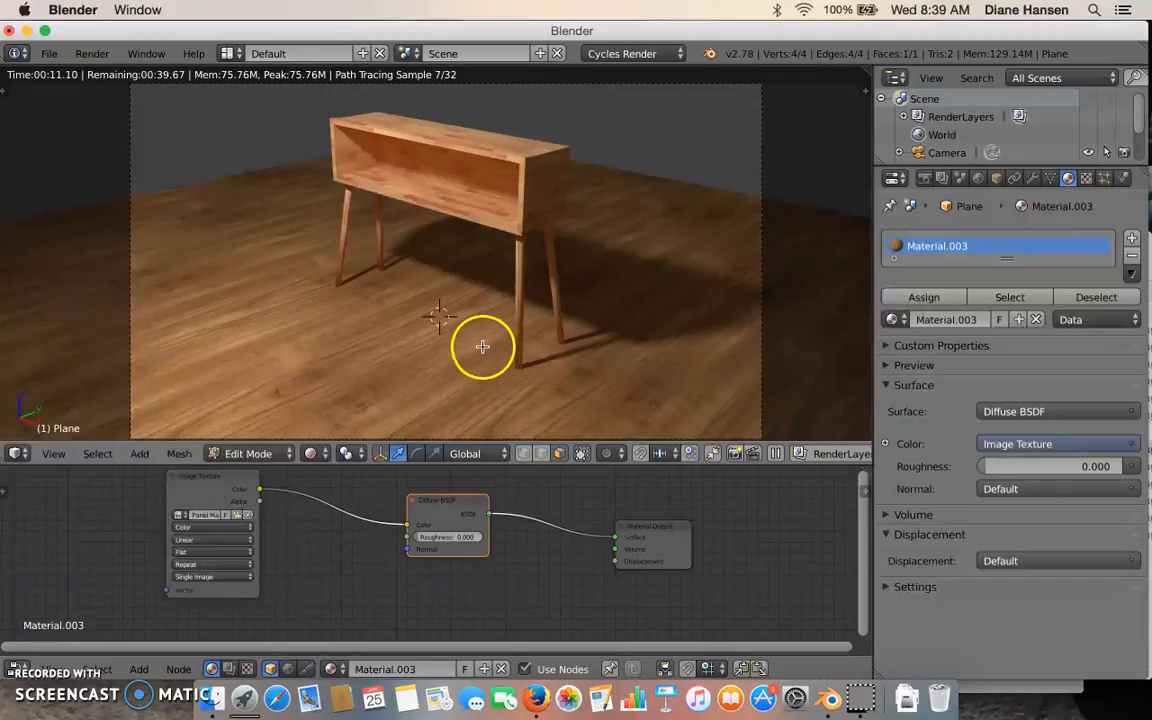
Return to solid shading, select the table, and select only the outer face of its near end panel in Edit Mode.
{"action": "key", "text": "shift+z"}
{"action": "key", "text": "Tab"}
{"action": "right_click", "coordinate": [555, 190]}
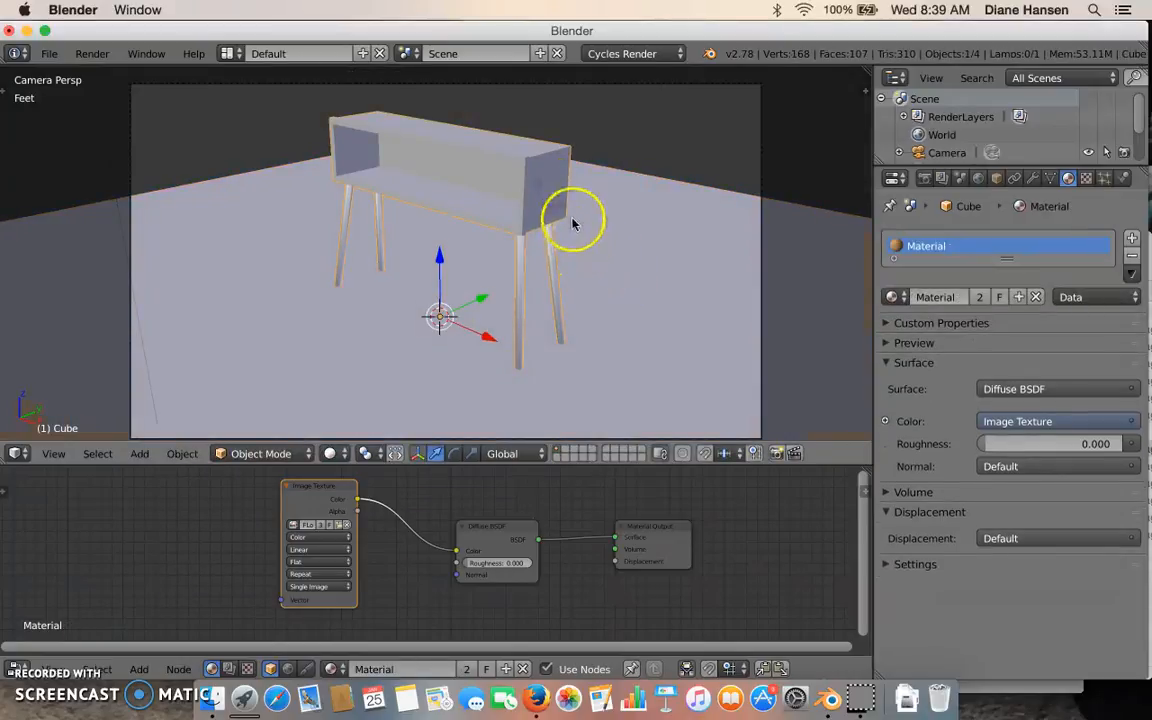
{"action": "scroll", "coordinate": [573, 222], "scroll_direction": "up", "scroll_amount": 2}
{"action": "middle_click_drag", "start_coordinate": [630, 160], "coordinate": [572, 231], "text": "shift"}
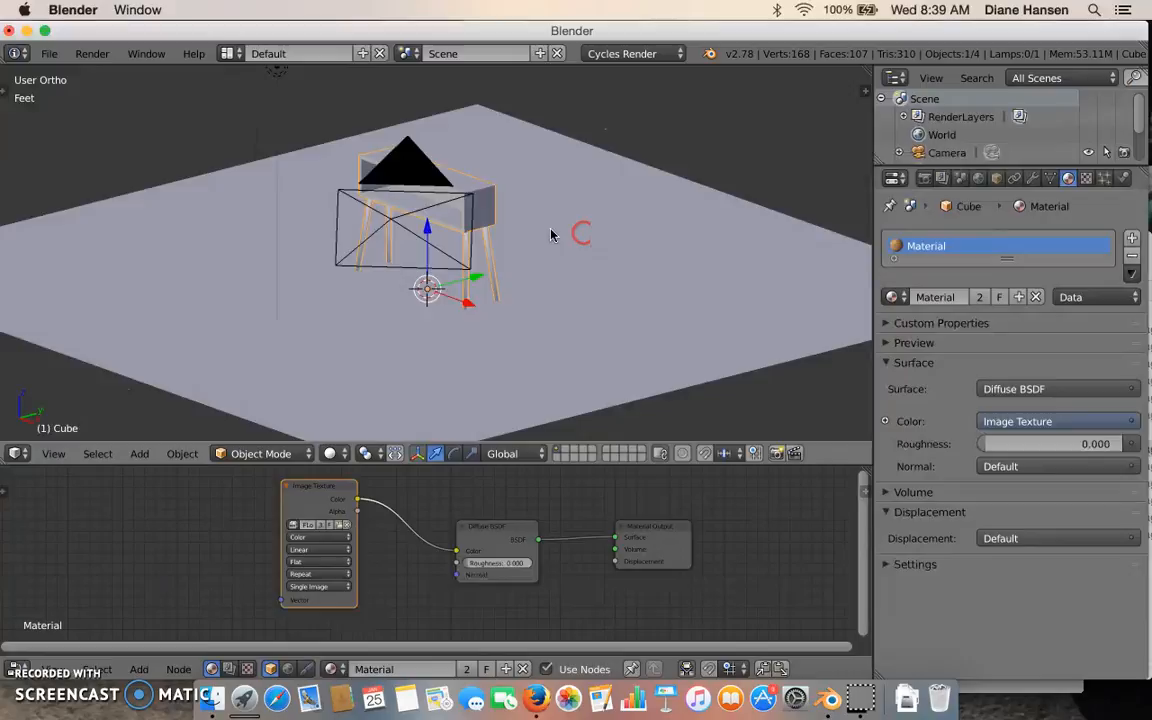
{"action": "scroll", "coordinate": [552, 235], "scroll_direction": "up", "scroll_amount": 5}
{"action": "key", "text": "KP_5"}
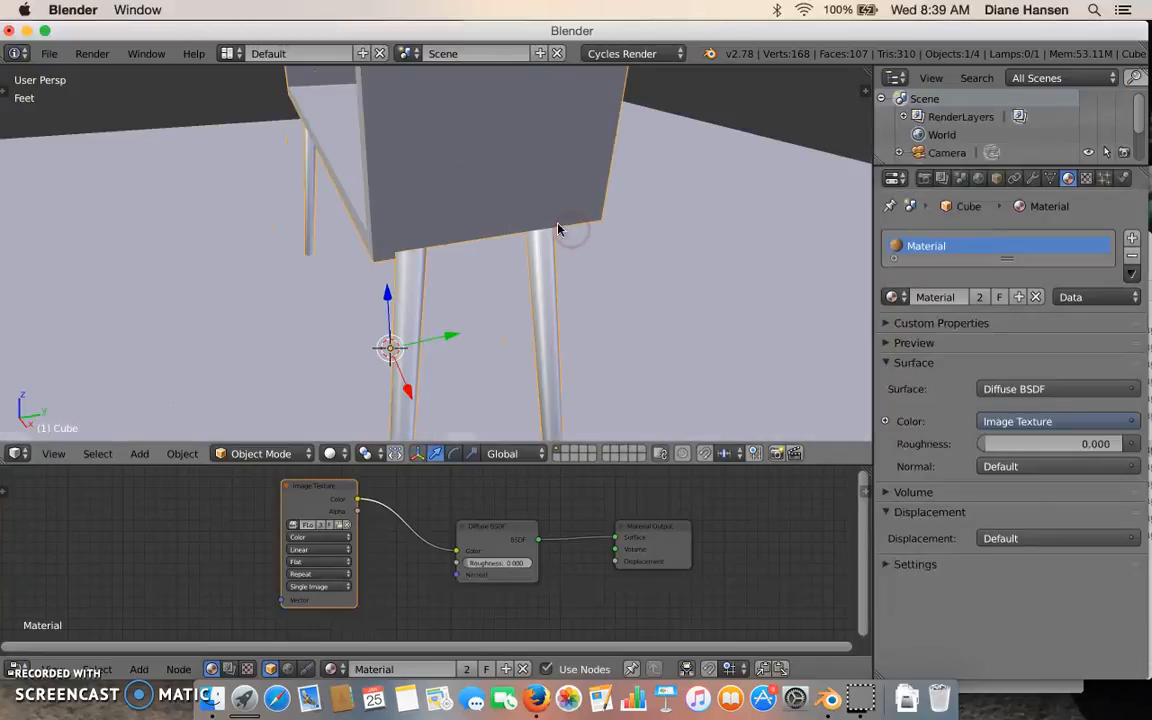
{"action": "scroll", "coordinate": [558, 229], "scroll_direction": "down", "scroll_amount": 6}
{"action": "key", "text": "Tab"}
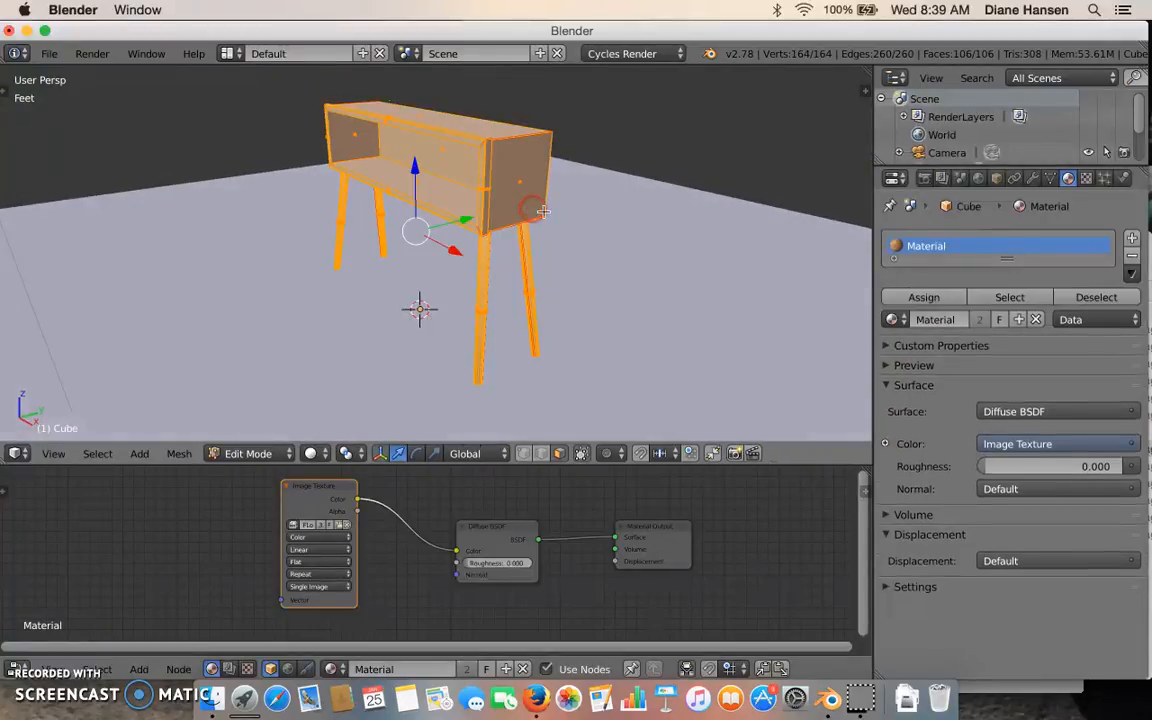
{"action": "middle_click_drag", "start_coordinate": [533, 214], "coordinate": [465, 203]}
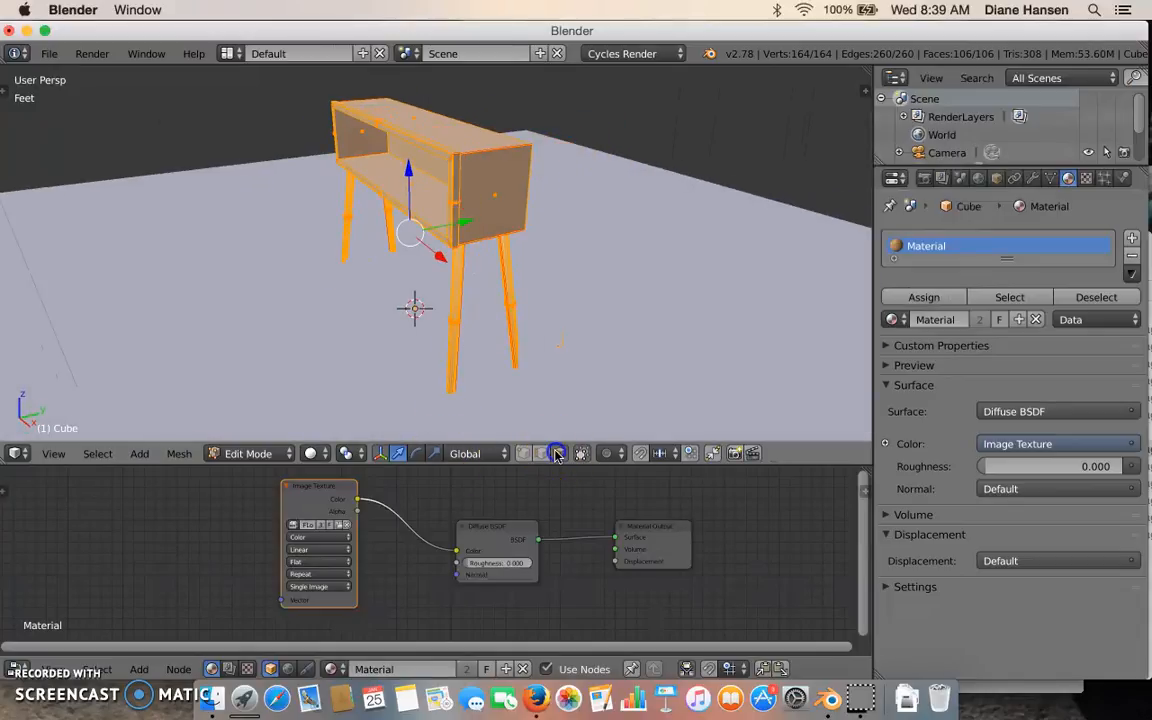
{"action": "right_click", "coordinate": [498, 198]}
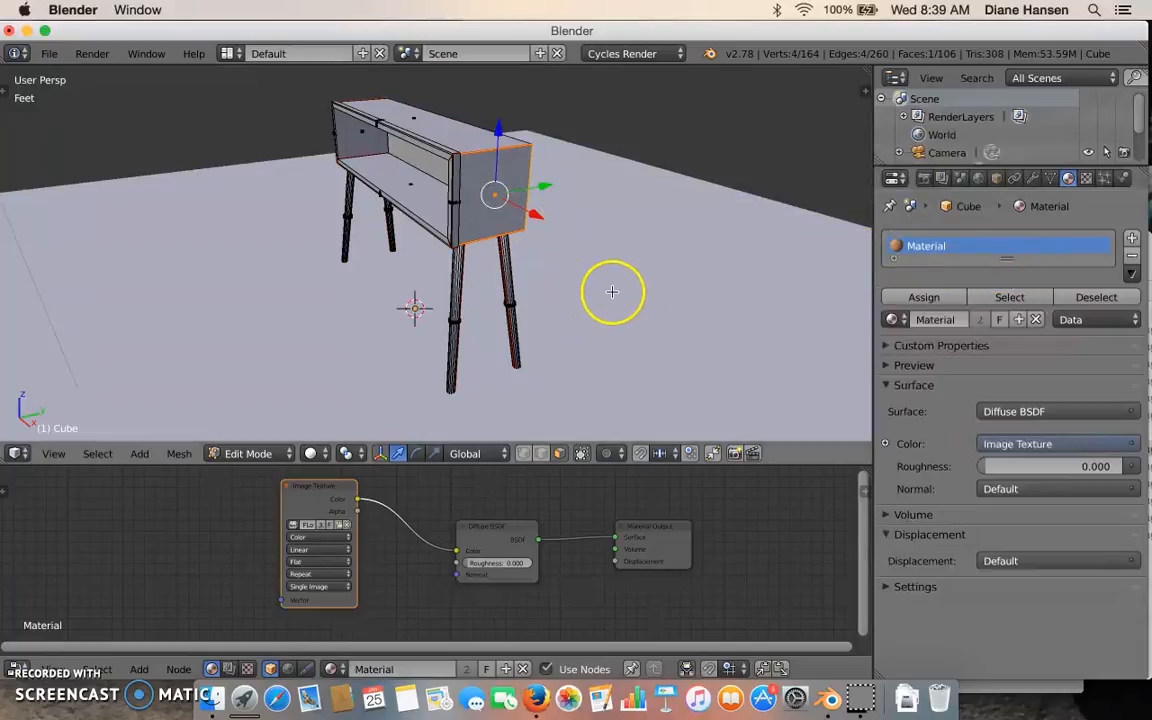
Add a second material slot to the table in Object Mode, fill it with an independent copy of Material, and name it Material.altered.
{"action": "key", "text": "Tab"}
{"action": "middle_click_drag", "start_coordinate": [594, 262], "coordinate": [613, 260]}
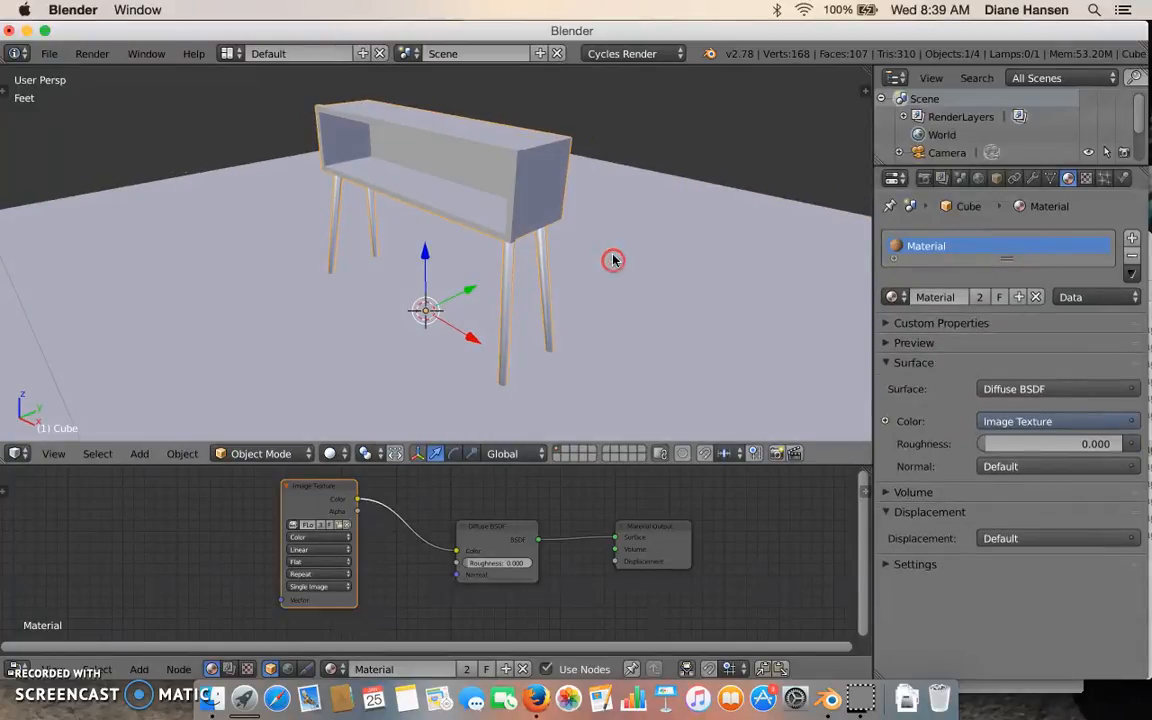
{"action": "left_click", "coordinate": [1132, 240]}
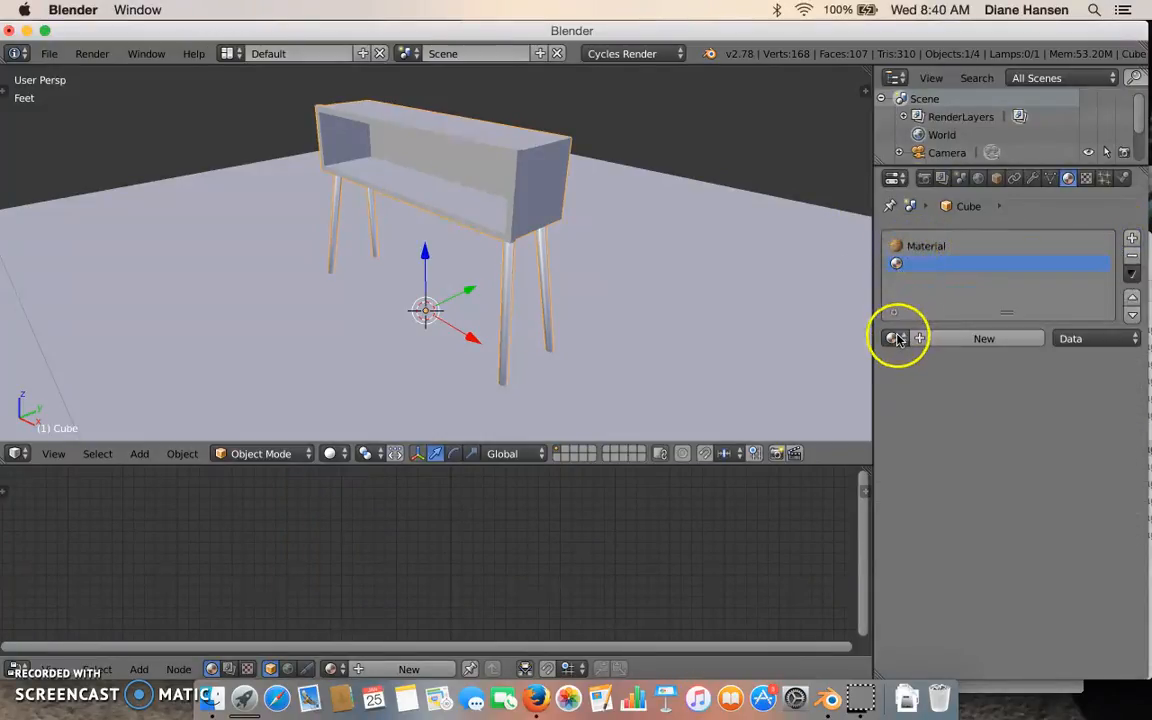
{"action": "left_click", "coordinate": [906, 248]}
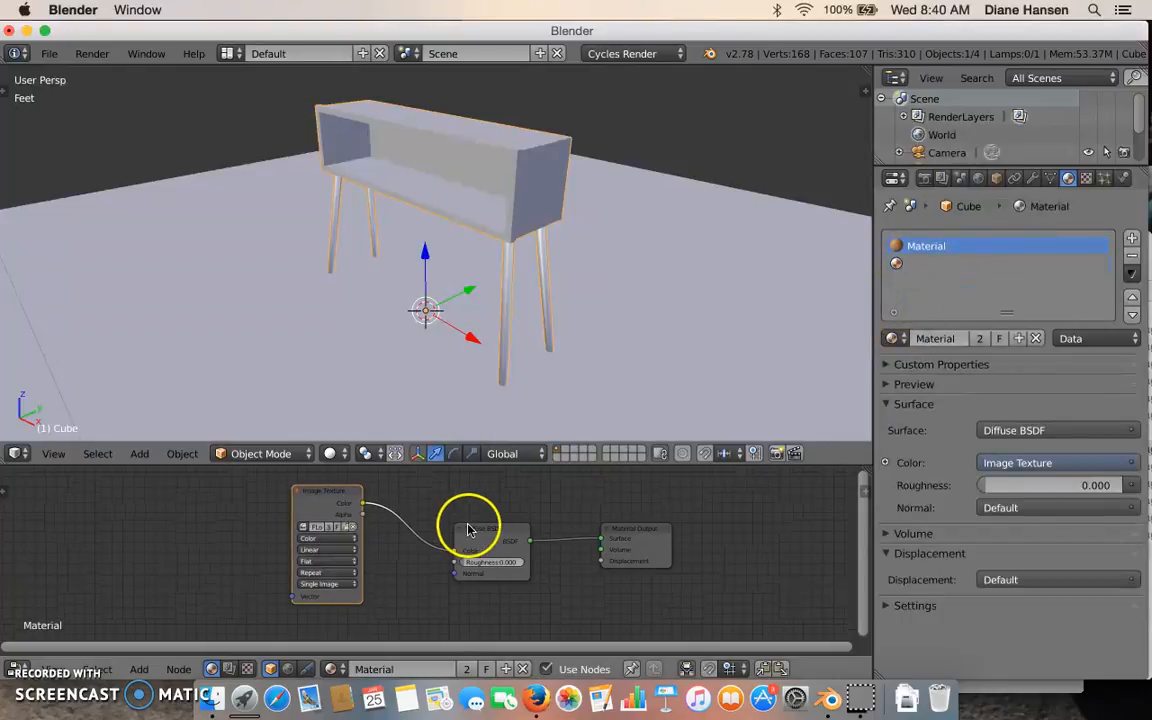
{"action": "left_click", "coordinate": [913, 265]}
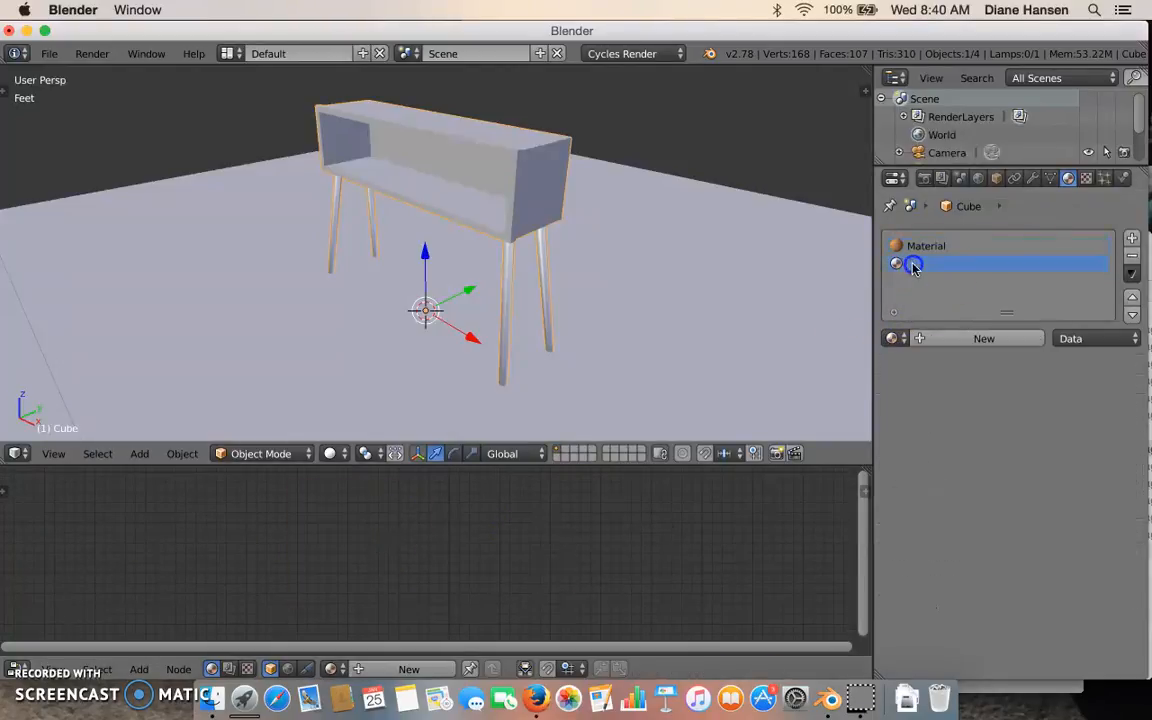
{"action": "left_click", "coordinate": [894, 338]}
{"action": "left_click", "coordinate": [899, 367]}
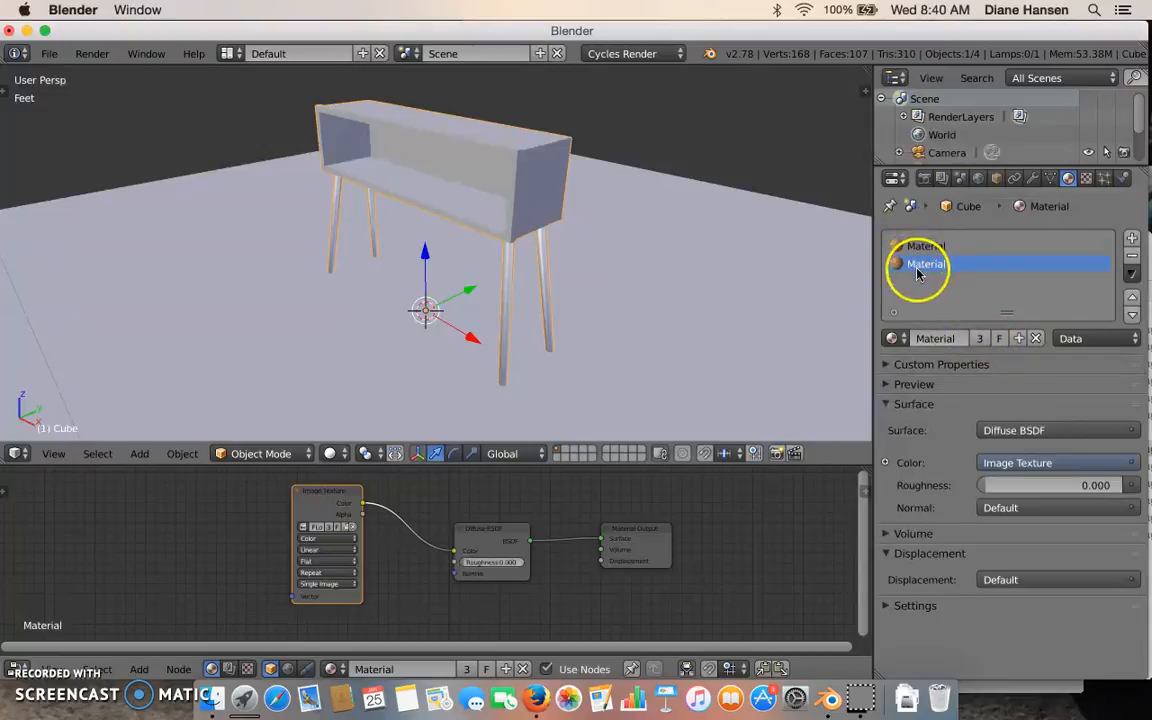
{"action": "left_click", "coordinate": [981, 339]}
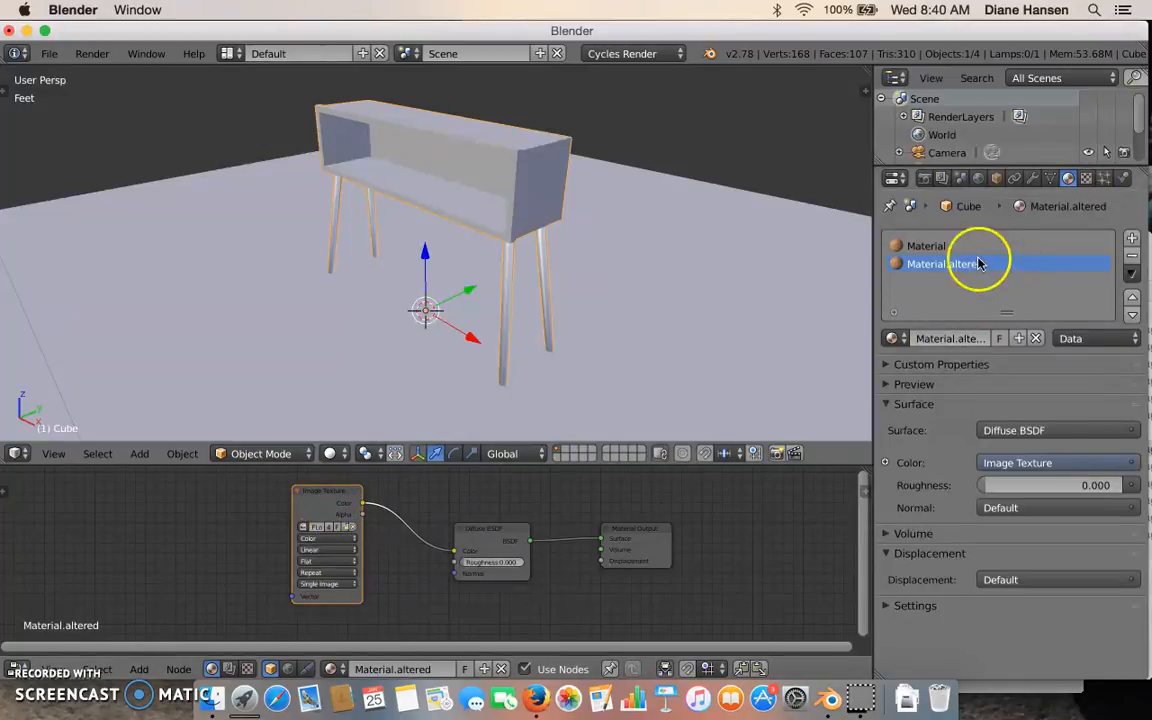
In Material.altered, move the Image Texture node away and insert a Hue Saturation Value node between it and the Diffuse BSDF node.
{"action": "left_click", "coordinate": [940, 246]}
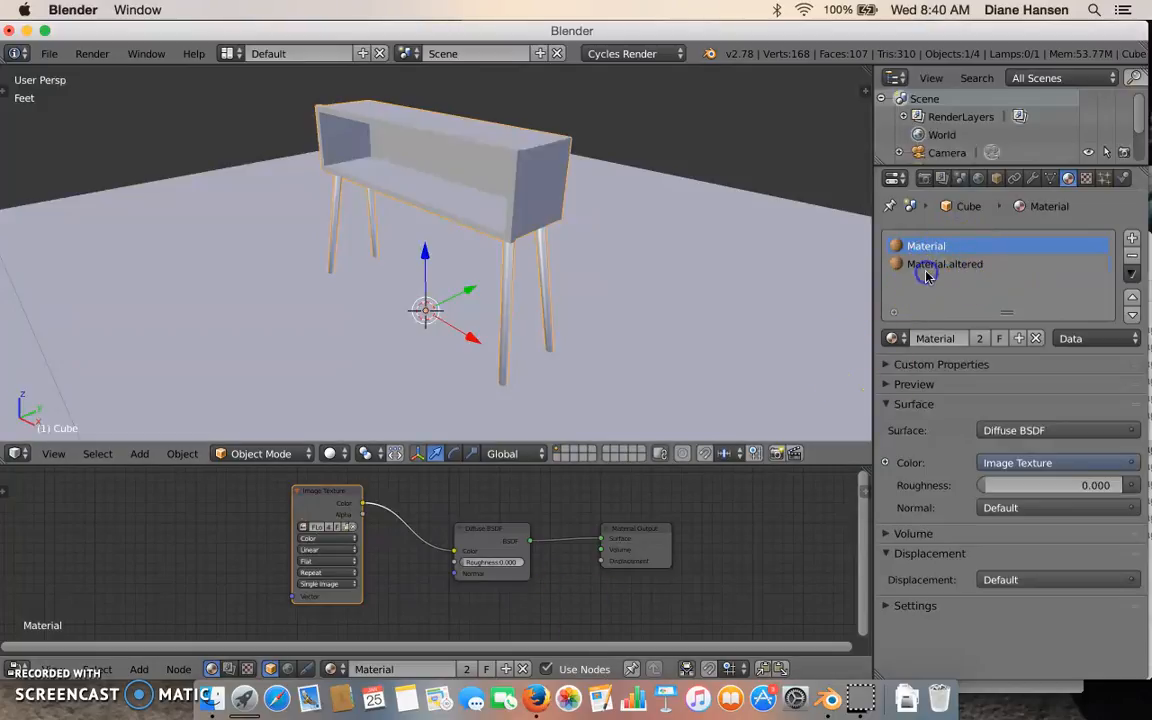
{"action": "left_click", "coordinate": [926, 274]}
{"action": "middle_click_drag", "start_coordinate": [321, 514], "coordinate": [434, 497]}
{"action": "left_click_drag", "start_coordinate": [434, 497], "coordinate": [228, 521]}
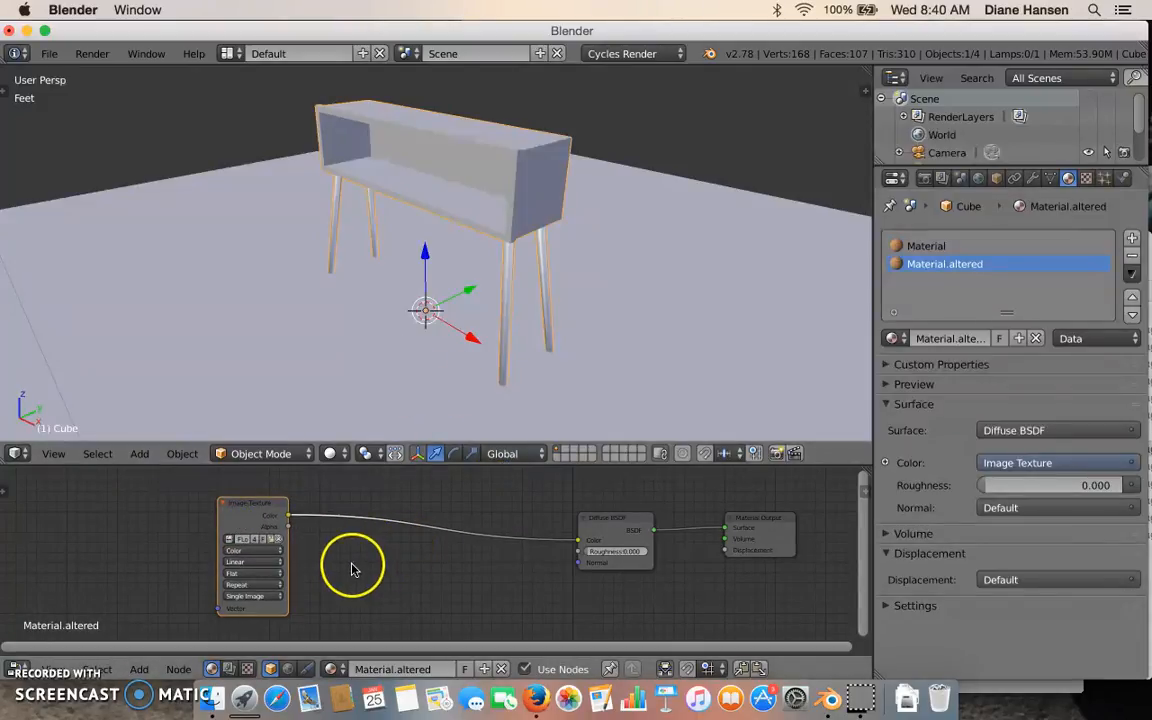
{"action": "key", "text": "shift+a"}
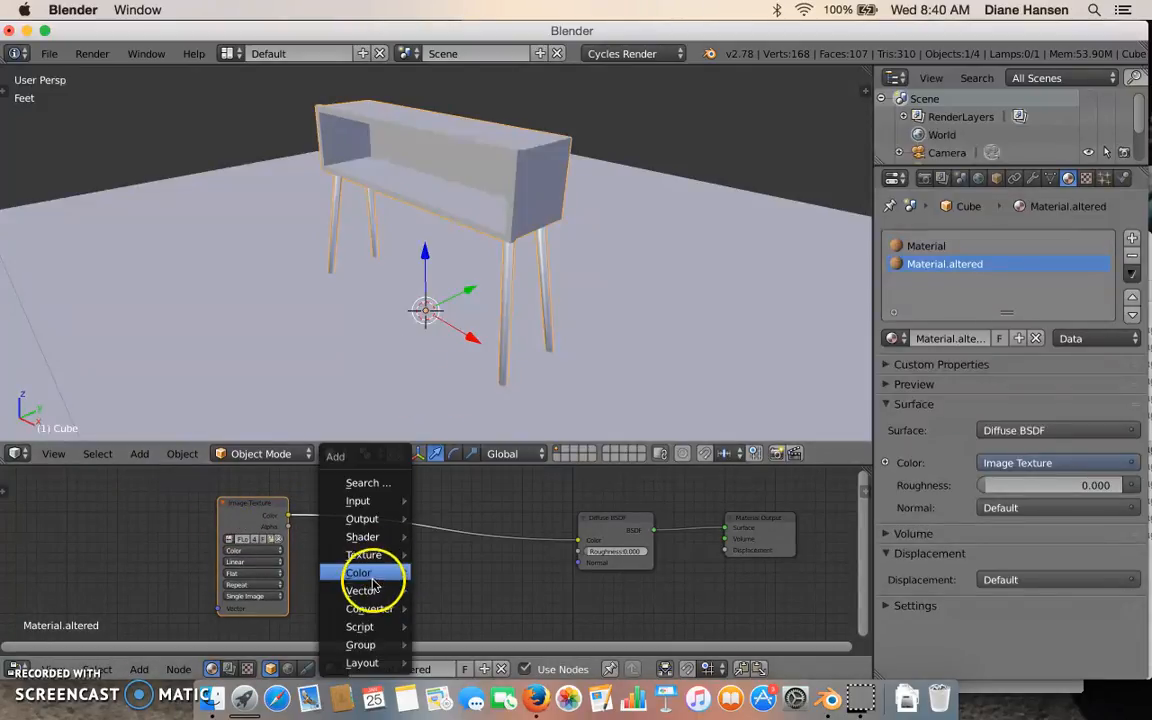
{"action": "mouse_move", "coordinate": [360, 578]}
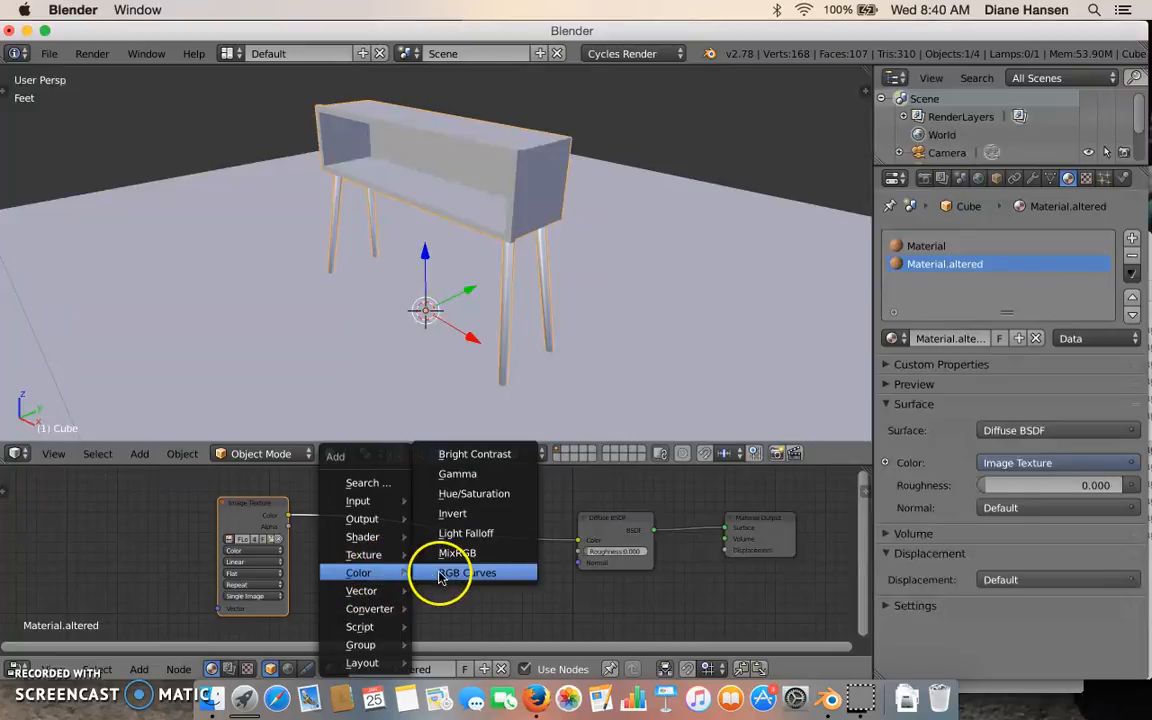
{"action": "left_click", "coordinate": [468, 493]}
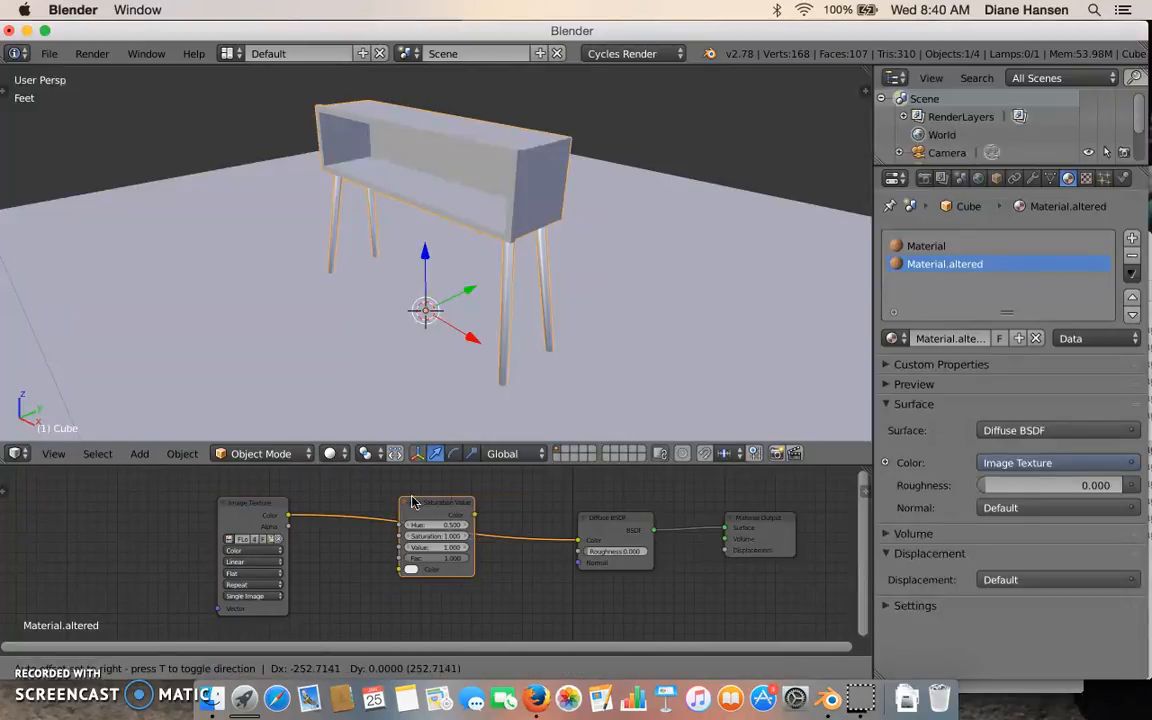
{"action": "left_click", "coordinate": [349, 498]}
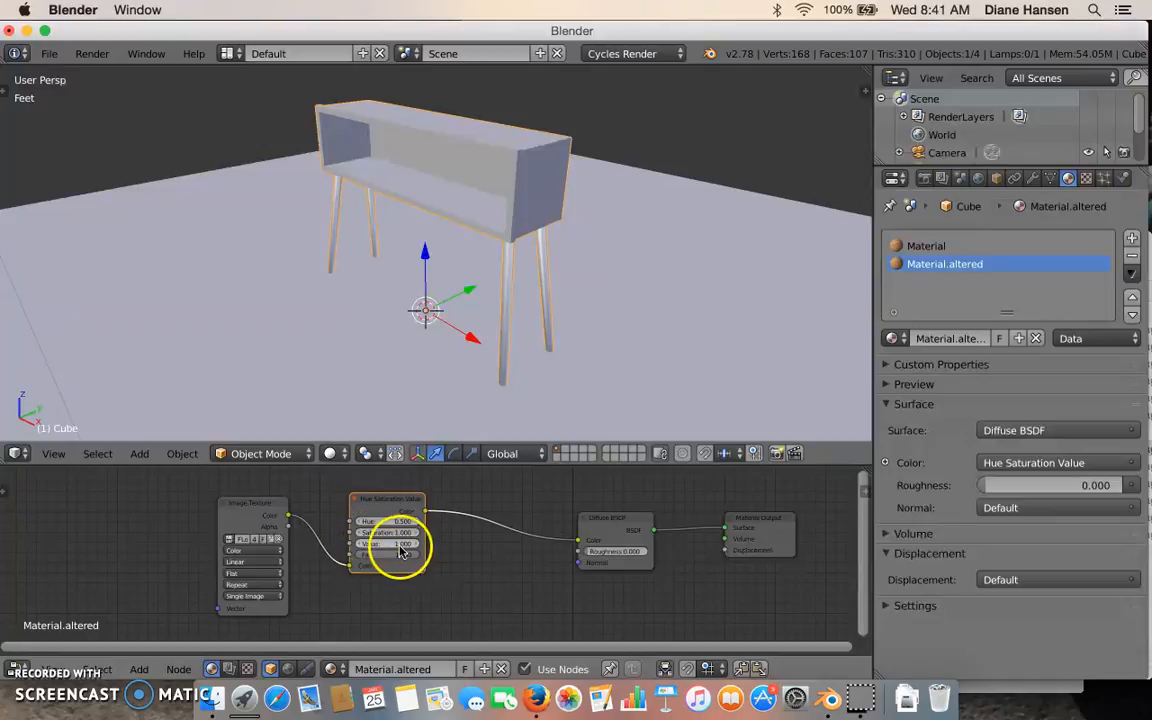
Preview the table in rendered shading and try adjusting the Value of the Hue Saturation Value node.
{"action": "scroll", "coordinate": [479, 369], "scroll_direction": "up", "scroll_amount": 1}
{"action": "scroll", "coordinate": [479, 369], "scroll_direction": "down", "scroll_amount": 1}
{"action": "key", "text": "shift+z"}
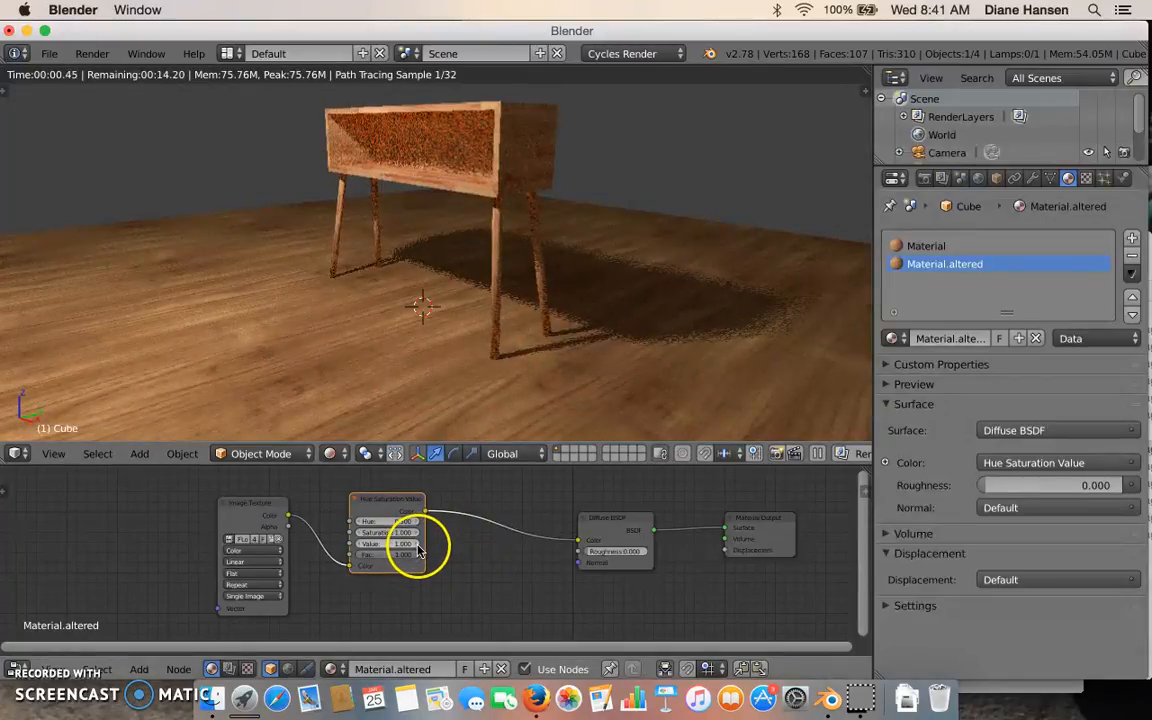
{"action": "left_click", "coordinate": [361, 544]}
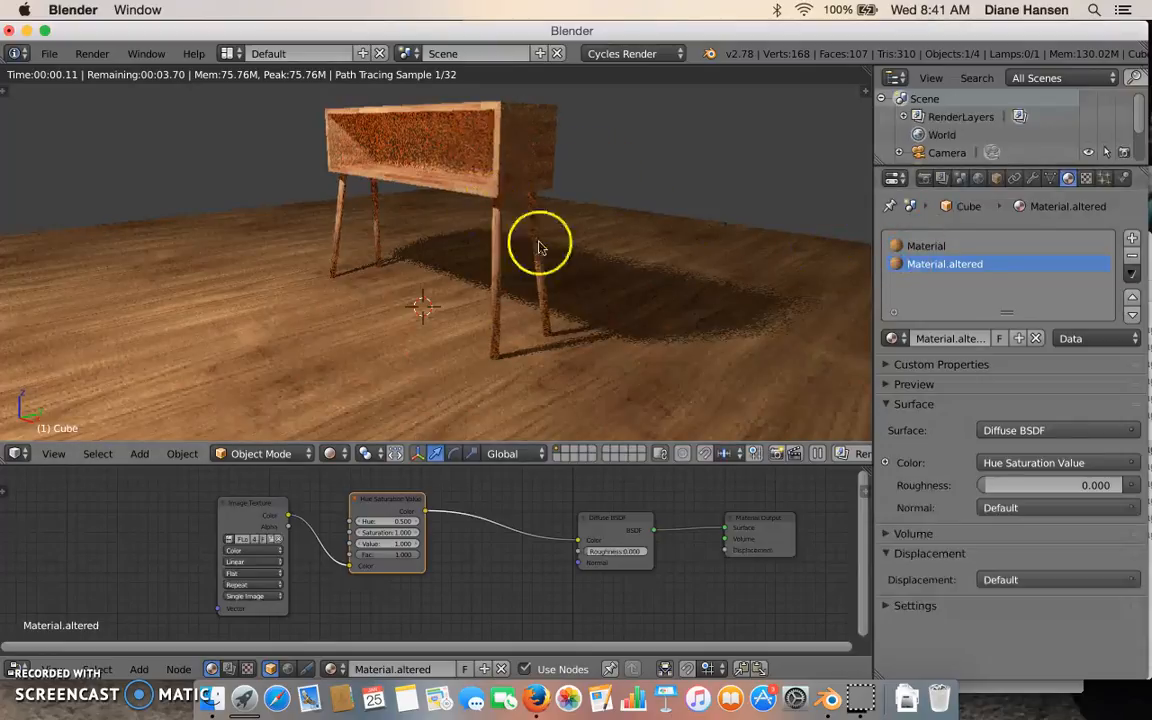
Return to solid shading and select the inner and outer faces of both table end panels in Edit Mode.
{"action": "key", "text": "shift+z"}
{"action": "middle_click_drag", "start_coordinate": [534, 152], "coordinate": [400, 207]}
{"action": "scroll", "coordinate": [531, 203], "scroll_direction": "up", "scroll_amount": 4}
{"action": "key", "text": "Tab"}
{"action": "right_click", "coordinate": [681, 193], "text": "shift"}
{"action": "right_click", "coordinate": [314, 183], "text": "shift"}
{"action": "middle_click_drag", "start_coordinate": [314, 183], "coordinate": [450, 182]}
{"action": "right_click", "coordinate": [432, 185], "text": "shift"}
{"action": "middle_click_drag", "start_coordinate": [547, 223], "coordinate": [480, 228]}
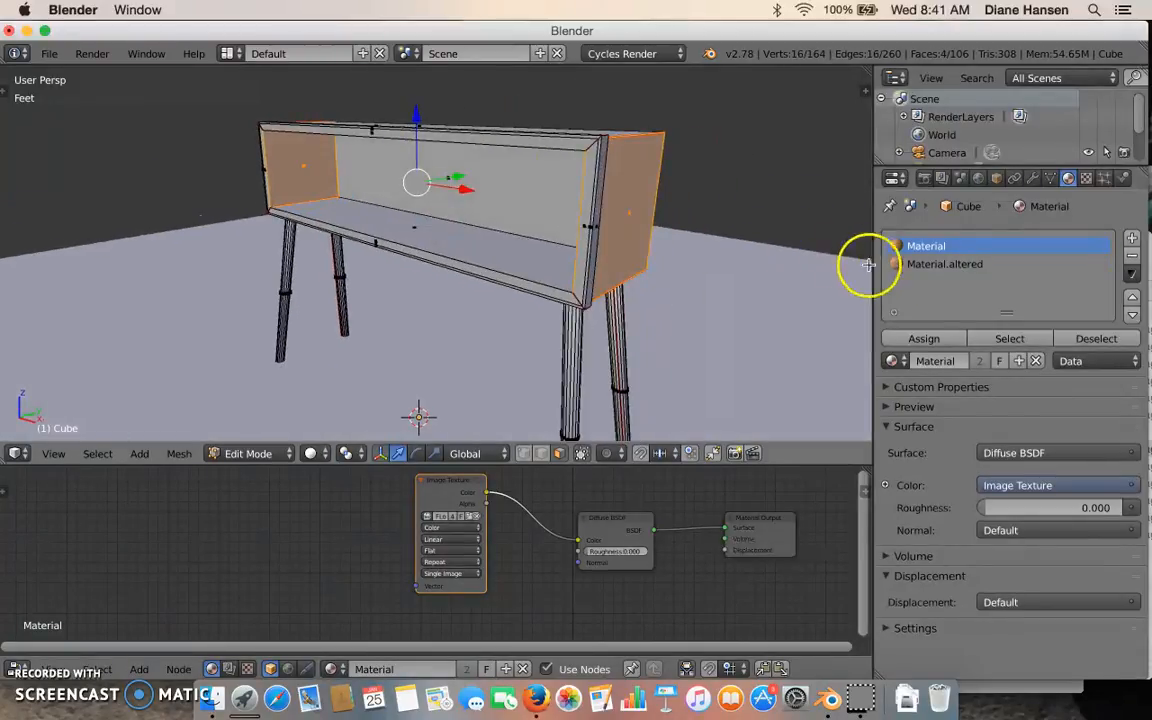
Assign Material.altered to the selected end panel faces and preview them in rendered shading.
{"action": "left_click", "coordinate": [912, 266]}
{"action": "left_click", "coordinate": [938, 341]}
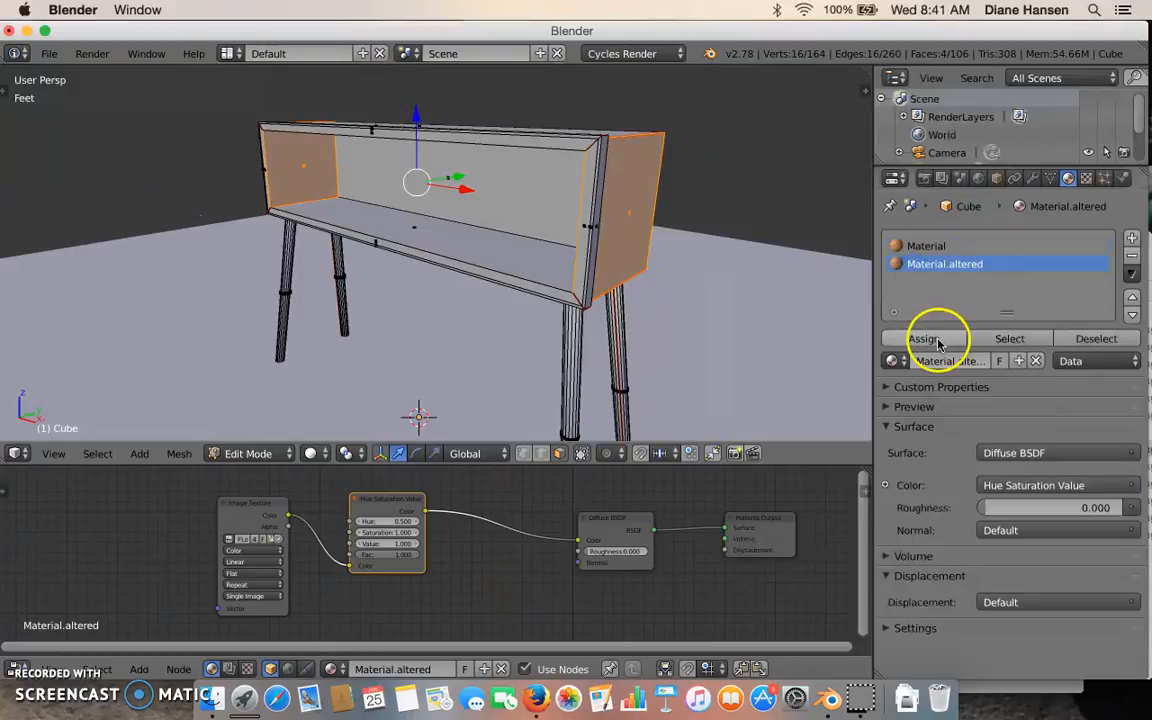
{"action": "key", "text": "shift+z"}
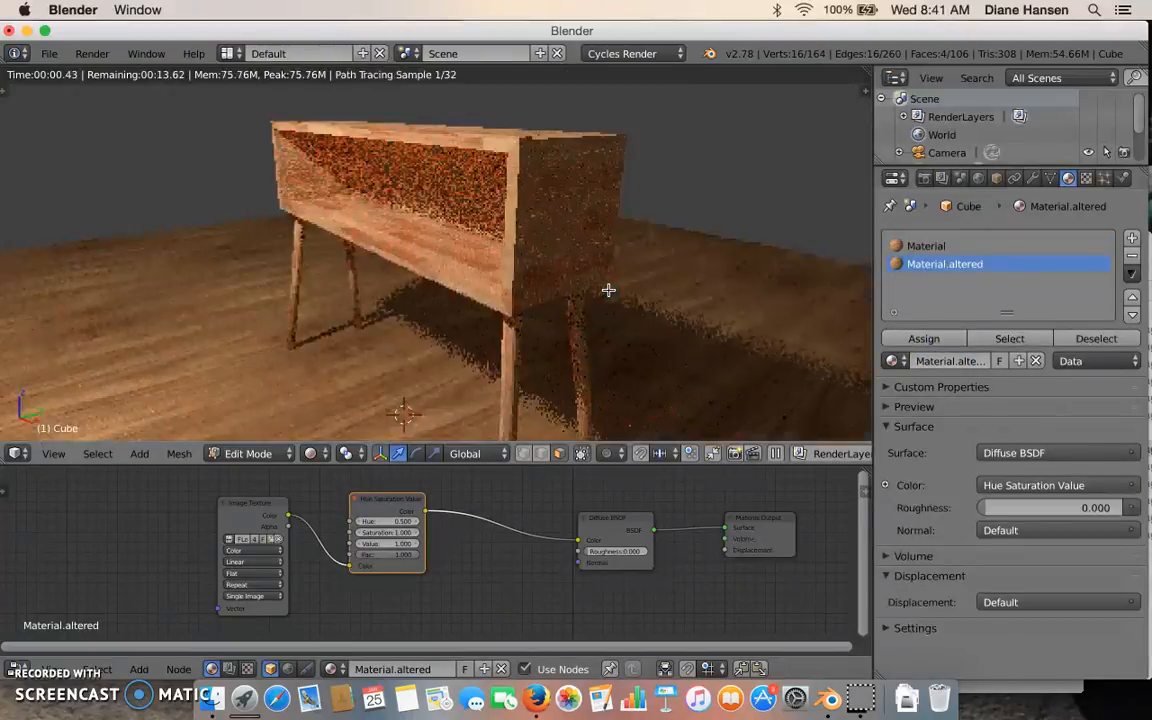
Try shifting the end panels' hue to blue, and reset Hue to 0.5.
{"action": "mouse_move", "coordinate": [411, 522]}
{"action": "left_mouse_down"}
{"action": "mouse_move", "coordinate": [398, 522]}
{"action": "mouse_move", "coordinate": [406, 527]}
{"action": "left_mouse_up"}
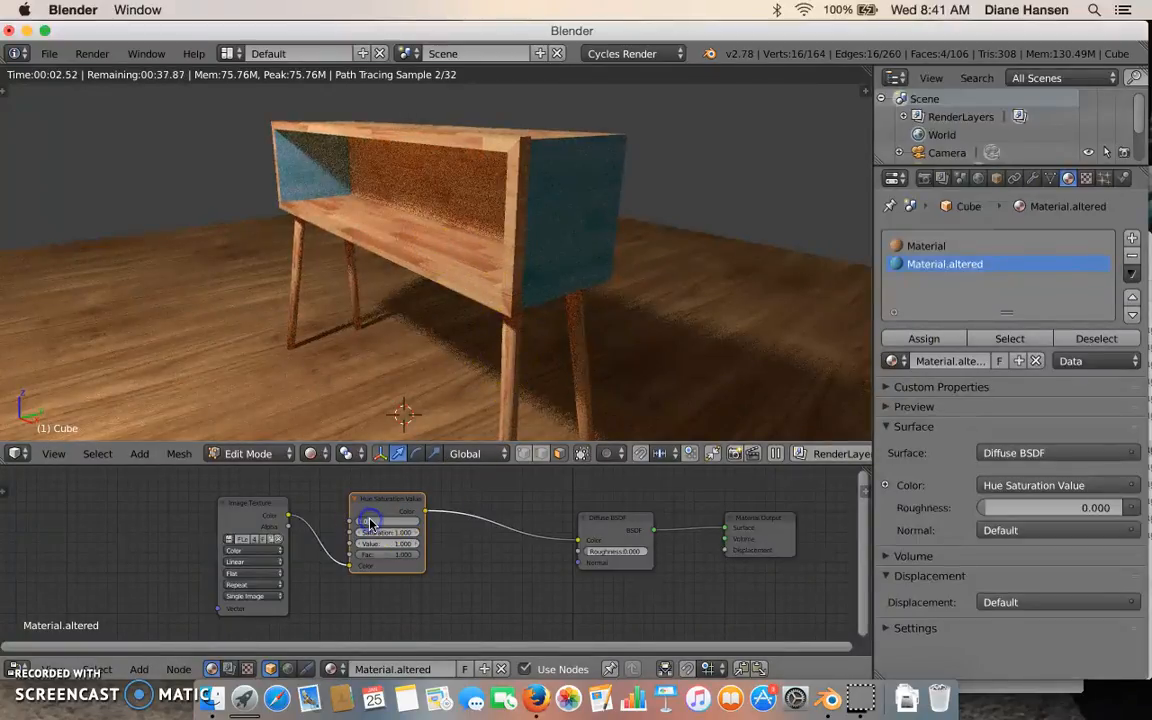
{"action": "type", "text": ".5"}
{"action": "key", "text": "Return"}
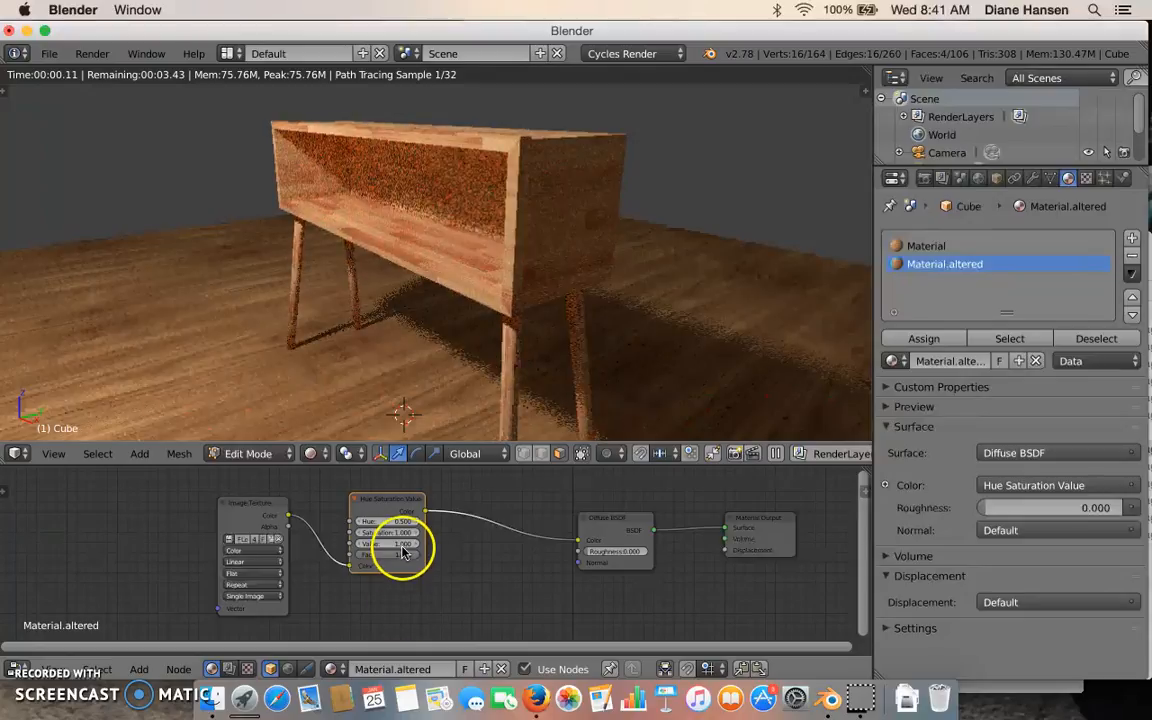
Set Saturation to 2.000 and Value to 0.200 in the Hue Saturation Value node for a deep red-brown wood.
{"action": "scroll", "coordinate": [404, 546], "scroll_direction": "up", "scroll_amount": 2}
{"action": "left_click_drag", "start_coordinate": [395, 534], "coordinate": [401, 535]}
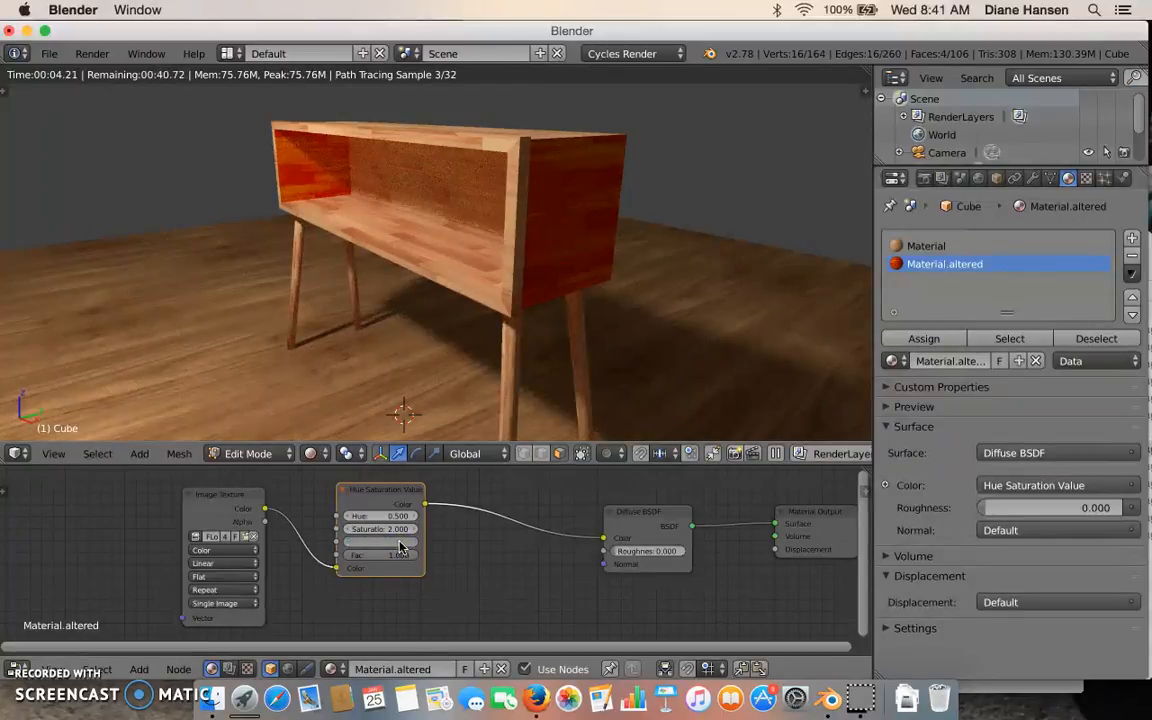
{"action": "key", "text": "Return"}
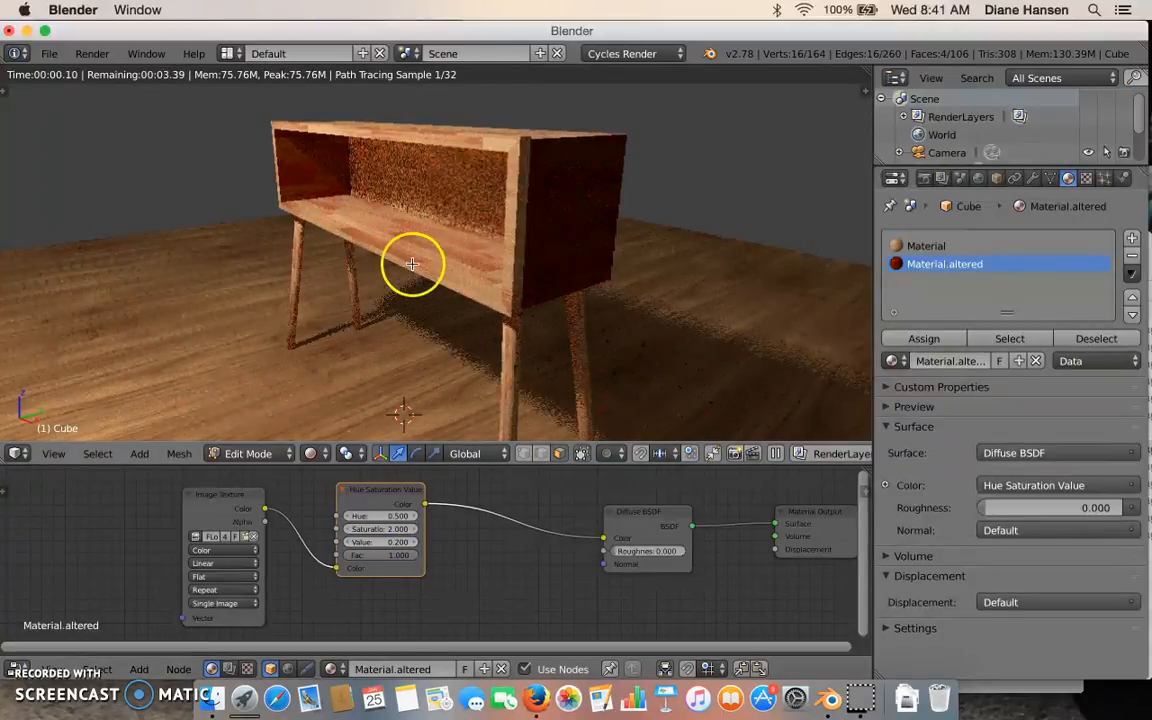
Frame the rendered table through the camera and open the scene's render settings.
{"action": "scroll", "coordinate": [456, 297], "scroll_direction": "up", "scroll_amount": 3}
{"action": "key", "text": "KP_0"}
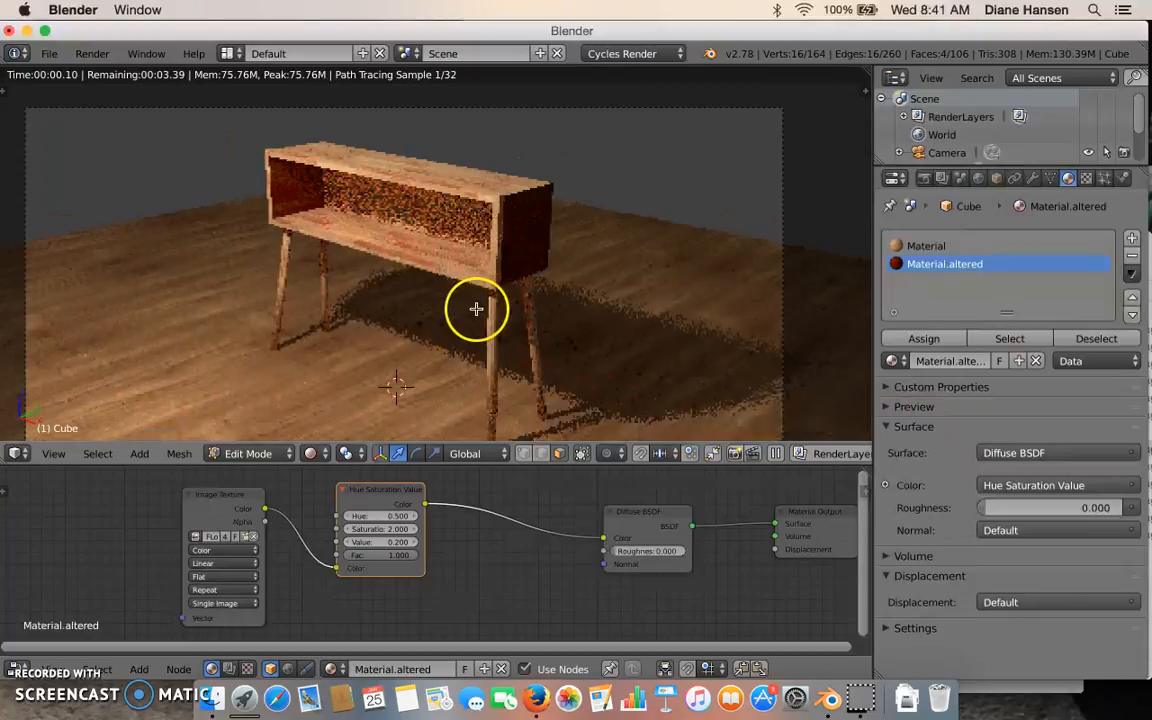
{"action": "scroll", "coordinate": [646, 283], "scroll_direction": "down", "scroll_amount": 2}
{"action": "left_click", "coordinate": [924, 178]}
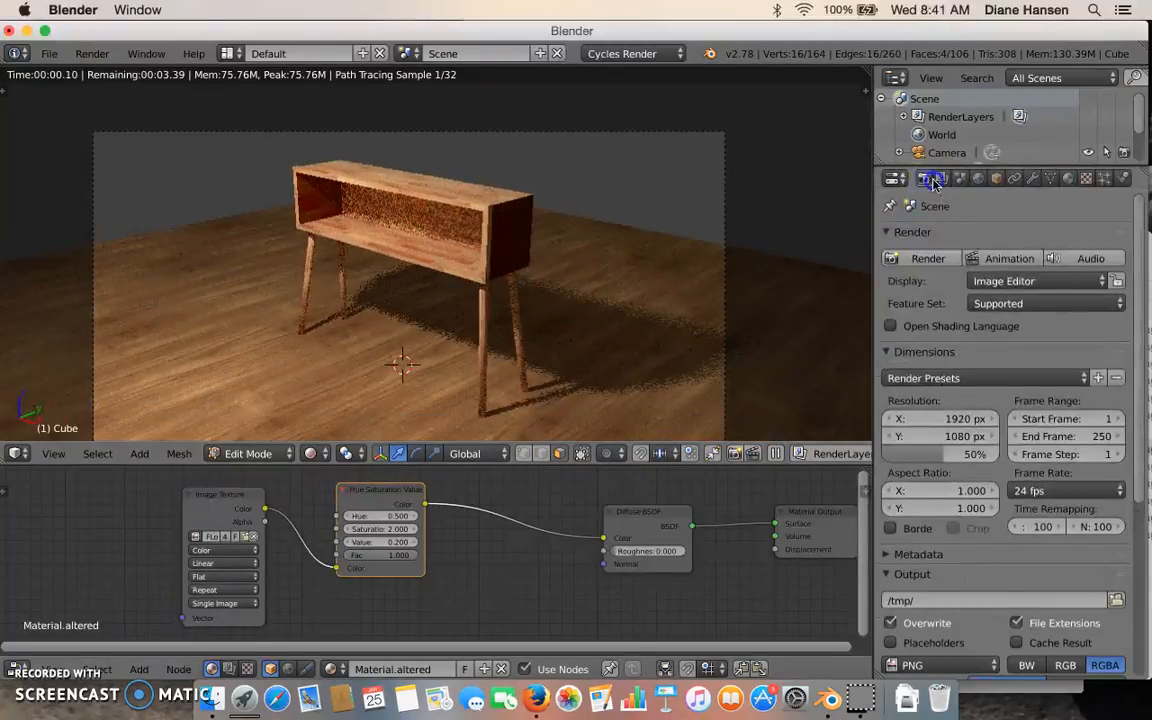
Start a trial render, and set the render samples to 50 in the Sampling settings.
{"action": "left_click", "coordinate": [918, 254]}
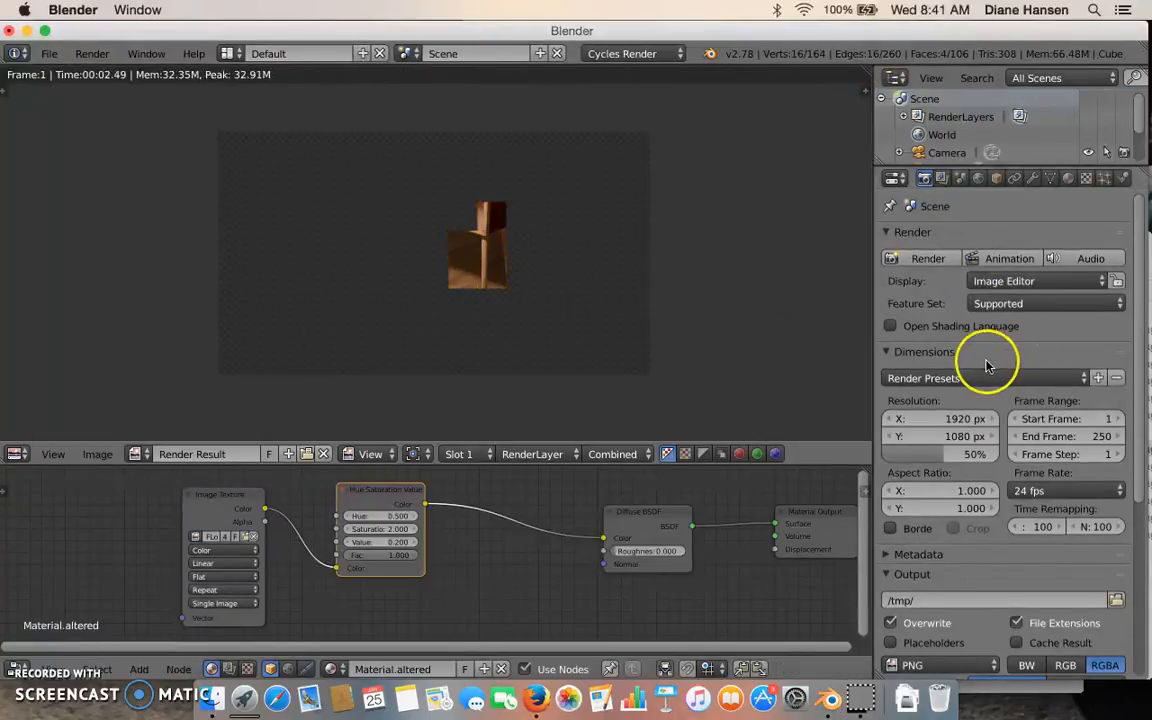
{"action": "scroll", "coordinate": [980, 360], "scroll_direction": "down", "scroll_amount": 5}
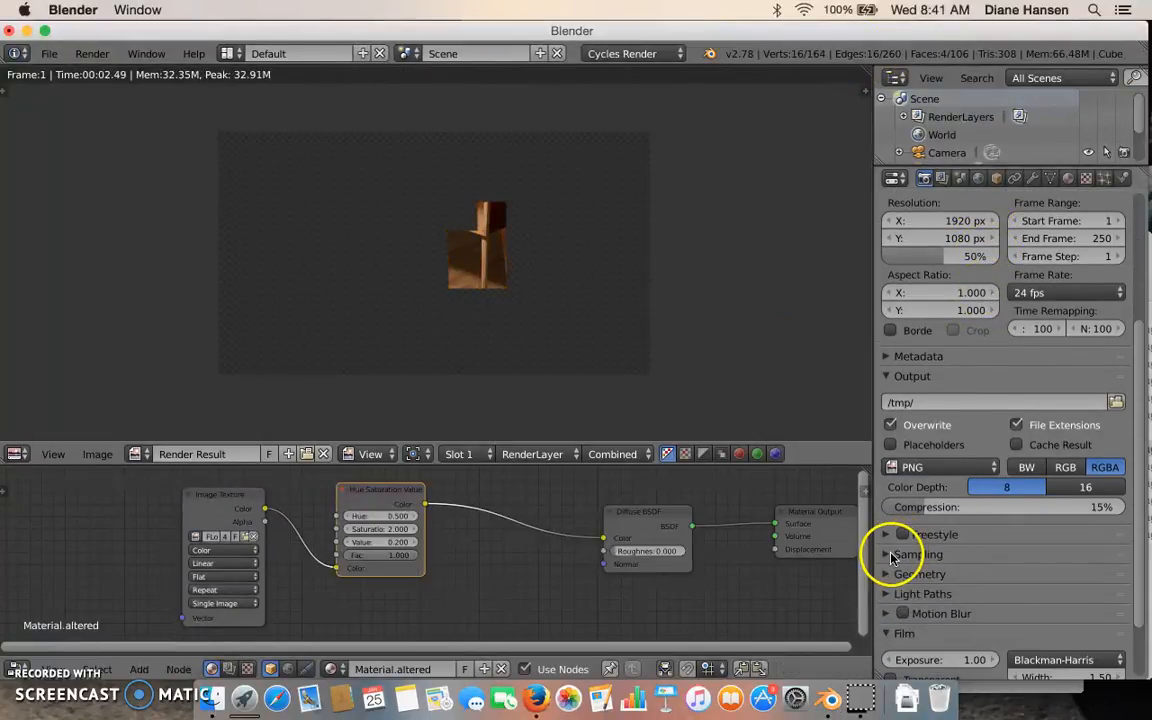
{"action": "left_click", "coordinate": [884, 560]}
{"action": "scroll", "coordinate": [990, 585], "scroll_direction": "down", "scroll_amount": 2}
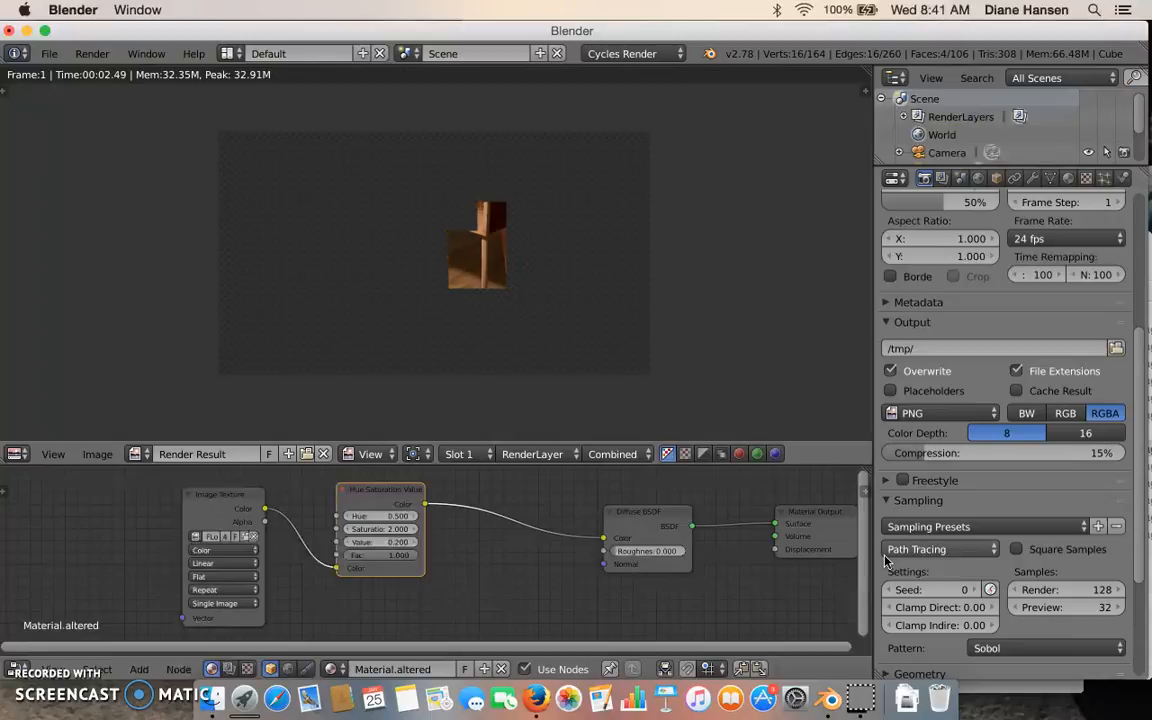
{"action": "left_click", "coordinate": [1078, 588]}
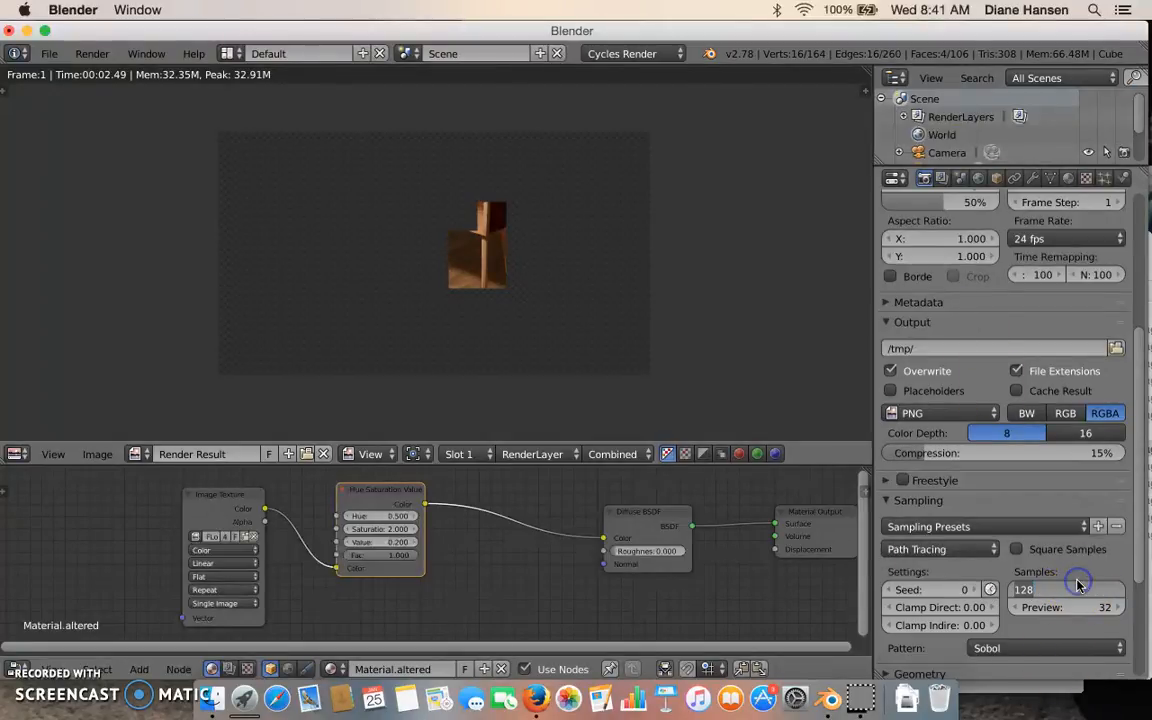
{"action": "scroll", "coordinate": [1077, 590], "scroll_direction": "down", "scroll_amount": 3}
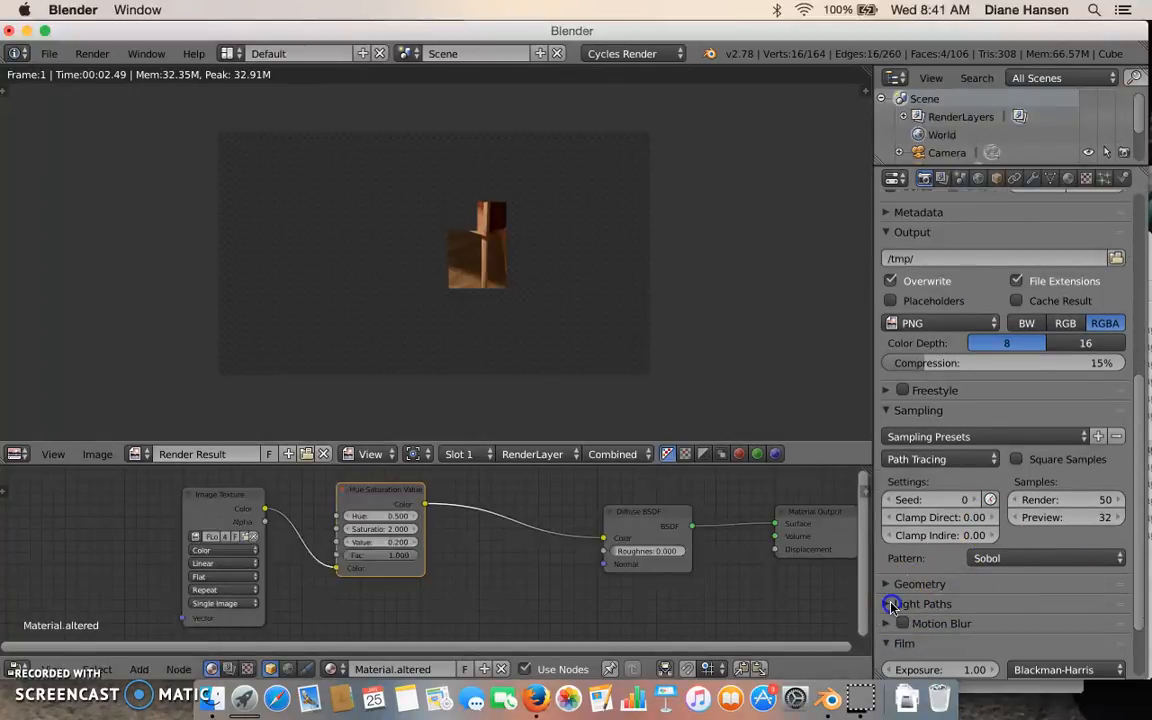
Turn off Reflective Caustics and Refractive Caustics in the Light Paths settings.
{"action": "left_click", "coordinate": [892, 604]}
{"action": "scroll", "coordinate": [920, 555], "scroll_direction": "down", "scroll_amount": 5}
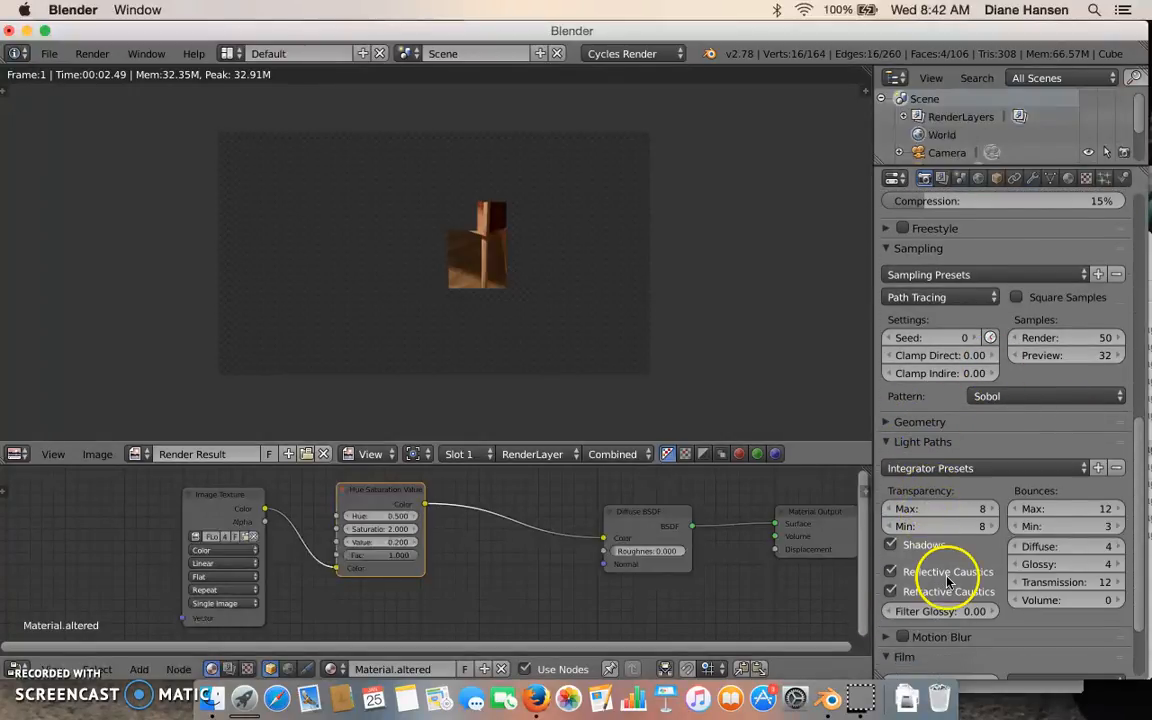
{"action": "left_click", "coordinate": [890, 572]}
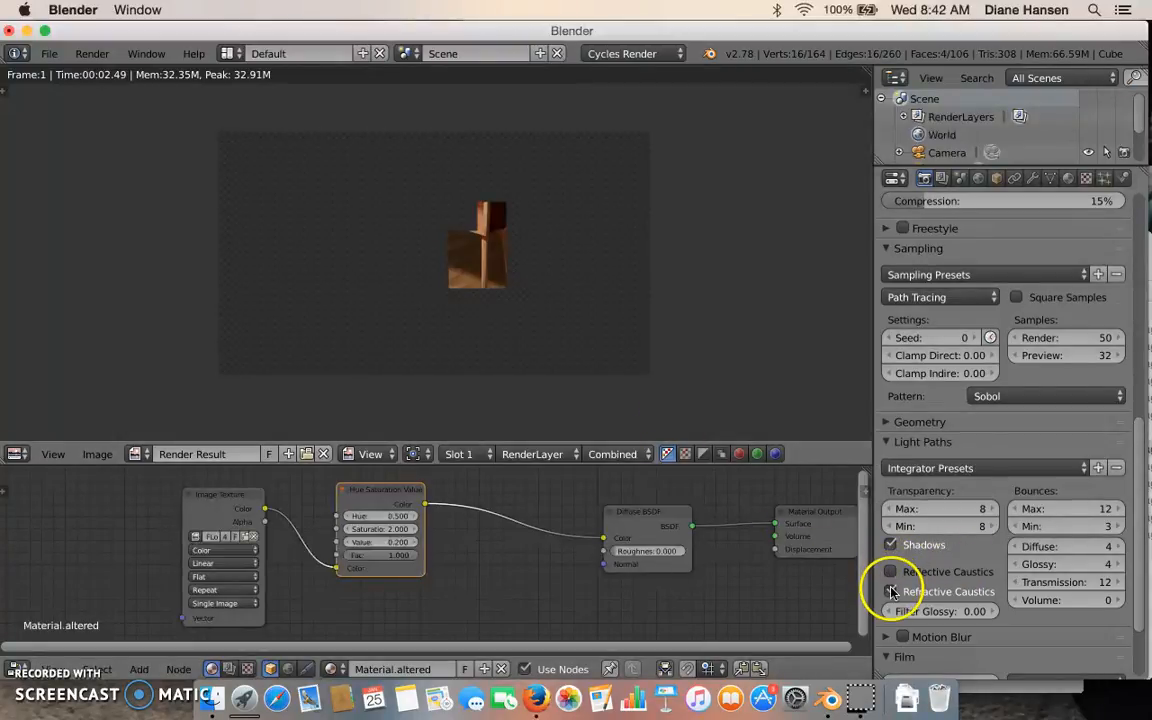
{"action": "left_click", "coordinate": [891, 591]}
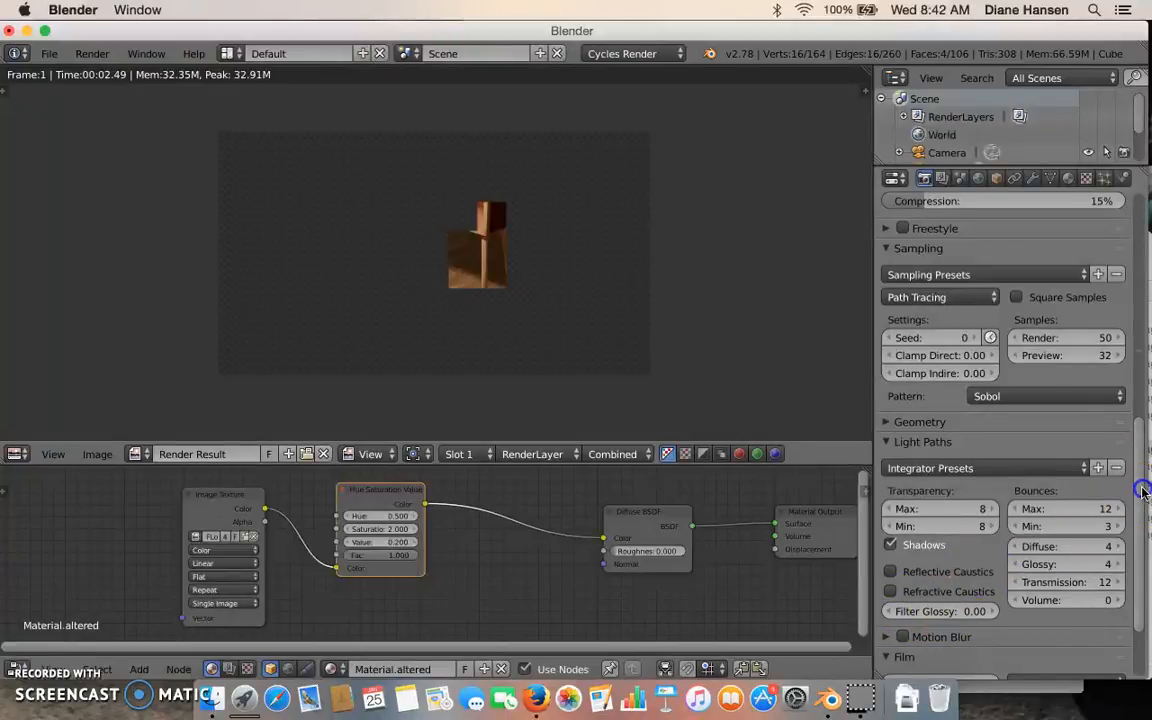
Render the camera image with the changed settings and examine the table in the result.
{"action": "left_click_drag", "start_coordinate": [1143, 490], "coordinate": [1140, 205]}
{"action": "left_click", "coordinate": [935, 256]}
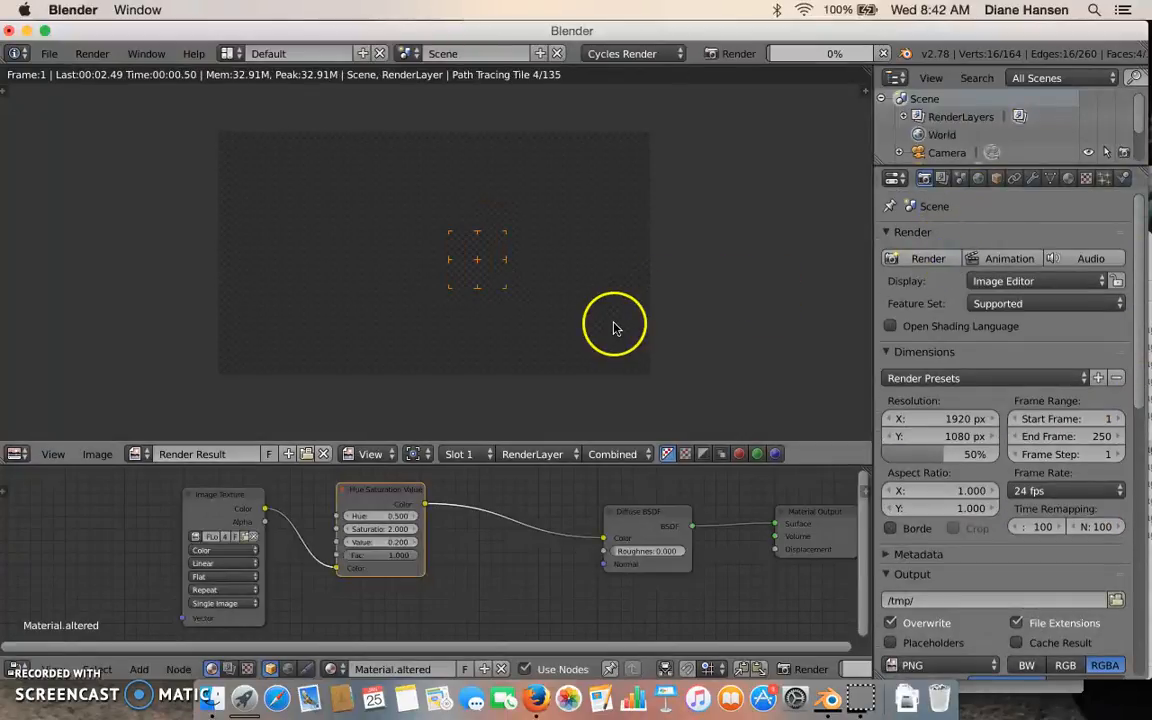
{"action": "scroll", "coordinate": [614, 328], "scroll_direction": "up", "scroll_amount": 2}
{"action": "scroll", "coordinate": [613, 328], "scroll_direction": "down", "scroll_amount": 1}
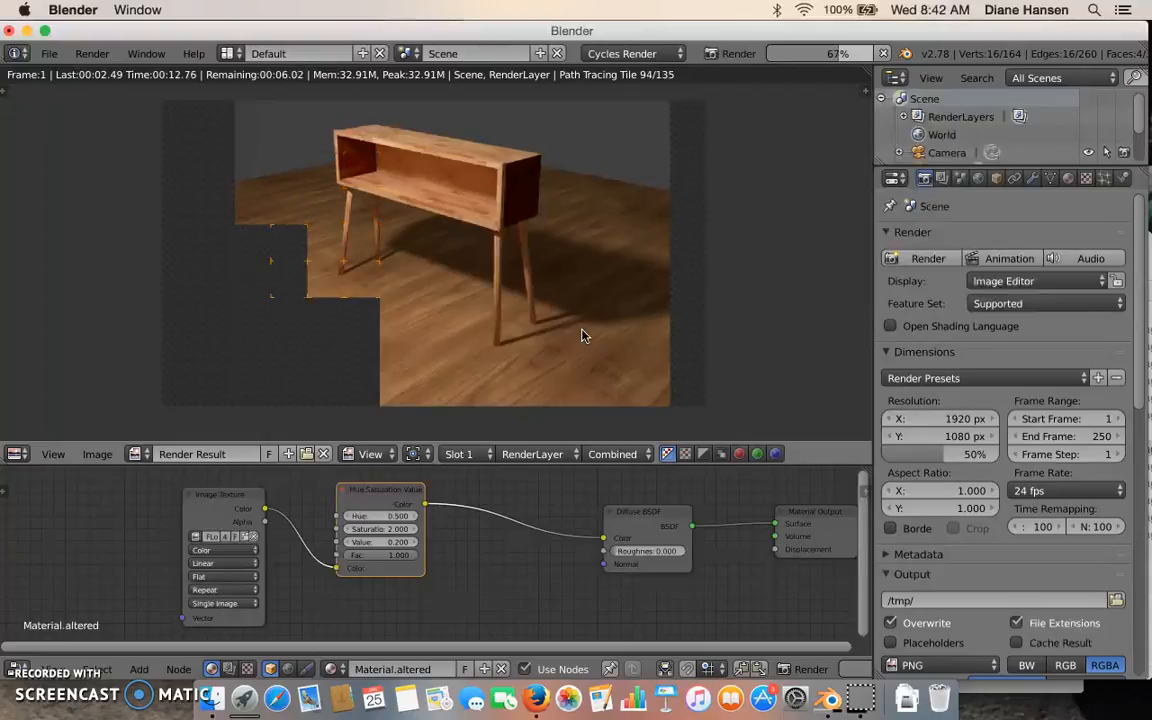
{"action": "middle_click_drag", "start_coordinate": [571, 283], "coordinate": [557, 309]}
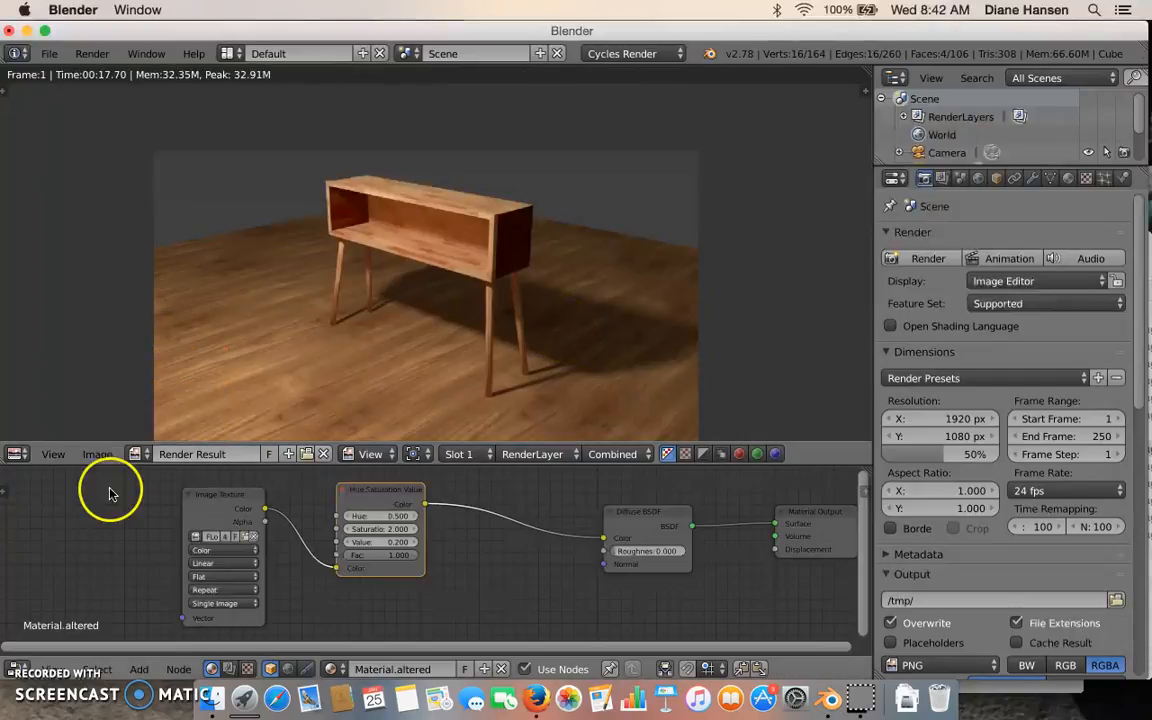
Switch the render result area back to the 3D View and enable Border to limit rendering to the camera frame.
{"action": "left_click_drag", "start_coordinate": [244, 496], "coordinate": [207, 494]}
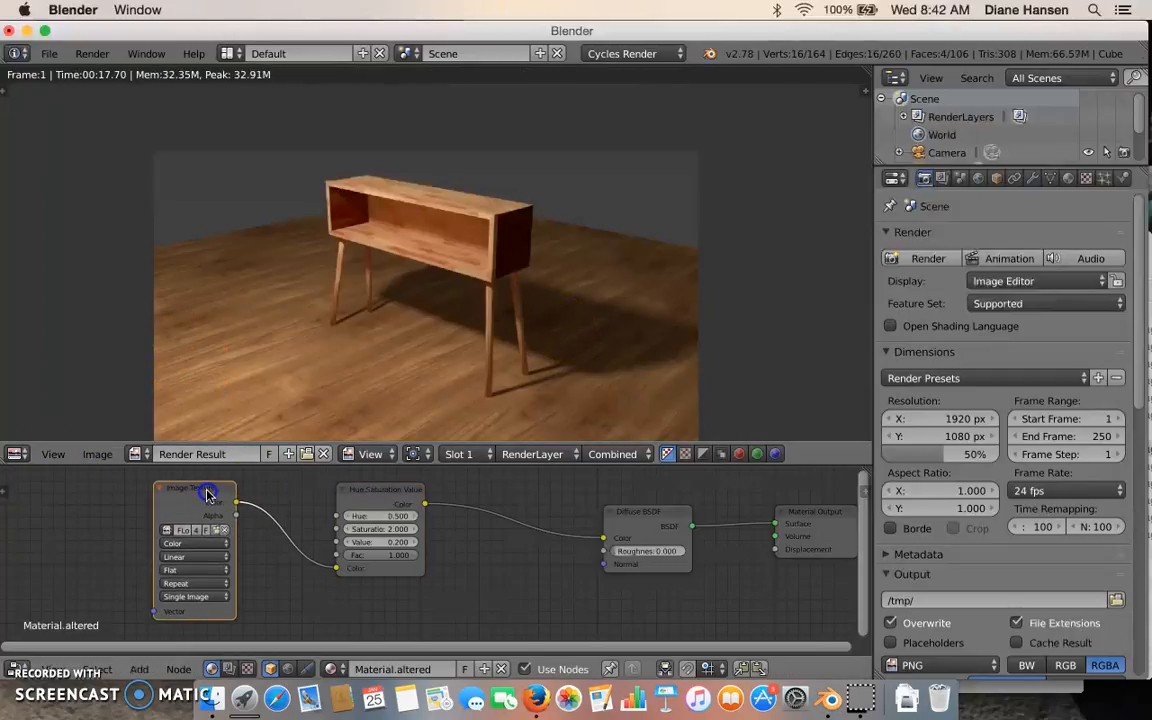
{"action": "left_click", "coordinate": [15, 454]}
{"action": "left_click", "coordinate": [18, 433]}
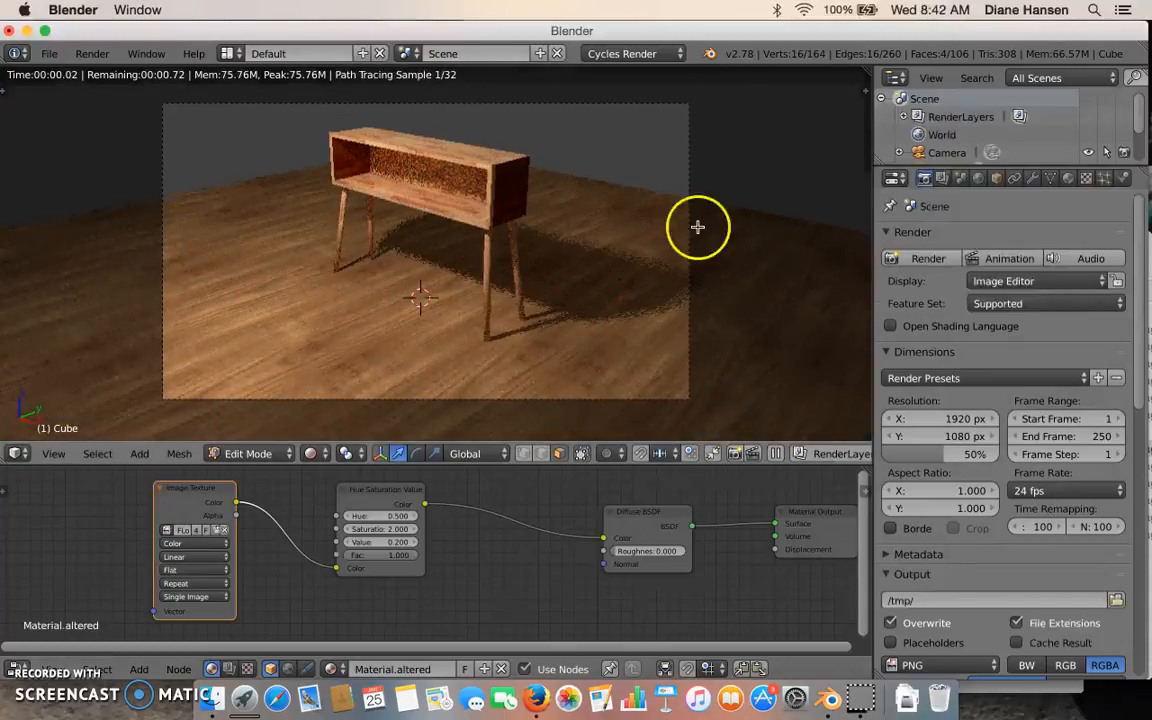
{"action": "left_click", "coordinate": [891, 529]}
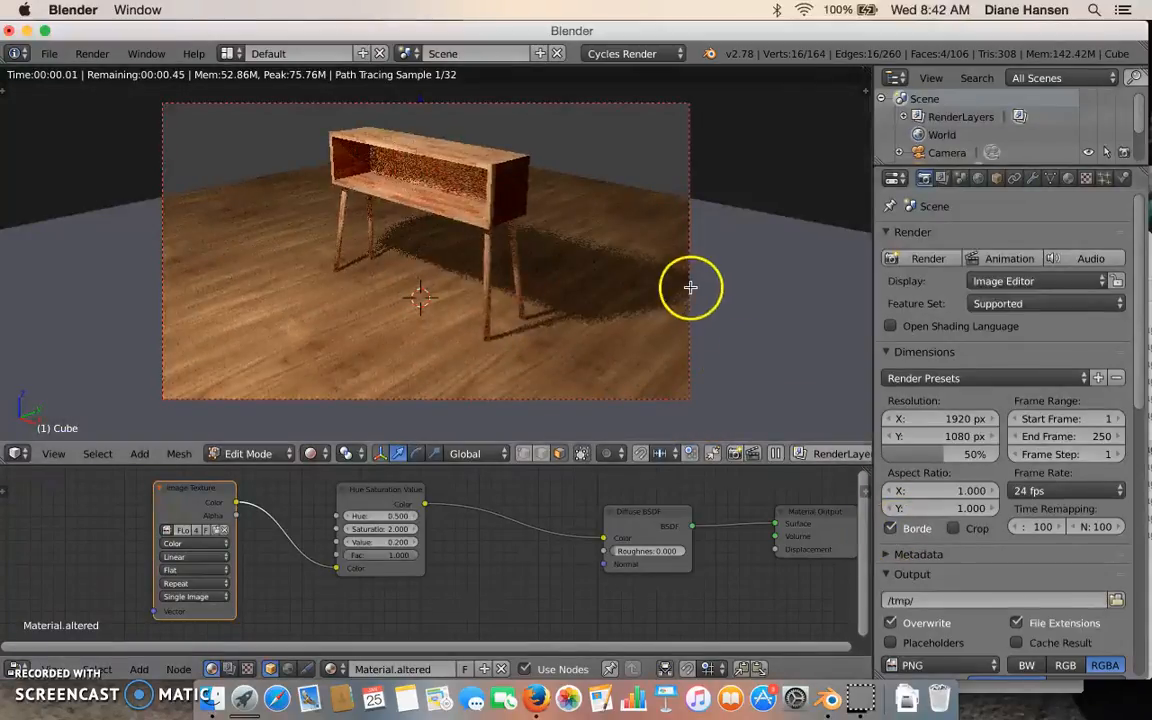
Move the Hue Saturation Value node out of the way and disconnect it from the Diffuse BSDF color.
{"action": "middle_click_drag", "start_coordinate": [485, 588], "coordinate": [556, 557]}
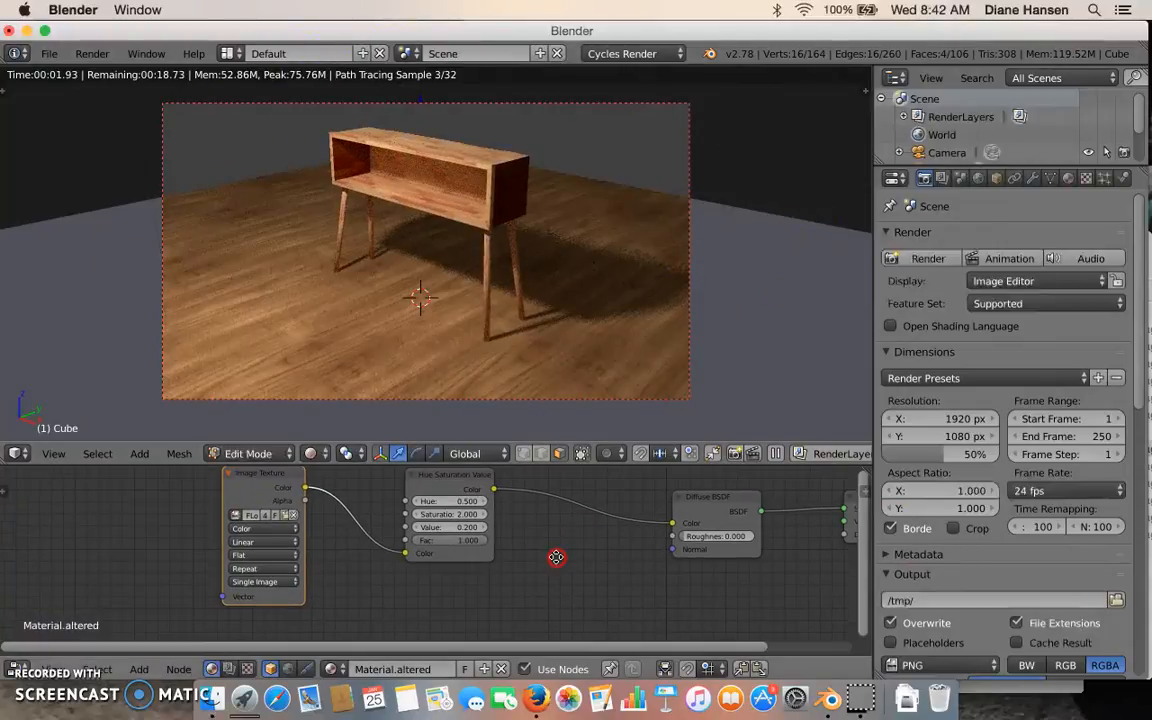
{"action": "left_click_drag", "start_coordinate": [452, 481], "coordinate": [439, 552]}
{"action": "left_click_drag", "start_coordinate": [673, 523], "coordinate": [615, 562]}
{"action": "middle_click_drag", "start_coordinate": [450, 514], "coordinate": [446, 545]}
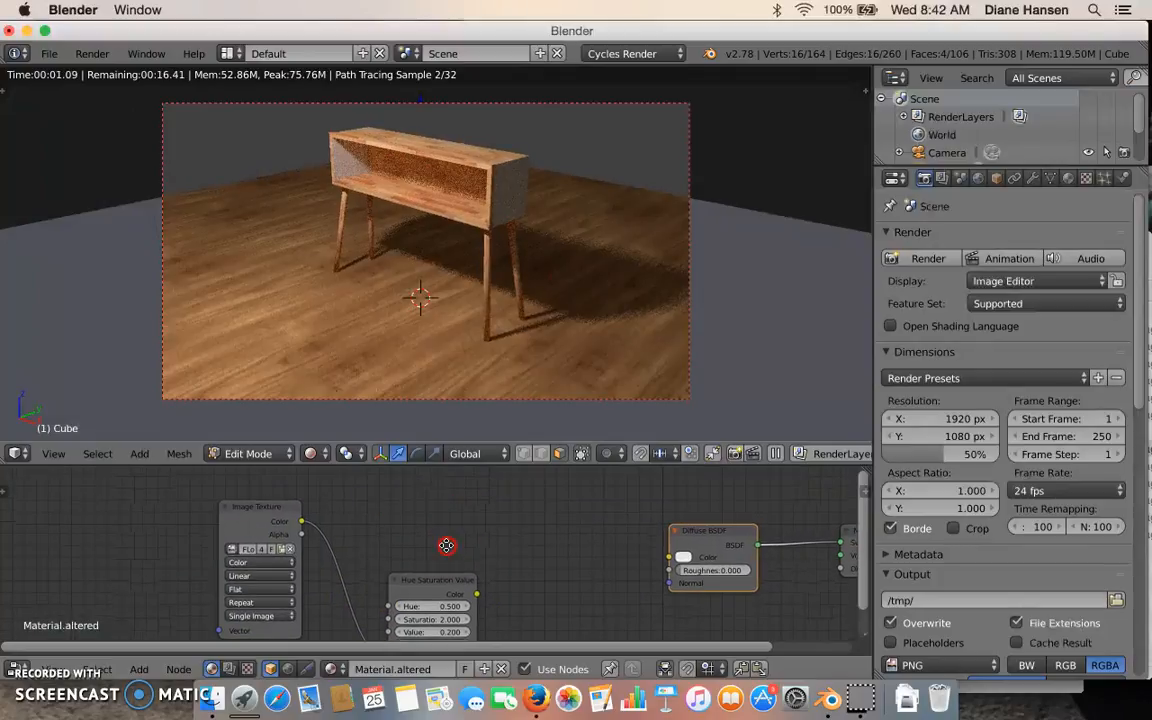
Add a MixRGB node before the Diffuse BSDF and link the Image Texture color to its Color1 input.
{"action": "key", "text": "shift+a"}
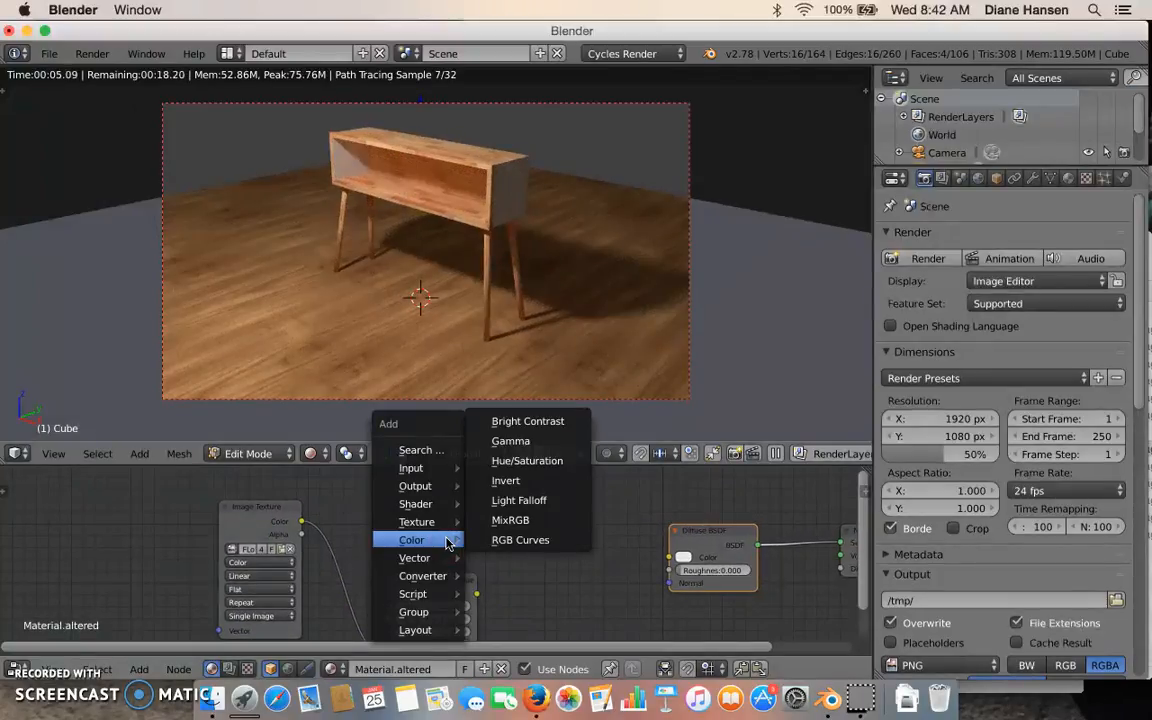
{"action": "left_click", "coordinate": [510, 520]}
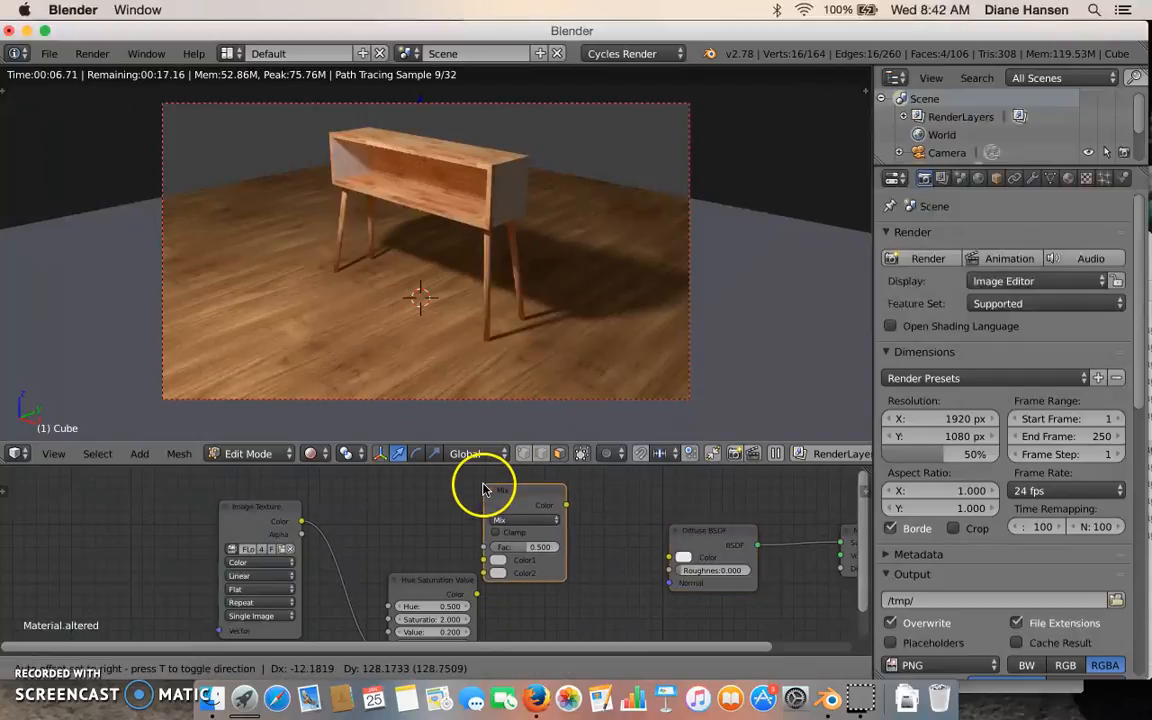
{"action": "left_click", "coordinate": [483, 482]}
{"action": "left_click_drag", "start_coordinate": [301, 522], "coordinate": [484, 552]}
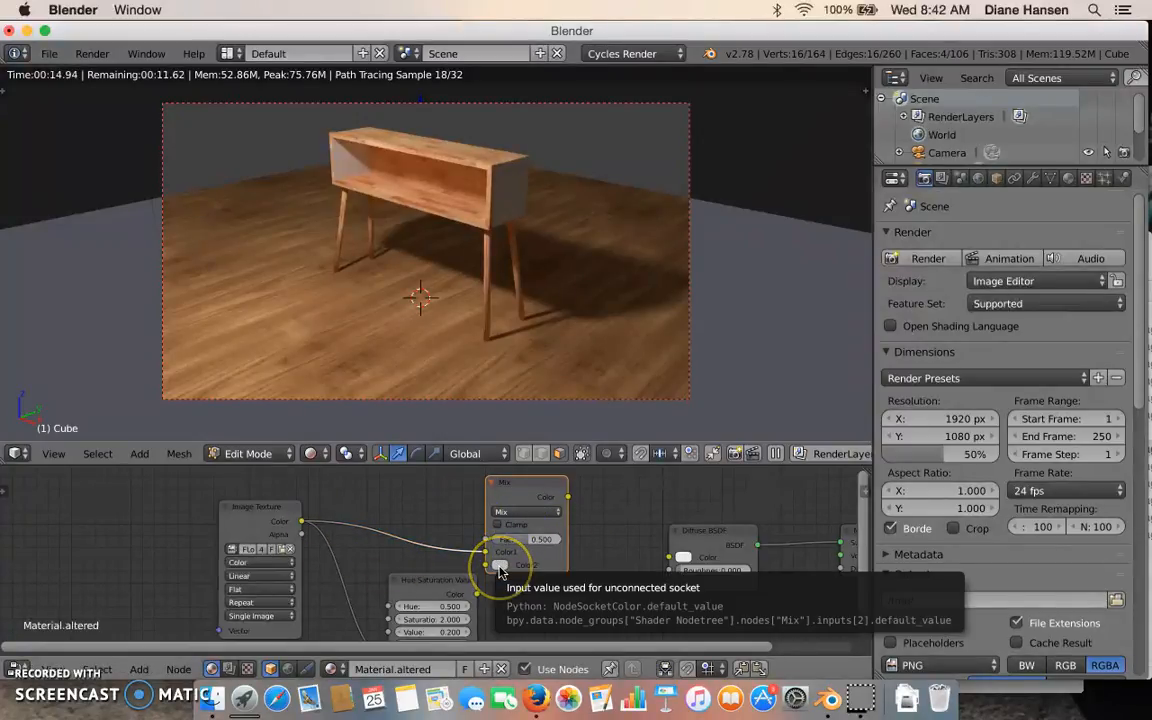
Set the Mix node's Color2 to green (R 0.029, G 0.500, B 0.000) and link its output to the Diffuse BSDF color.
{"action": "left_click", "coordinate": [500, 568]}
{"action": "left_click", "coordinate": [560, 438]}
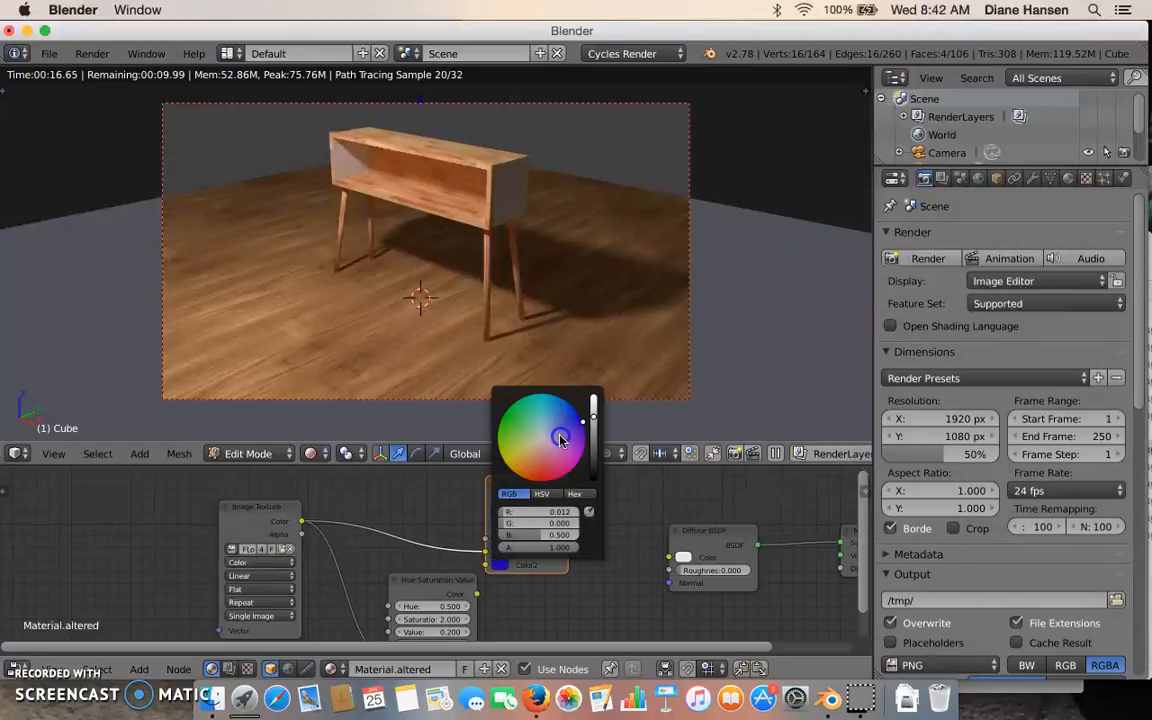
{"action": "right_click", "coordinate": [549, 607]}
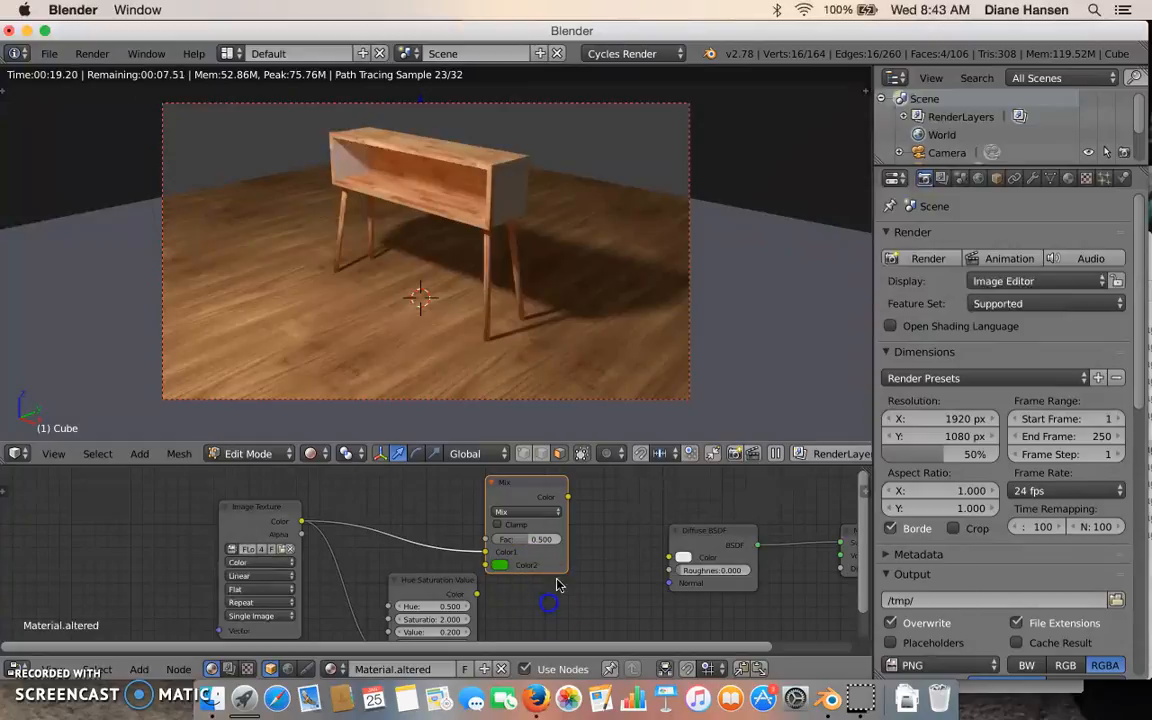
{"action": "scroll", "coordinate": [627, 556], "scroll_direction": "down", "scroll_amount": 2}
{"action": "middle_click_drag", "start_coordinate": [624, 557], "coordinate": [579, 567]}
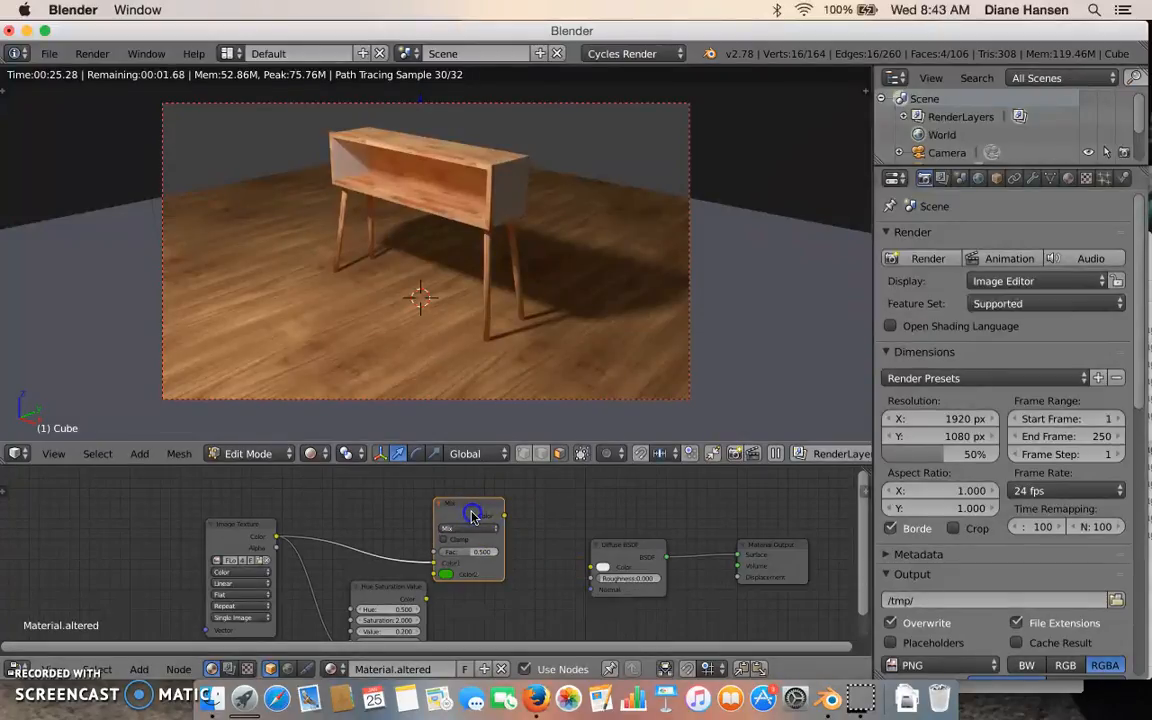
{"action": "left_click_drag", "start_coordinate": [503, 516], "coordinate": [592, 567]}
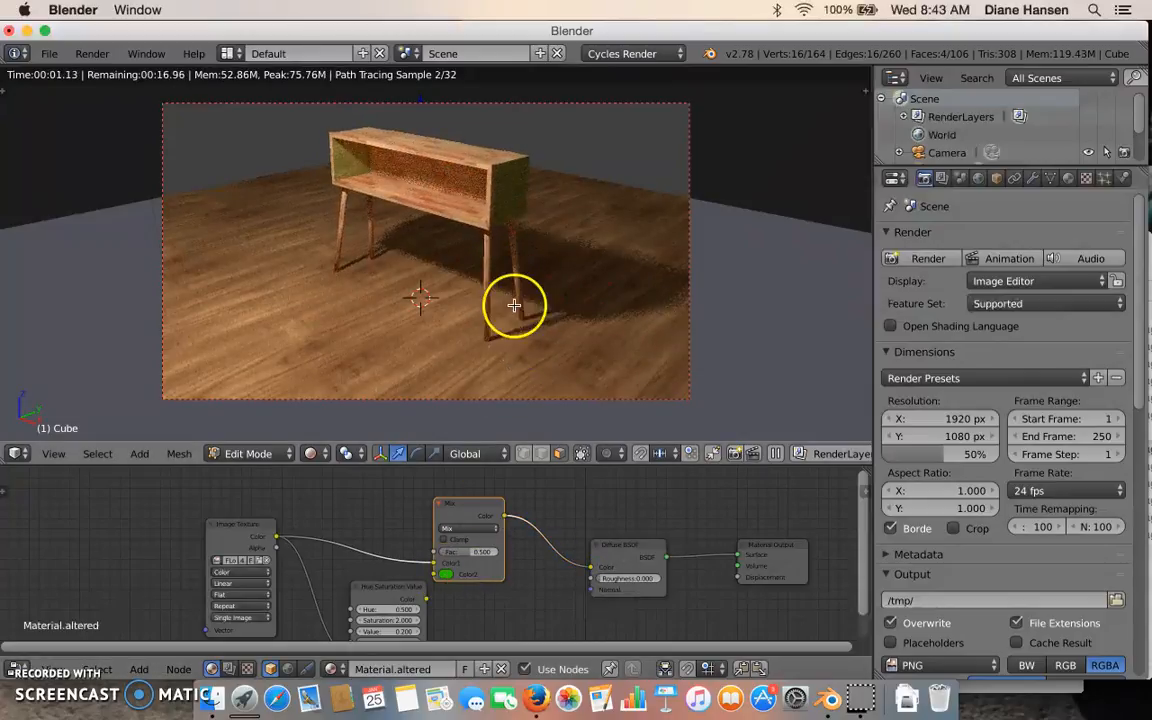
Try the Mix node's Fac at 1.000 and 0.000 on the end panels, and return it to 1.000.
{"action": "scroll", "coordinate": [514, 350], "scroll_direction": "up", "scroll_amount": 3}
{"action": "scroll", "coordinate": [473, 239], "scroll_direction": "down", "scroll_amount": 3}
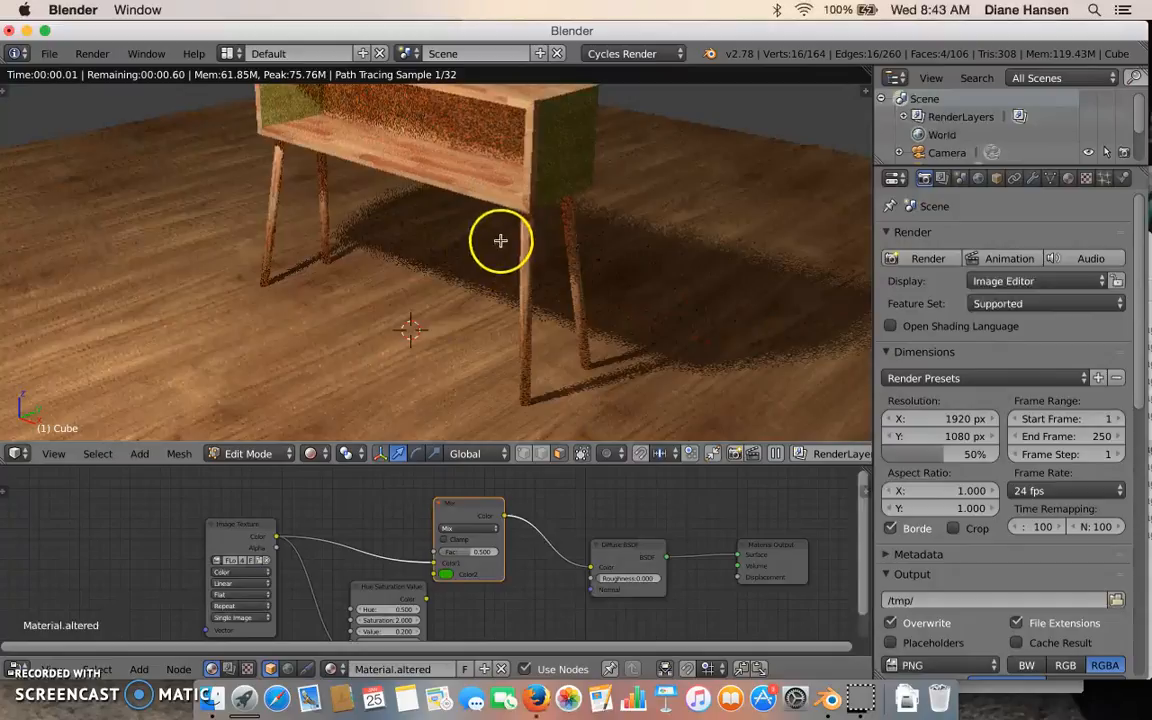
{"action": "middle_click_drag", "start_coordinate": [501, 242], "coordinate": [494, 285]}
{"action": "left_click_drag", "start_coordinate": [466, 553], "coordinate": [503, 553]}
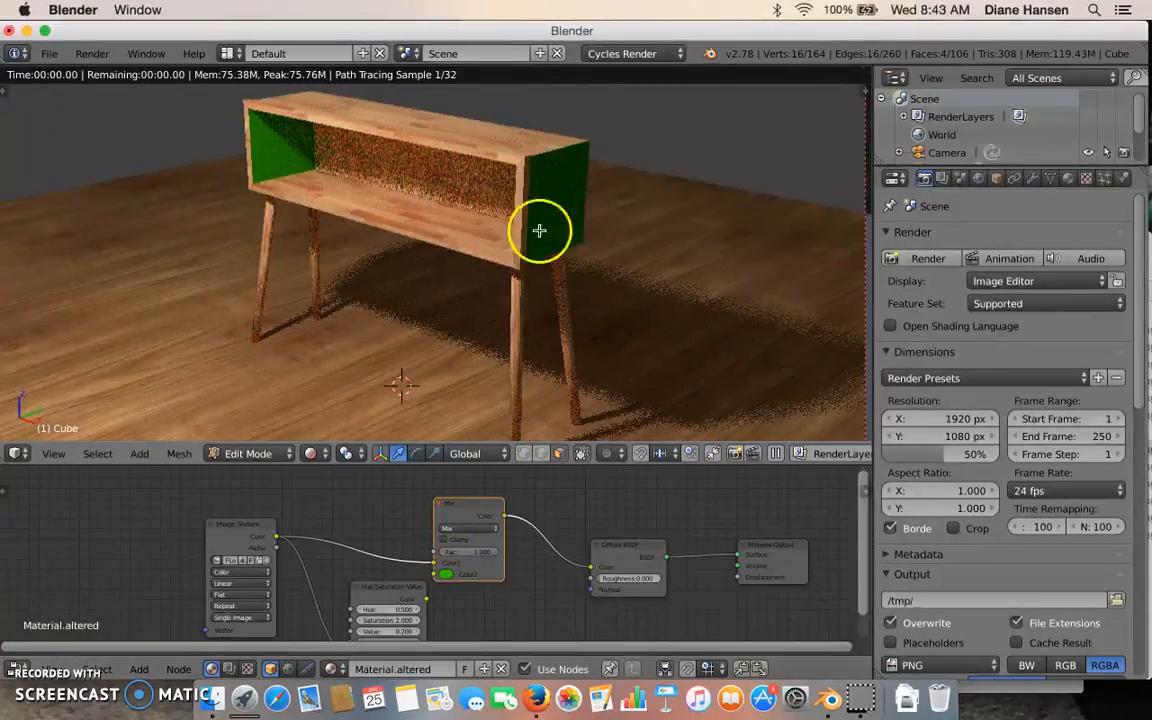
{"action": "left_click_drag", "start_coordinate": [489, 551], "coordinate": [446, 558]}
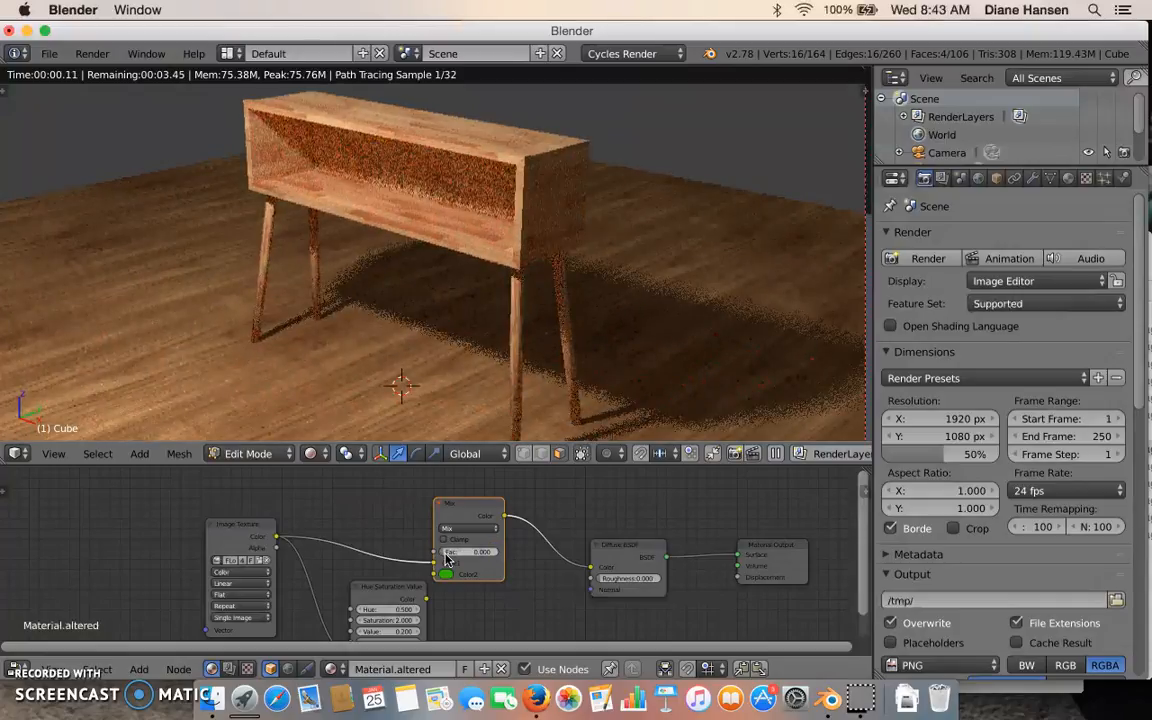
{"action": "left_click", "coordinate": [227, 533]}
{"action": "left_click_drag", "start_coordinate": [454, 553], "coordinate": [497, 551]}
Try the Add blend type at varying factors, and change the node's blend type to Multiply.
{"action": "left_click", "coordinate": [476, 528]}
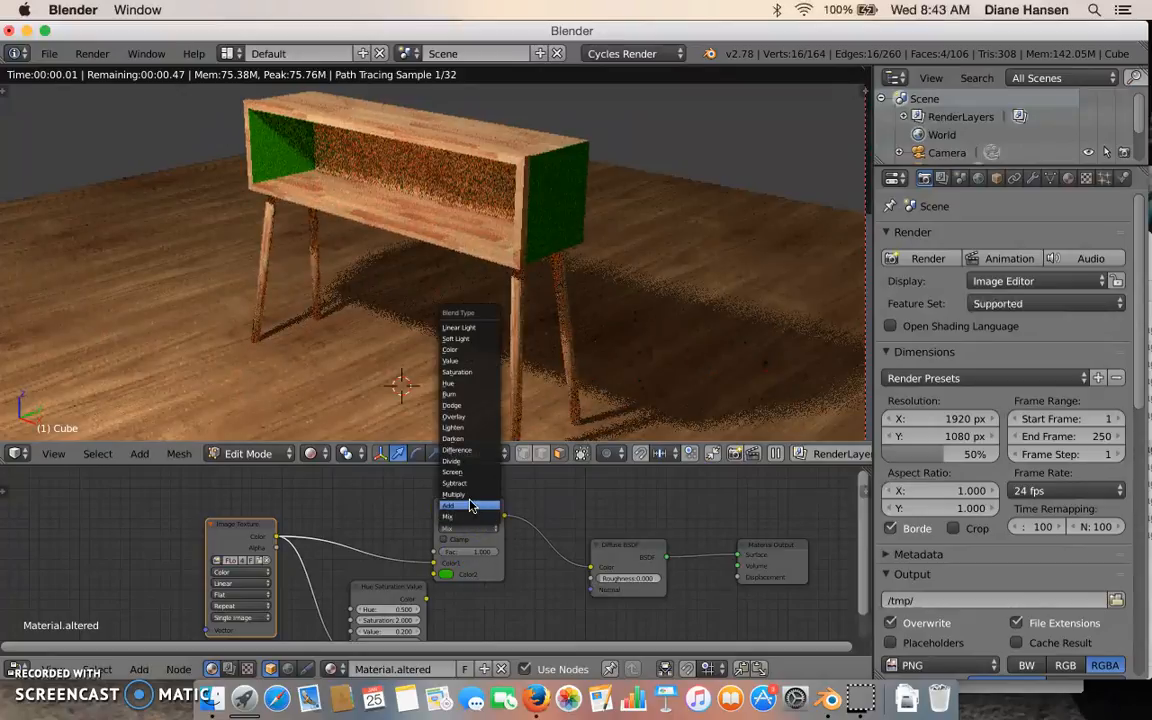
{"action": "left_click", "coordinate": [482, 506]}
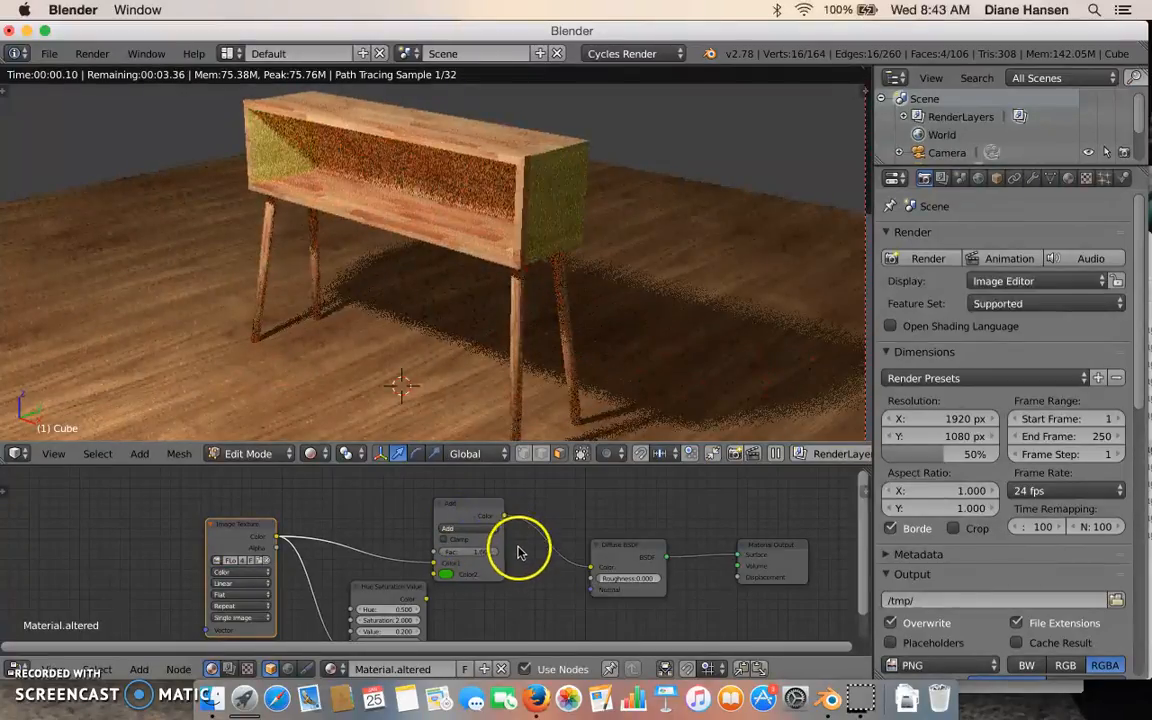
{"action": "left_click_drag", "start_coordinate": [490, 555], "coordinate": [451, 553]}
{"action": "left_click", "coordinate": [452, 528]}
{"action": "left_click", "coordinate": [464, 493]}
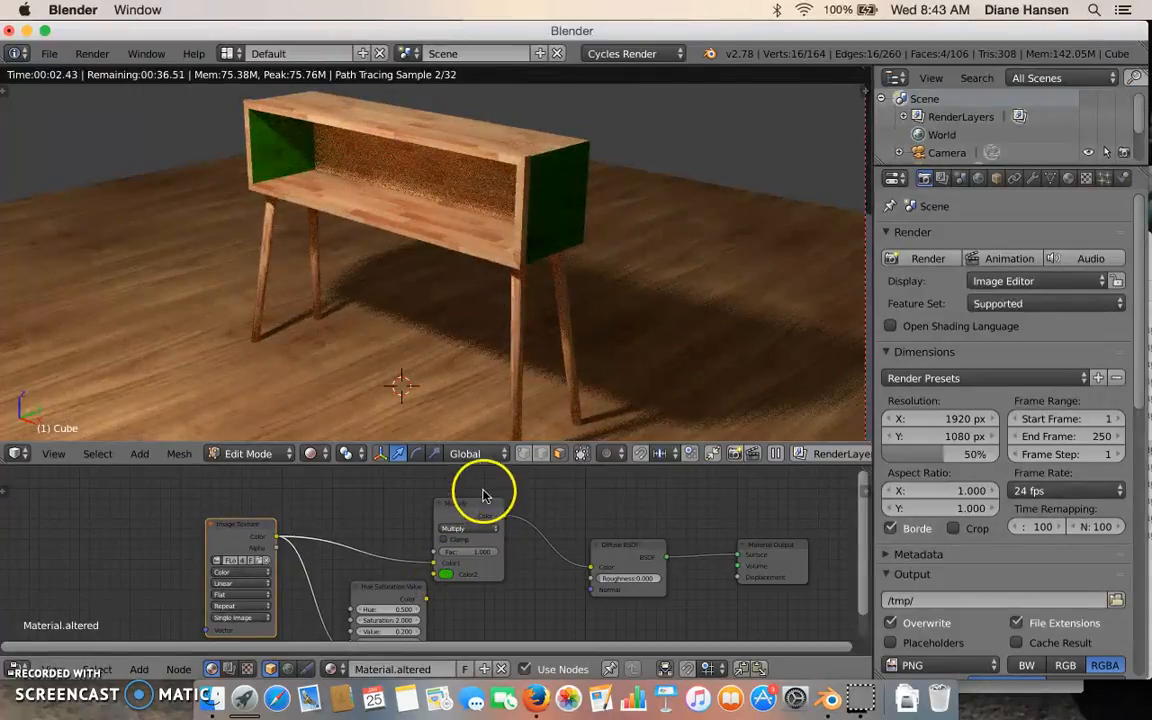
Try a near-white Color2 in the Multiply node and vary its brightness to compare the end panels.
{"action": "left_click", "coordinate": [445, 574]}
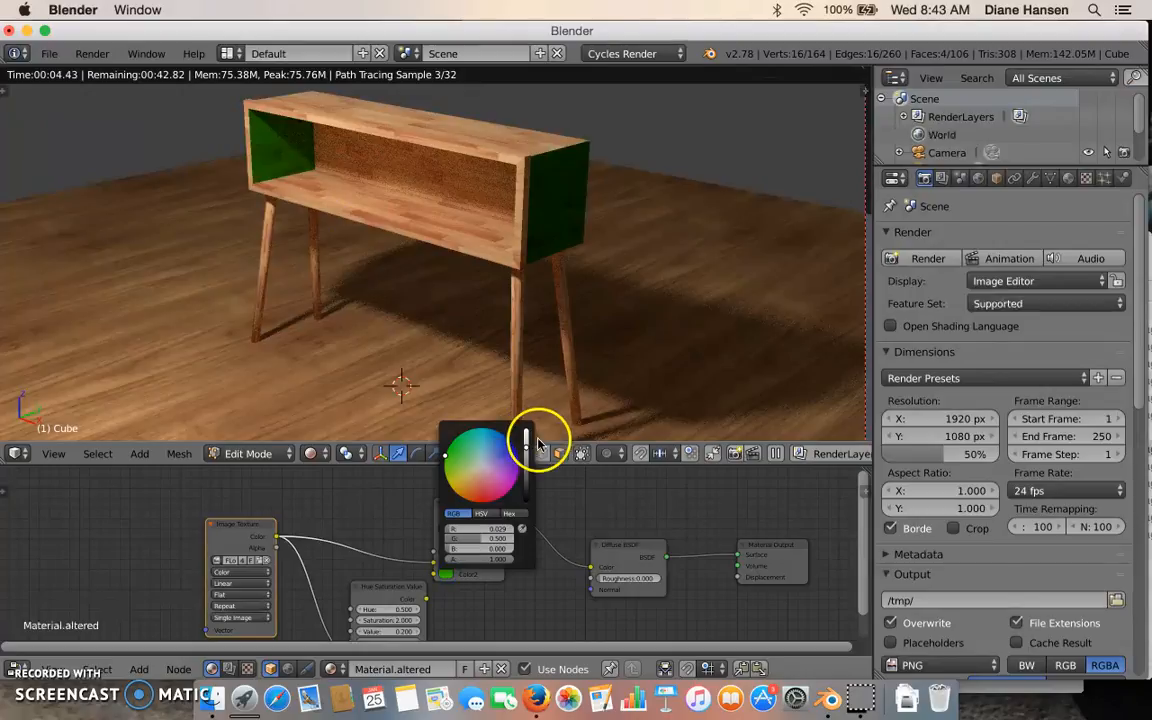
{"action": "left_click", "coordinate": [527, 437]}
{"action": "left_click", "coordinate": [481, 466]}
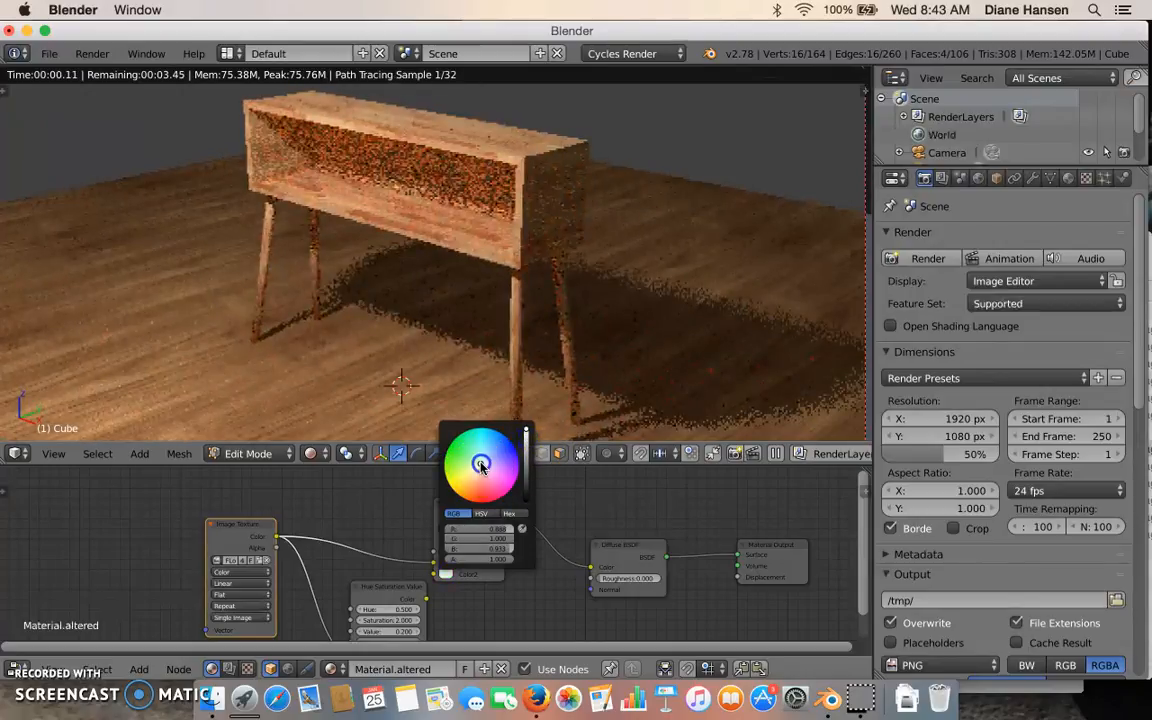
{"action": "left_click_drag", "start_coordinate": [250, 524], "coordinate": [245, 498]}
{"action": "left_click", "coordinate": [448, 575]}
{"action": "left_click_drag", "start_coordinate": [527, 449], "coordinate": [527, 503]}
{"action": "left_click_drag", "start_coordinate": [527, 449], "coordinate": [527, 507]}
{"action": "left_click", "coordinate": [493, 606]}
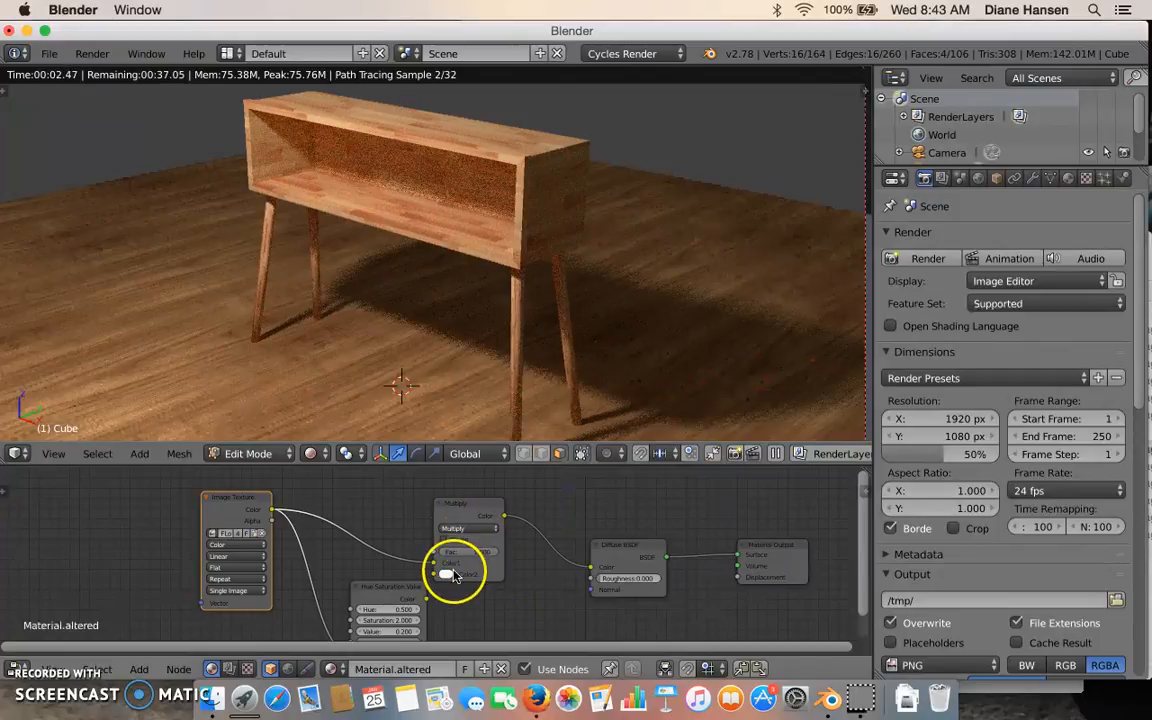
Set the Multiply node's Color2 to a bright green and lower its Fac to soften the tint on the end panels.
{"action": "left_click", "coordinate": [449, 574]}
{"action": "left_click", "coordinate": [465, 467]}
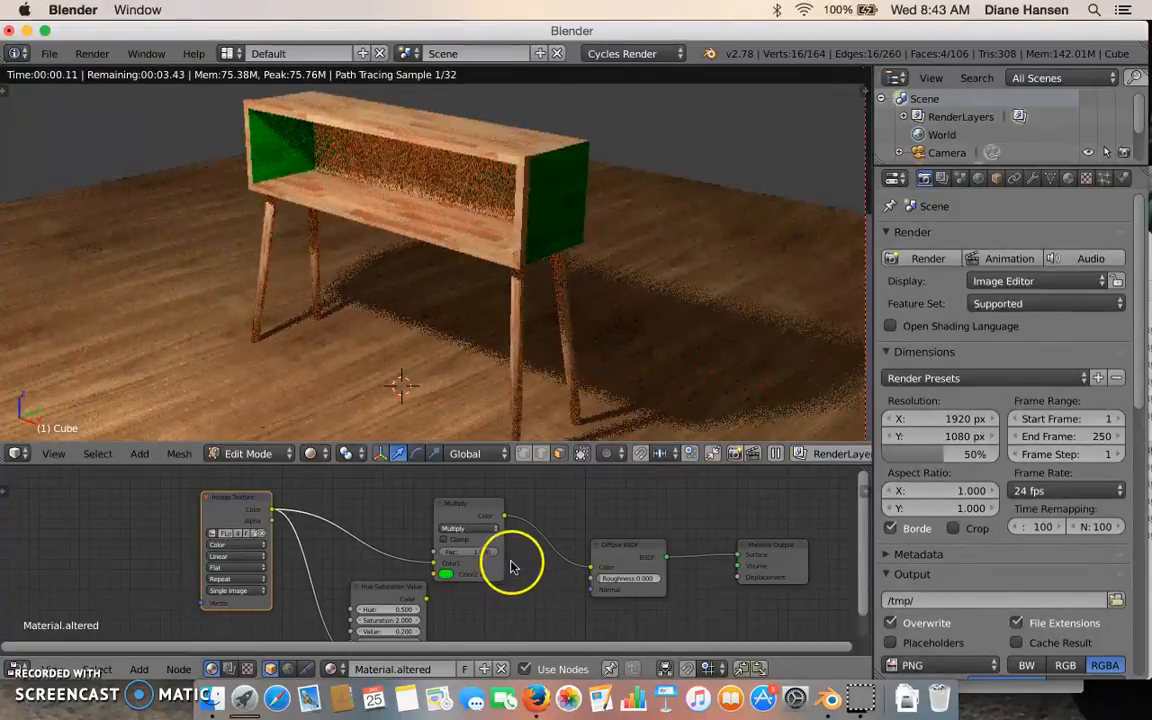
{"action": "left_click_drag", "start_coordinate": [490, 555], "coordinate": [529, 313]}
{"action": "key", "text": "KP_0"}
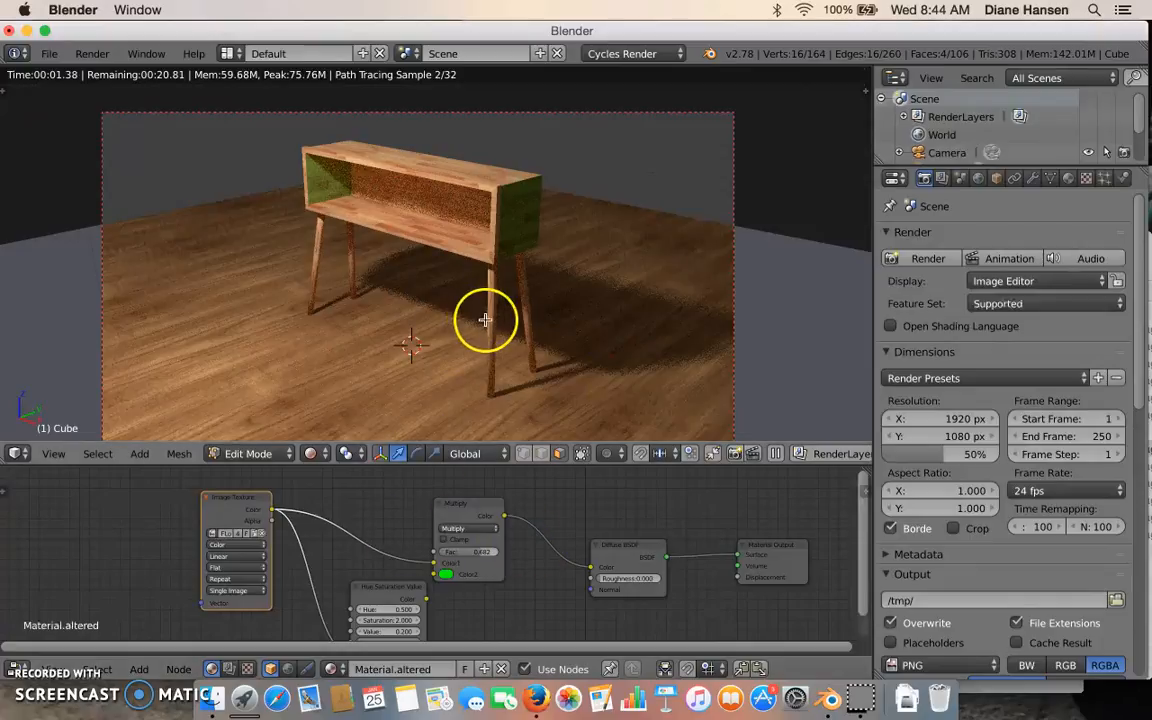
{"action": "scroll", "coordinate": [483, 318], "scroll_direction": "down", "scroll_amount": 1}
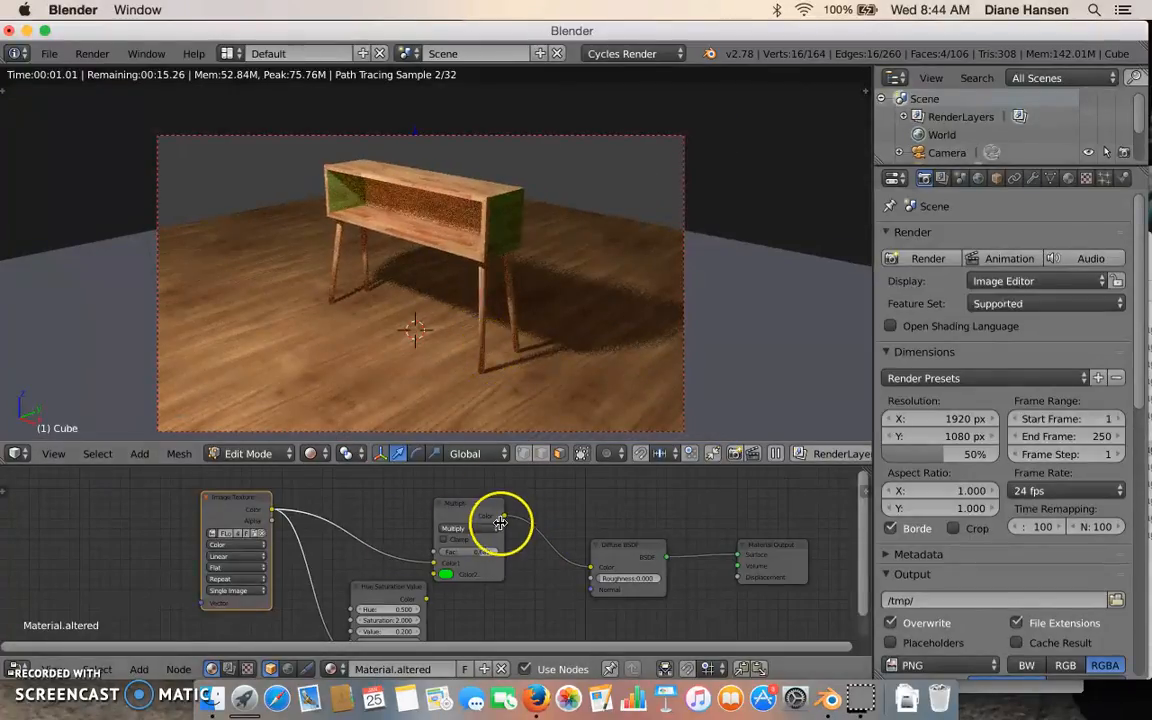